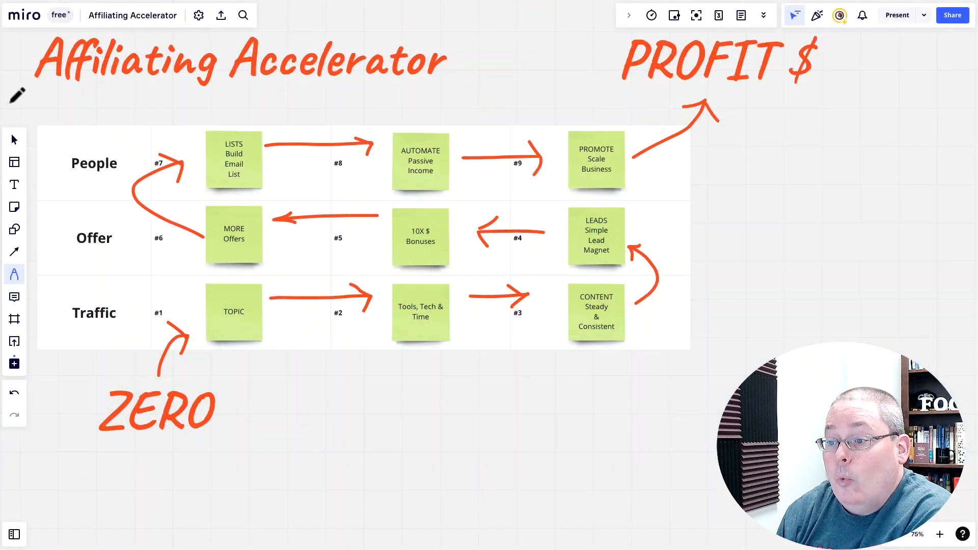
Underline the title, ZERO, PROFIT $, the Traffic, Offer and People labels, and TOPIC
left_click_drag(19, 100, 445, 103)
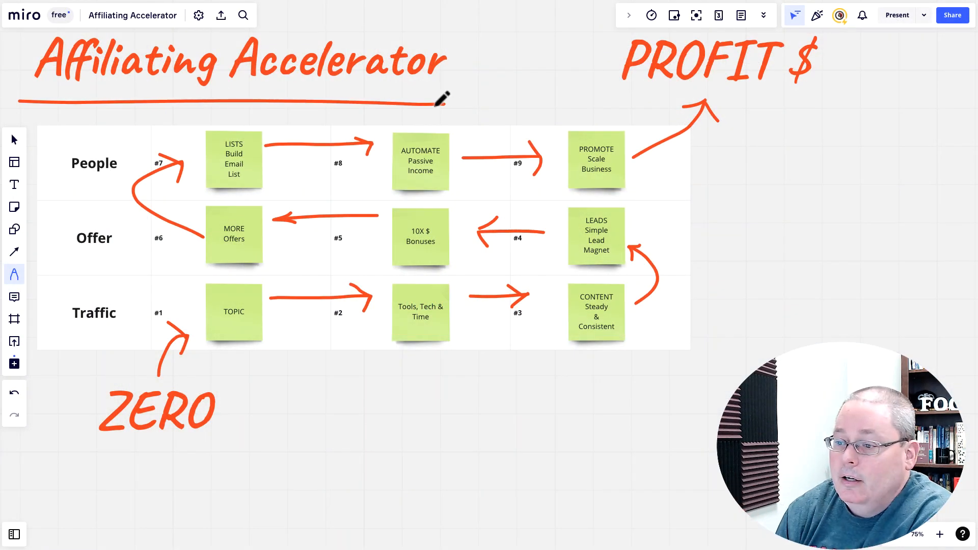
left_click_drag(90, 449, 216, 444)
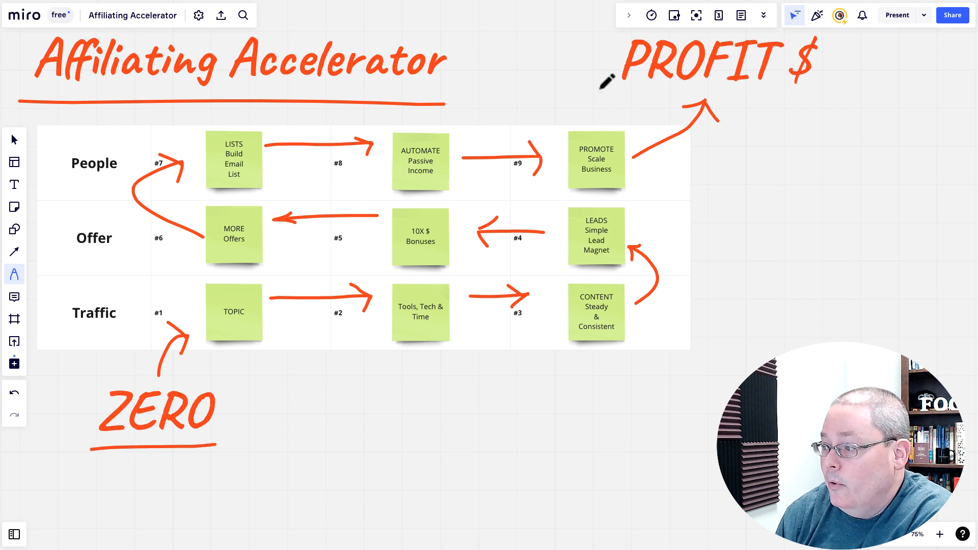
left_click_drag(599, 88, 831, 85)
left_click_drag(62, 345, 145, 322)
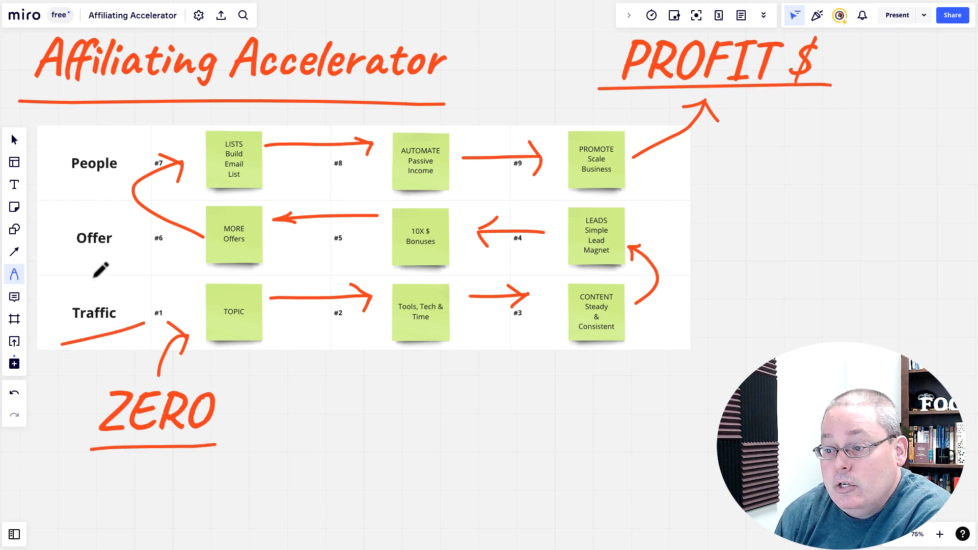
left_click_drag(79, 273, 132, 250)
left_click_drag(73, 200, 132, 173)
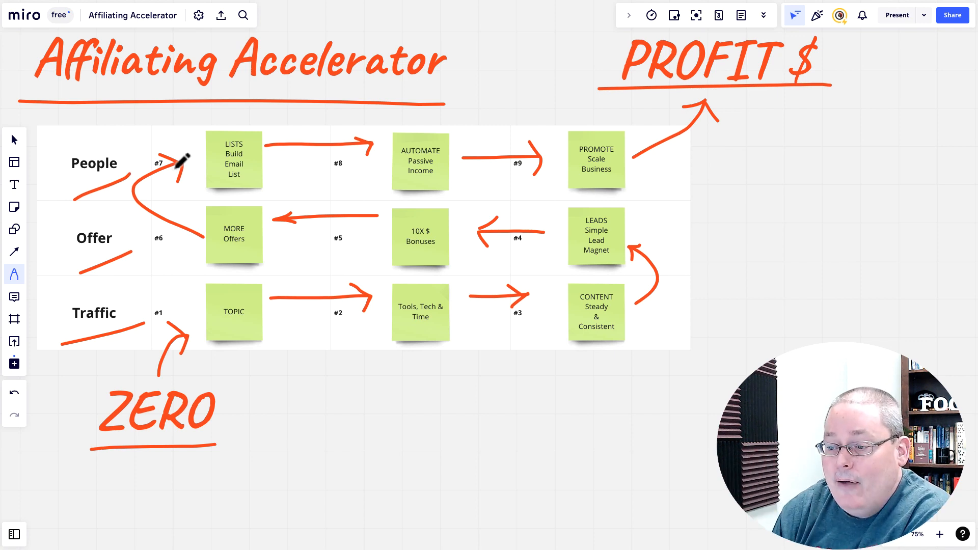
left_click_drag(221, 328, 253, 318)
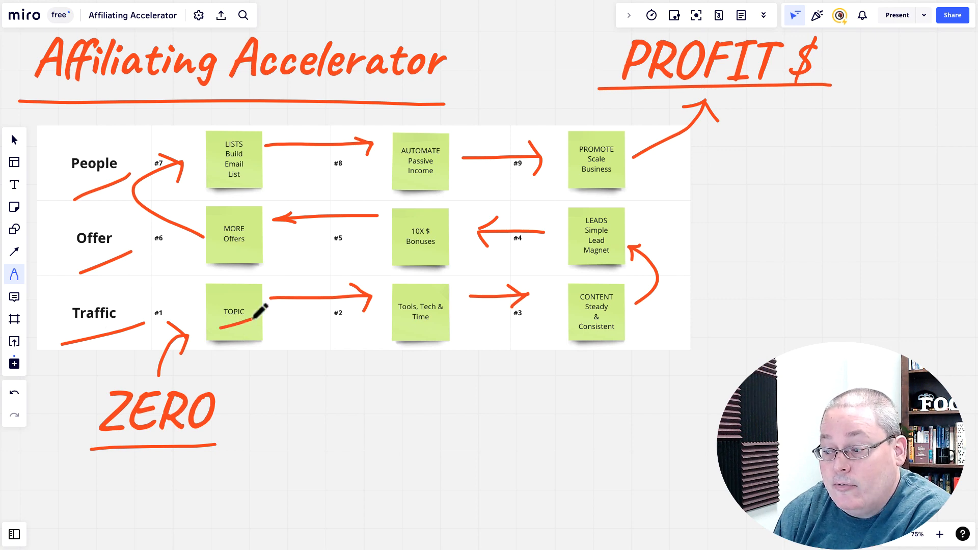
Circle Tools, Tech & Time and LISTS, tick LEADS, and loop the People label
mouse_move(441, 291)
left_mouse_down()
mouse_move(406, 285)
mouse_move(431, 341)
mouse_move(437, 285)
left_mouse_up()
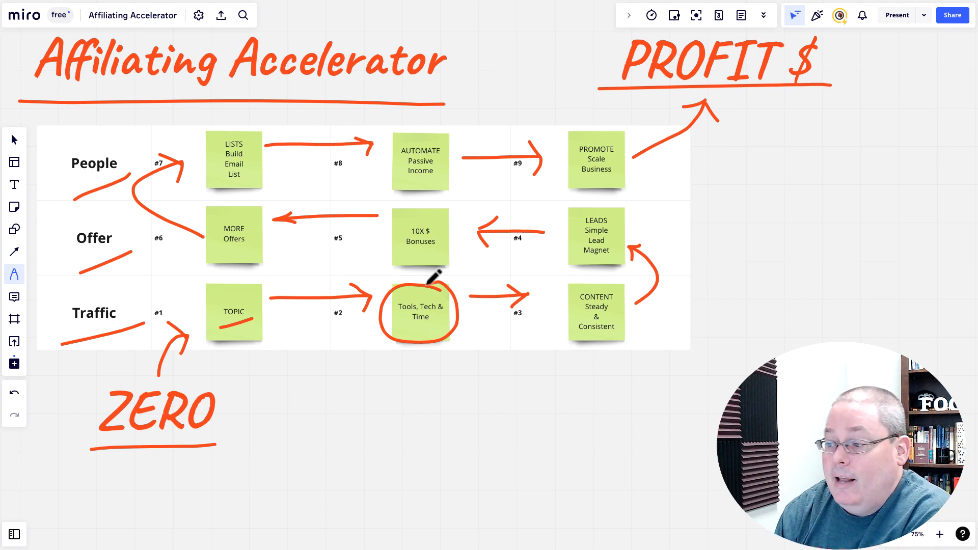
left_click_drag(555, 228, 583, 197)
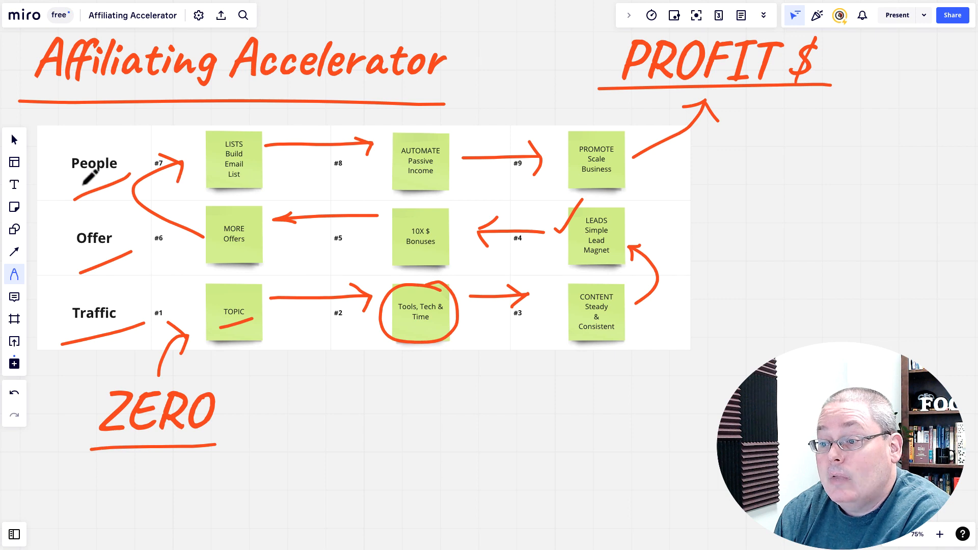
mouse_move(50, 163)
left_mouse_down()
mouse_move(95, 134)
mouse_move(132, 149)
mouse_move(139, 167)
mouse_move(122, 179)
mouse_move(63, 171)
mouse_move(57, 161)
left_mouse_up()
mouse_move(244, 124)
left_mouse_down()
mouse_move(196, 184)
mouse_move(236, 122)
left_mouse_up()
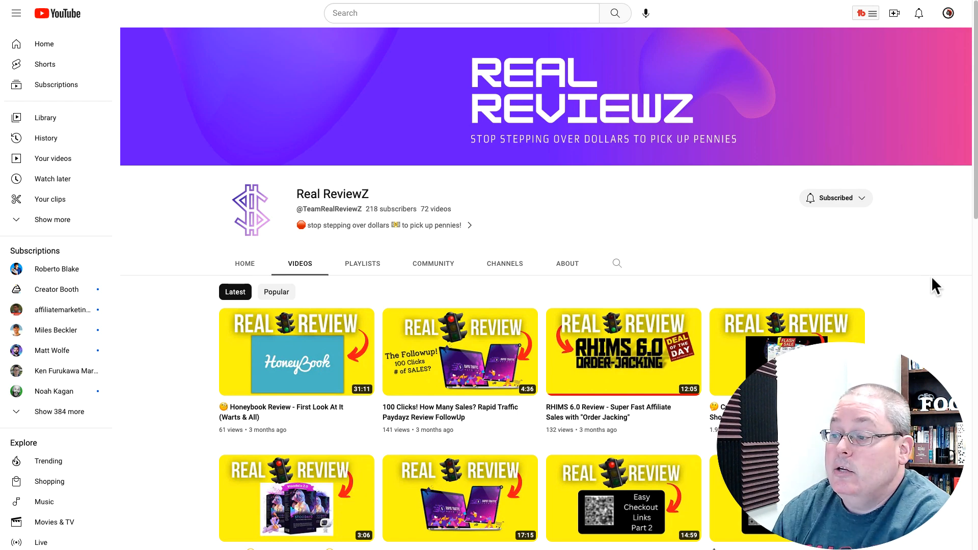
Scroll down and back up through the Real ReviewZ channel's video list
scroll(912, 307, "down", 7)
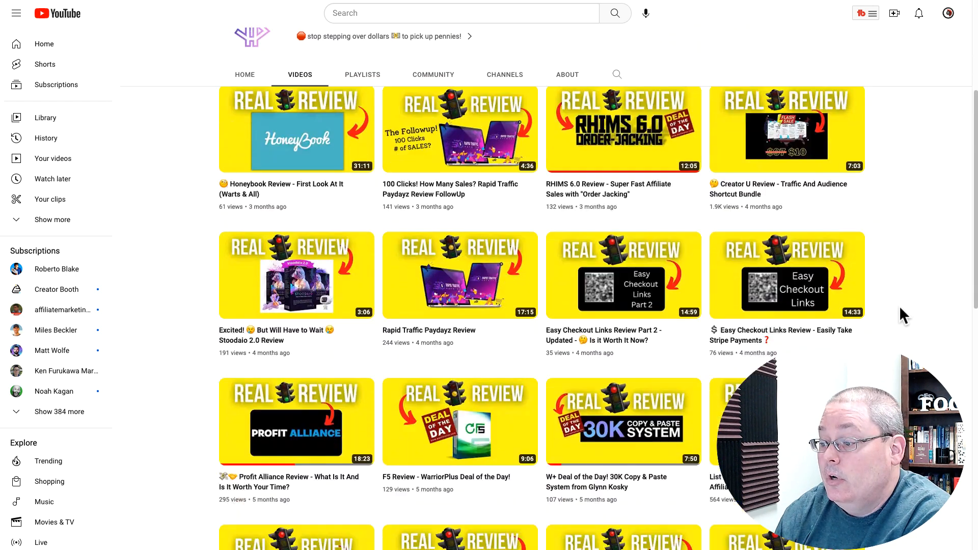
scroll(898, 309, "up", 7)
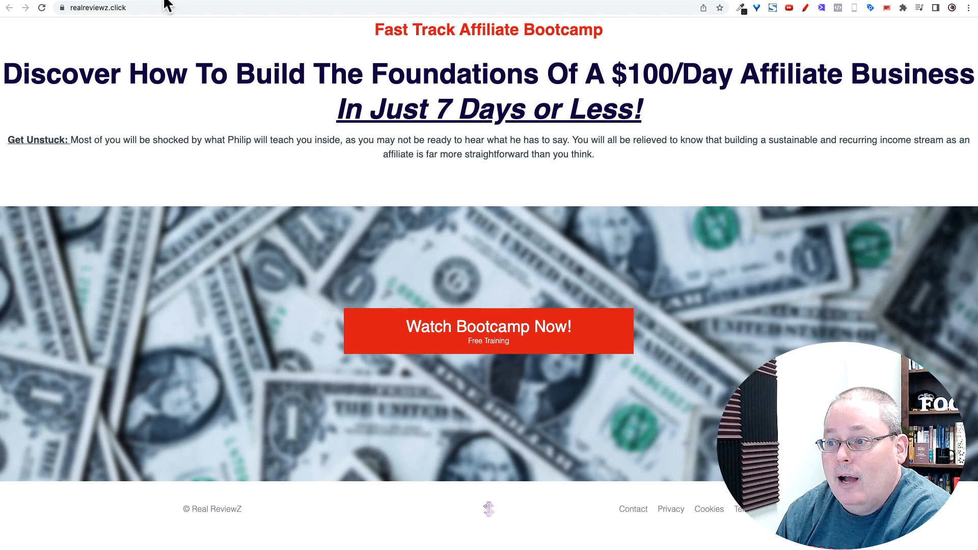
left_click(144, 7)
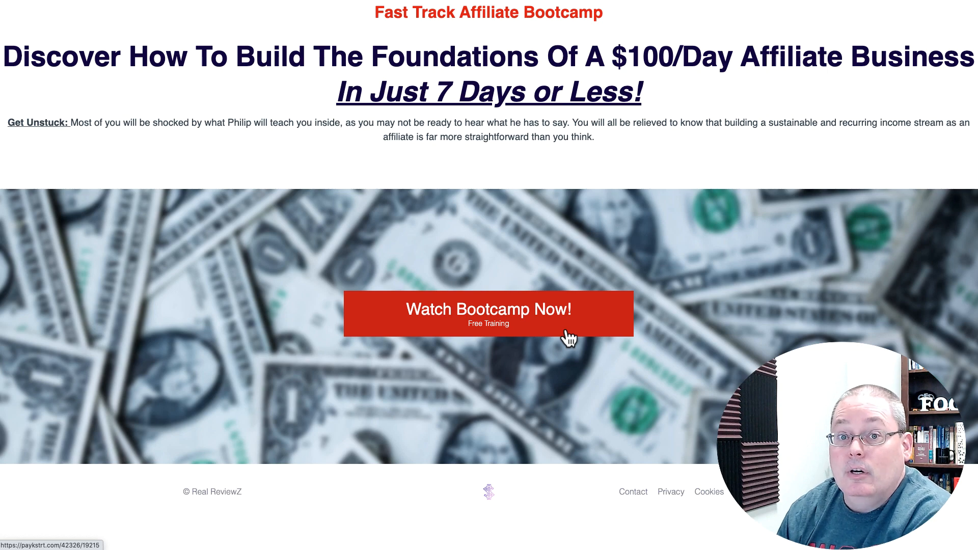
left_click_drag(6, 57, 667, 94)
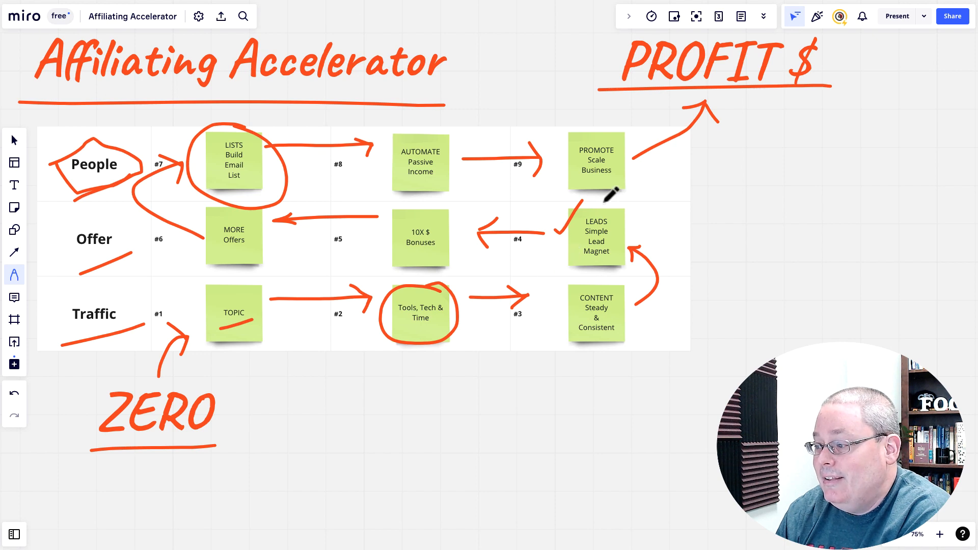
Mark LEADS, Offer, TOPIC and CONTENT, then freshly underline the Affiliating Accelerator title
mouse_move(605, 201)
left_mouse_down()
mouse_move(588, 274)
mouse_move(582, 197)
mouse_move(549, 198)
left_mouse_up()
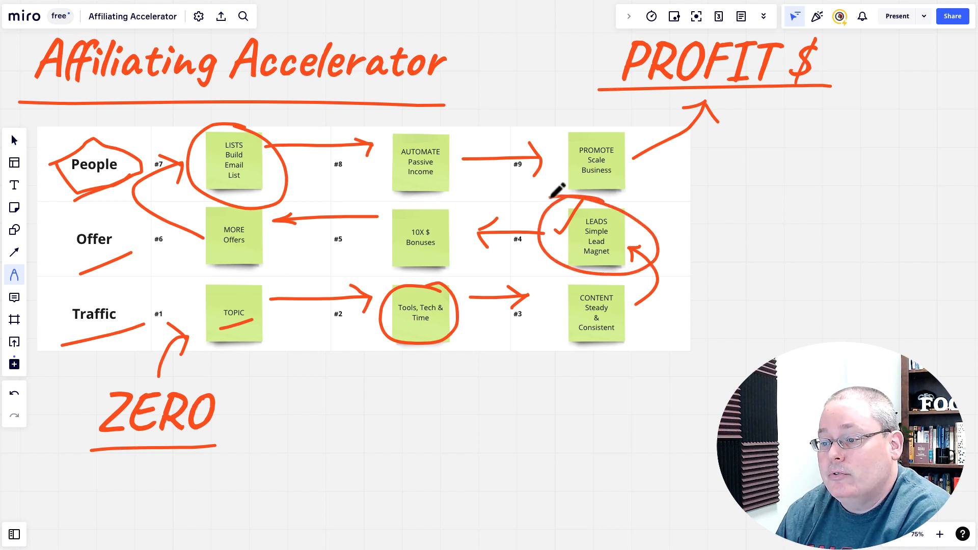
left_click_drag(57, 255, 131, 259)
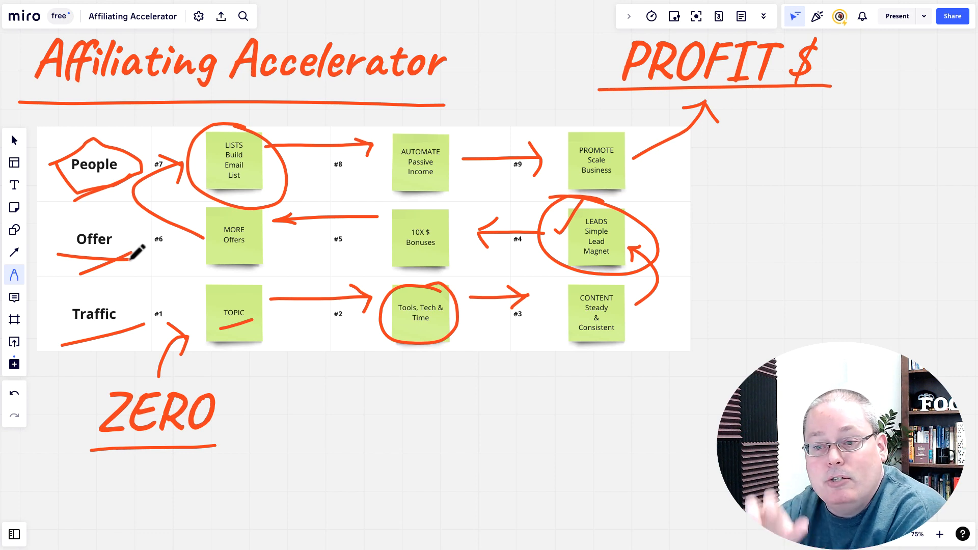
left_click_drag(210, 339, 259, 324)
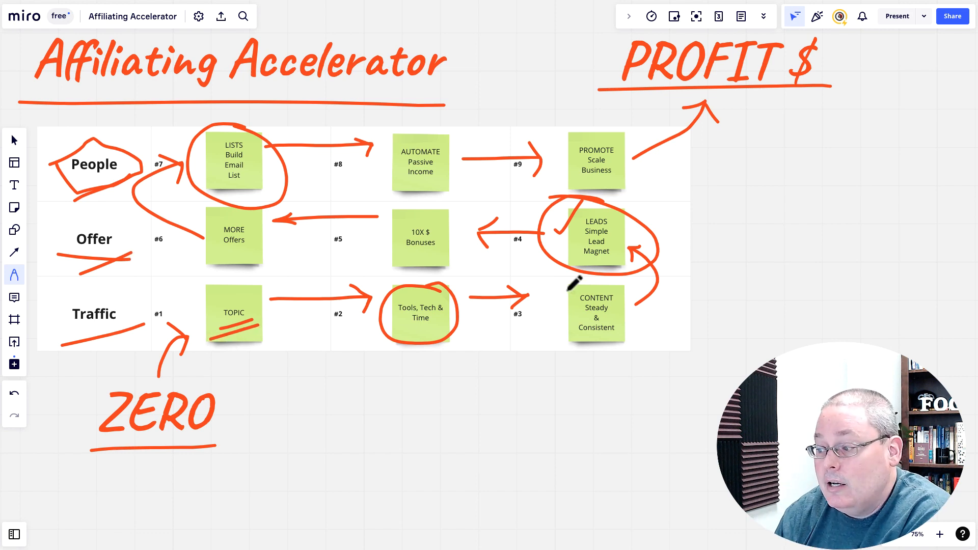
mouse_move(546, 291)
left_mouse_down()
mouse_move(599, 269)
mouse_move(533, 288)
left_mouse_up()
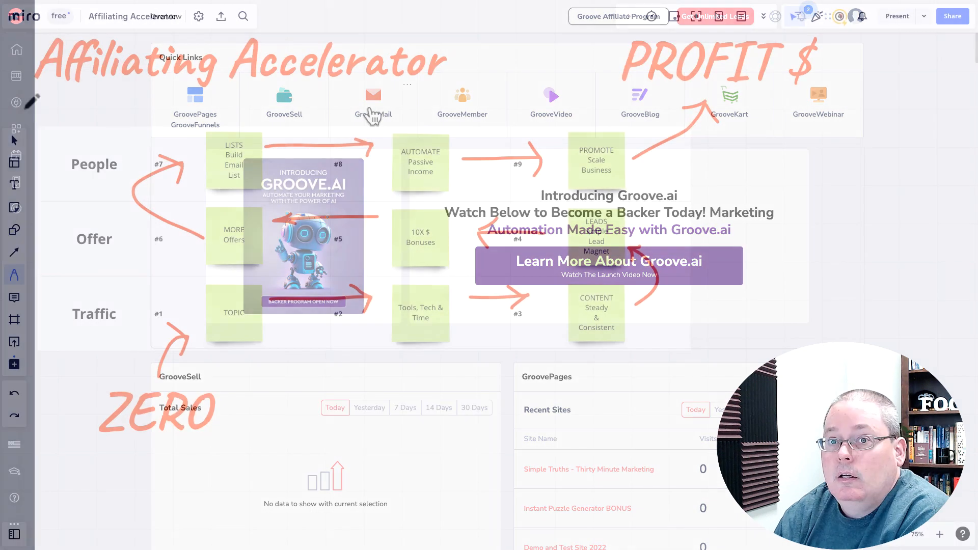
left_click_drag(22, 108, 474, 87)
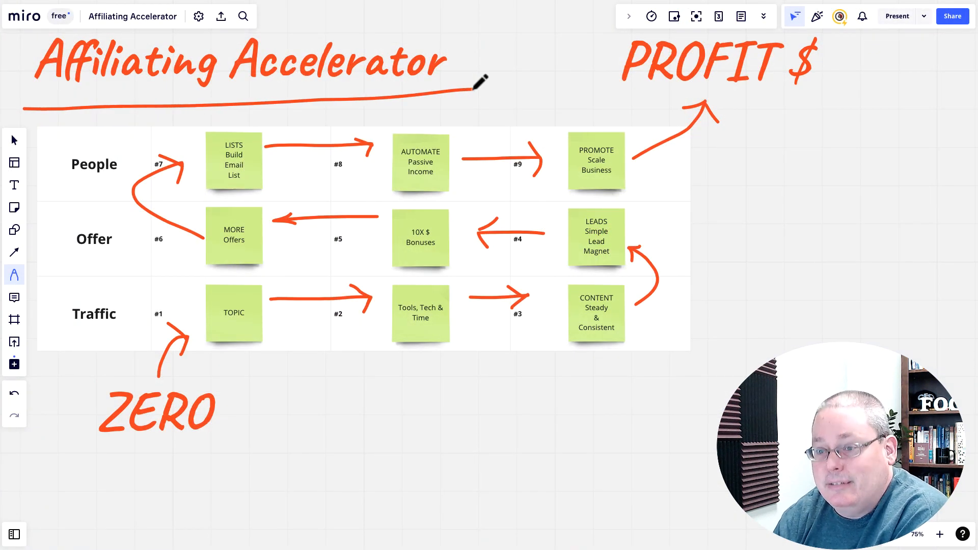
Underline the Traffic row label and circle the Tools, Tech & Time note
left_click_drag(65, 335, 144, 328)
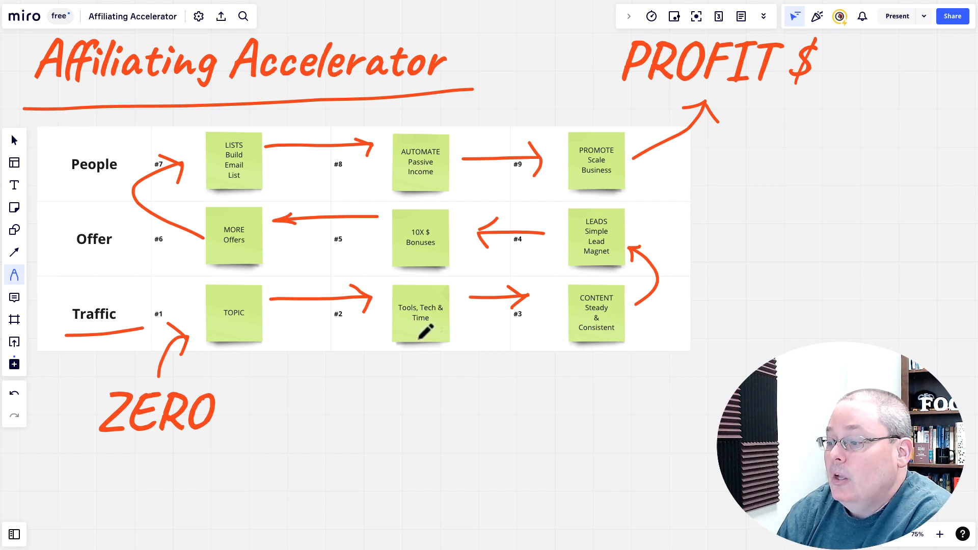
mouse_move(443, 294)
left_mouse_down()
mouse_move(400, 338)
mouse_move(415, 283)
left_mouse_up()
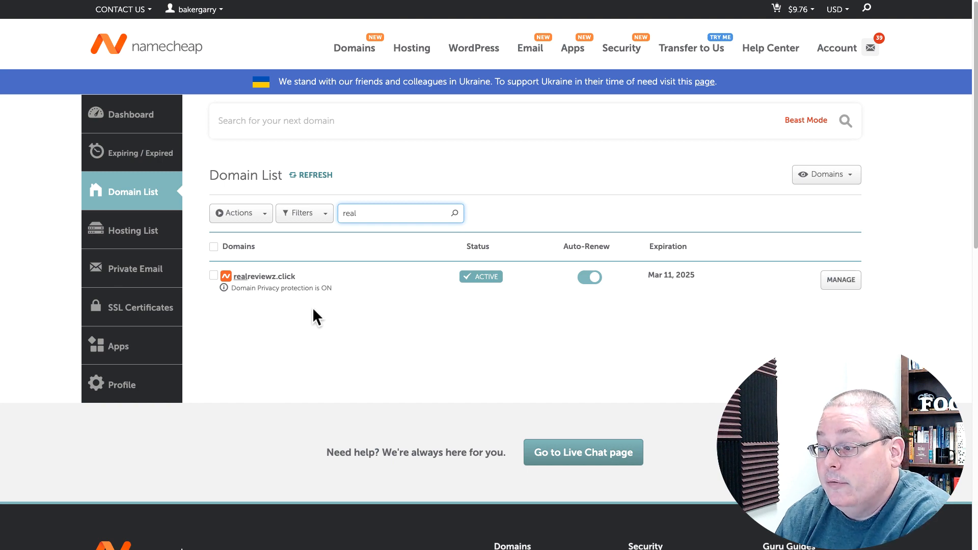
Show realreviewz.click's domain products and highlight the domain name
left_click(829, 283)
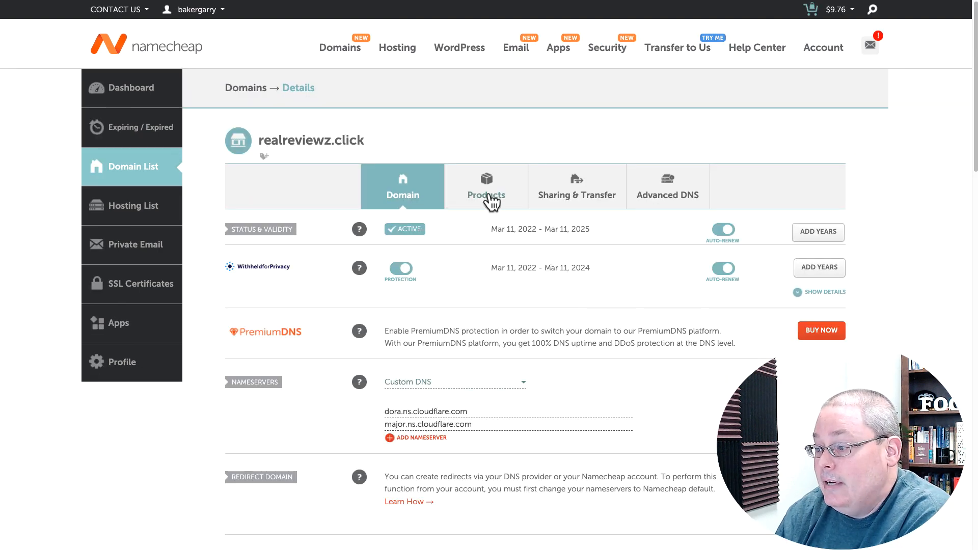
left_click(490, 200)
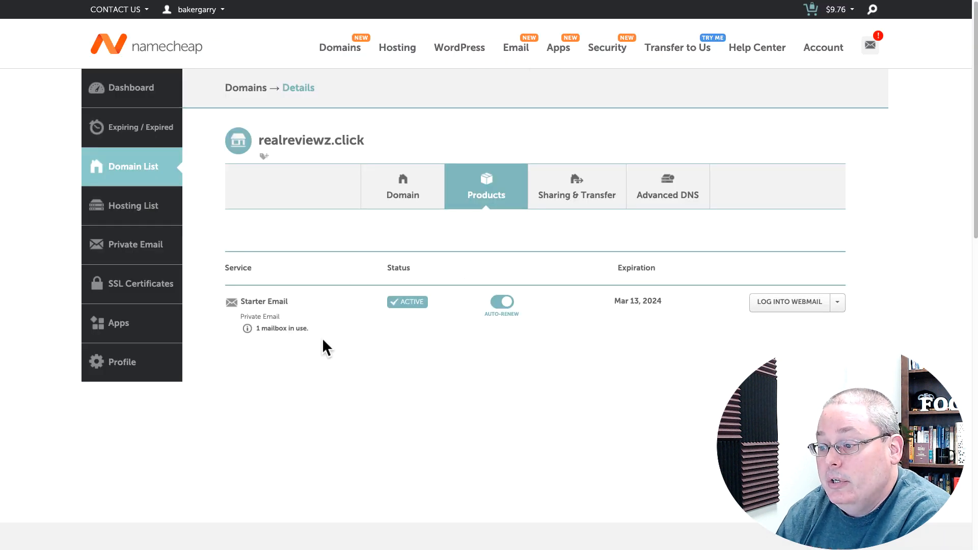
left_click_drag(377, 140, 258, 141)
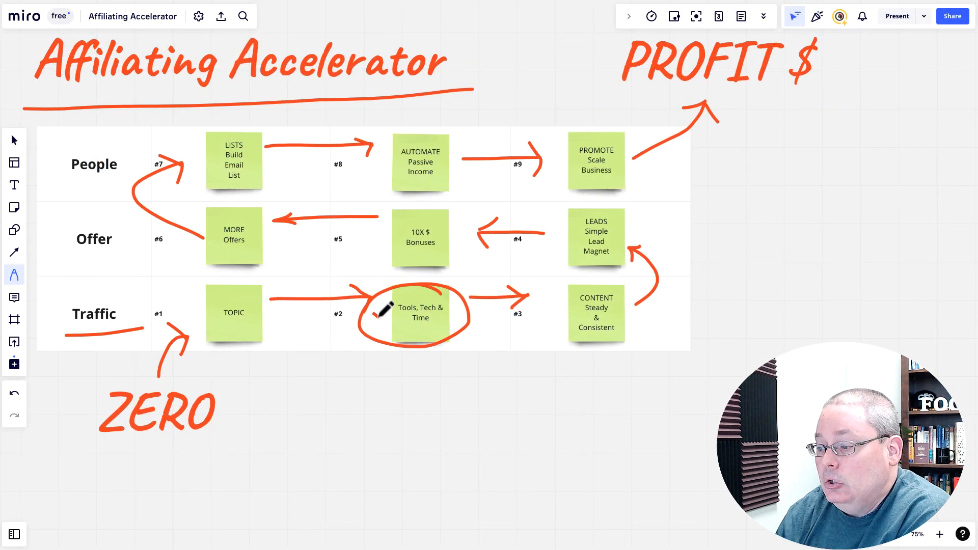
Tick Tools, Tech & Time, stroke toward LEADS, underline People, and circle LISTS
left_click_drag(373, 307, 399, 286)
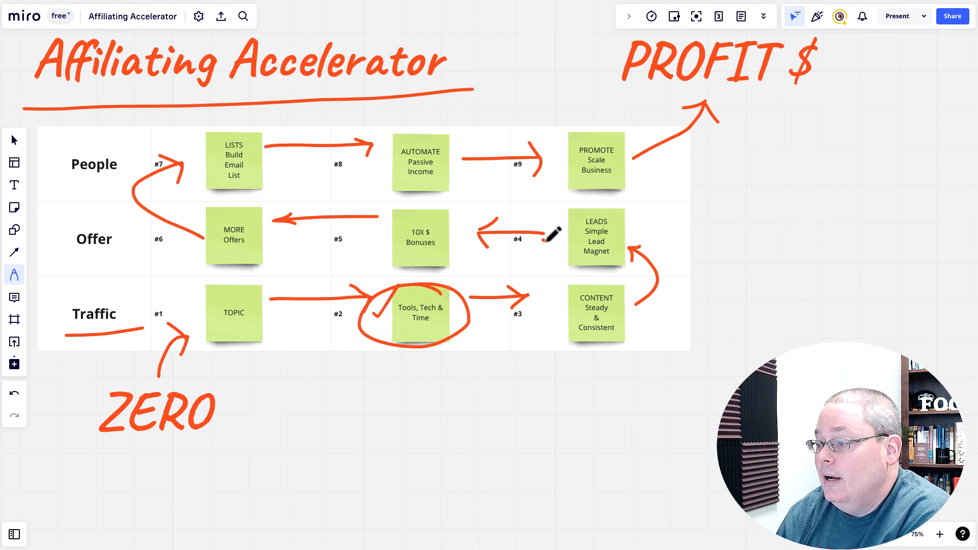
left_click_drag(543, 240, 579, 200)
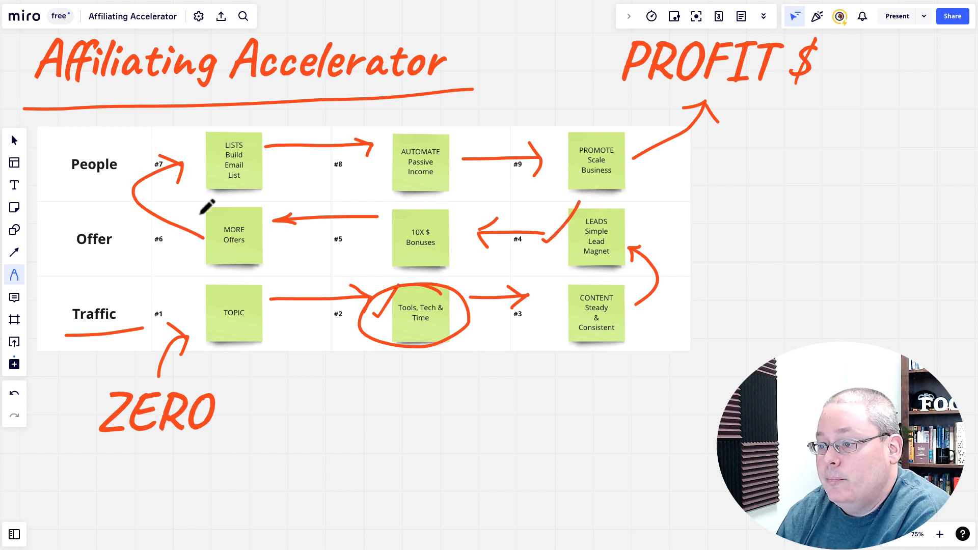
left_click_drag(65, 185, 141, 173)
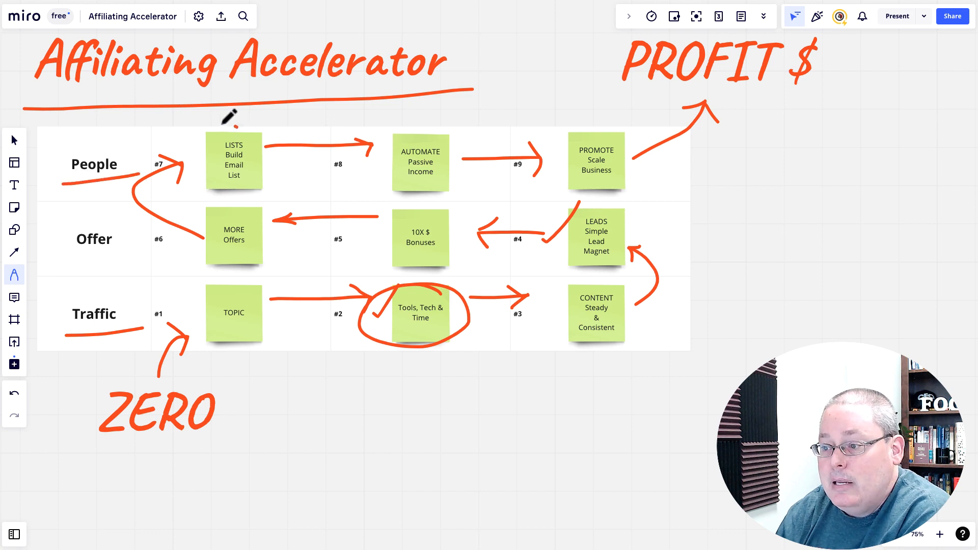
mouse_move(224, 120)
left_mouse_down()
mouse_move(275, 150)
mouse_move(220, 118)
left_mouse_up()
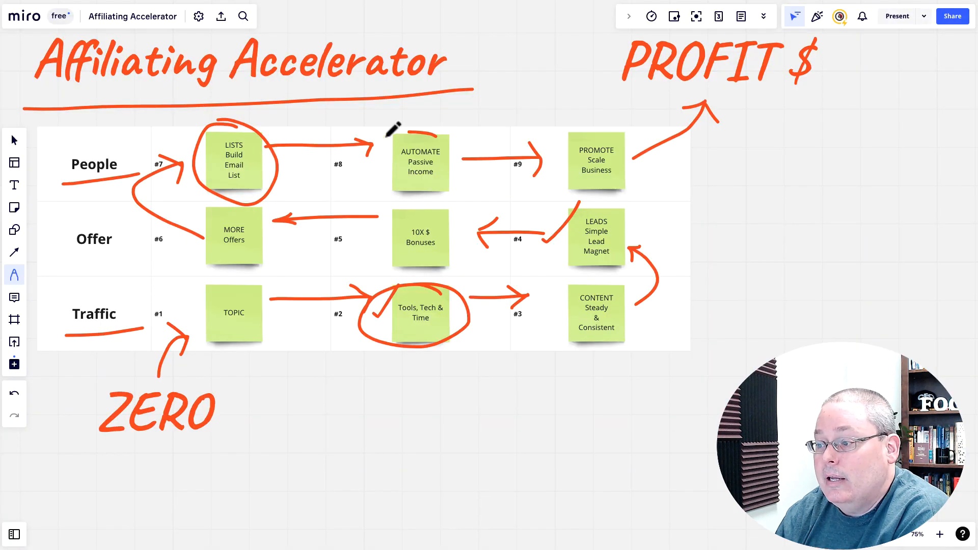
Circle AUTOMATE and PROMOTE, and underline PROFIT $ and ZERO
left_click_drag(388, 133, 438, 130)
mouse_move(613, 122)
left_mouse_down()
mouse_move(631, 194)
mouse_move(600, 126)
left_mouse_up()
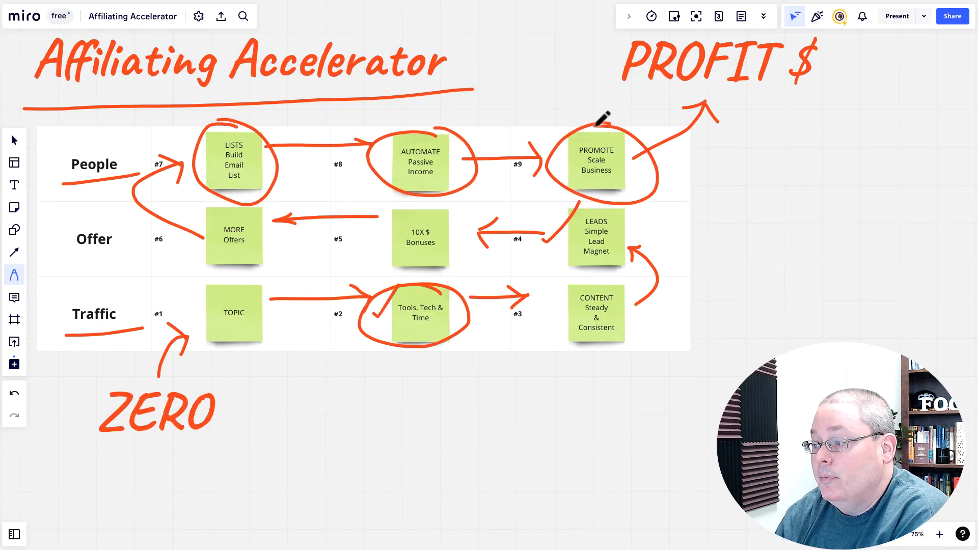
left_click_drag(599, 93, 880, 99)
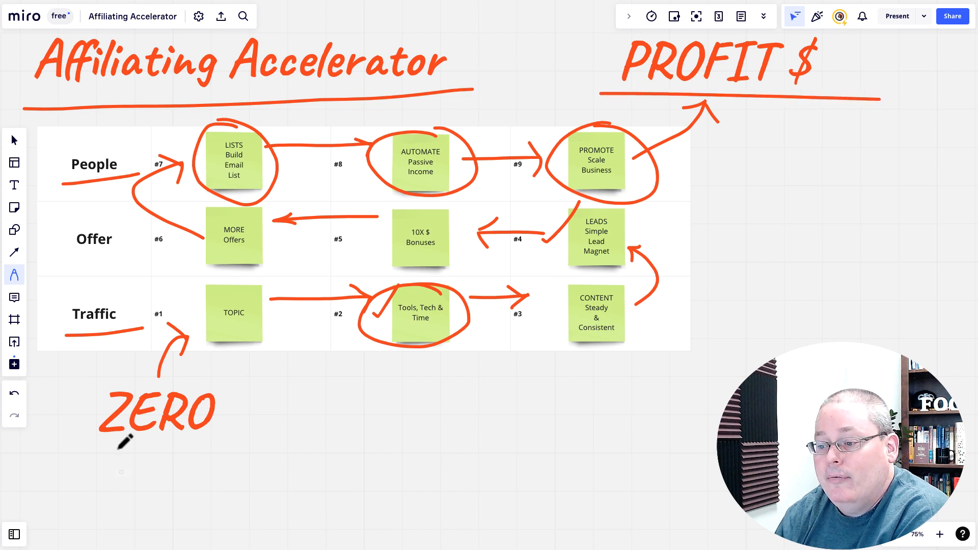
left_click_drag(95, 447, 209, 438)
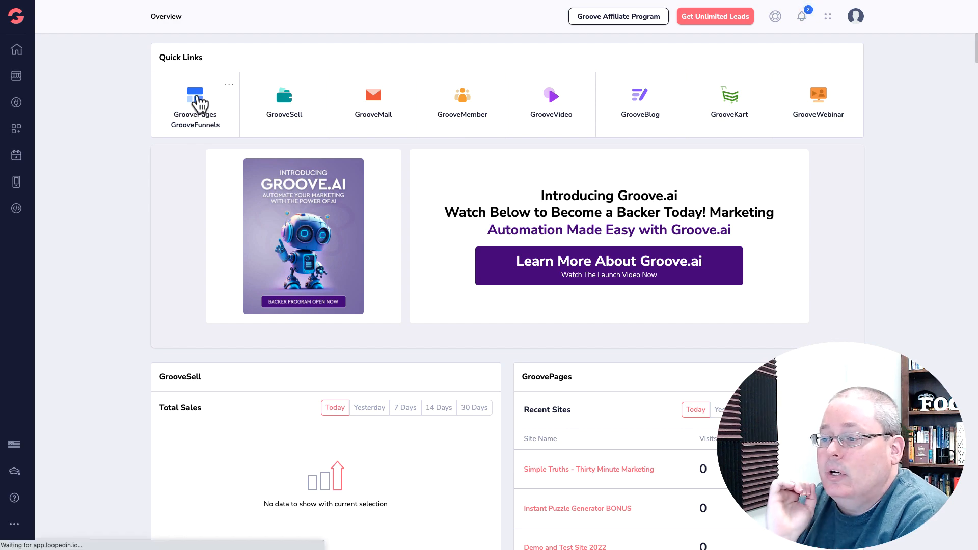
Filter GroovePages sites by 're' and open Real ReviewZ in the page editor
left_click(200, 105)
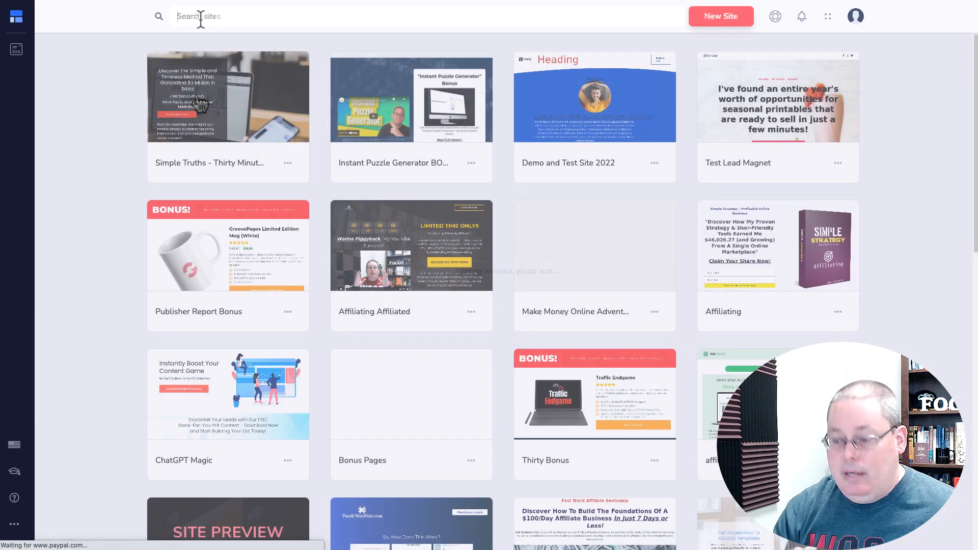
left_click(200, 16)
type("real")
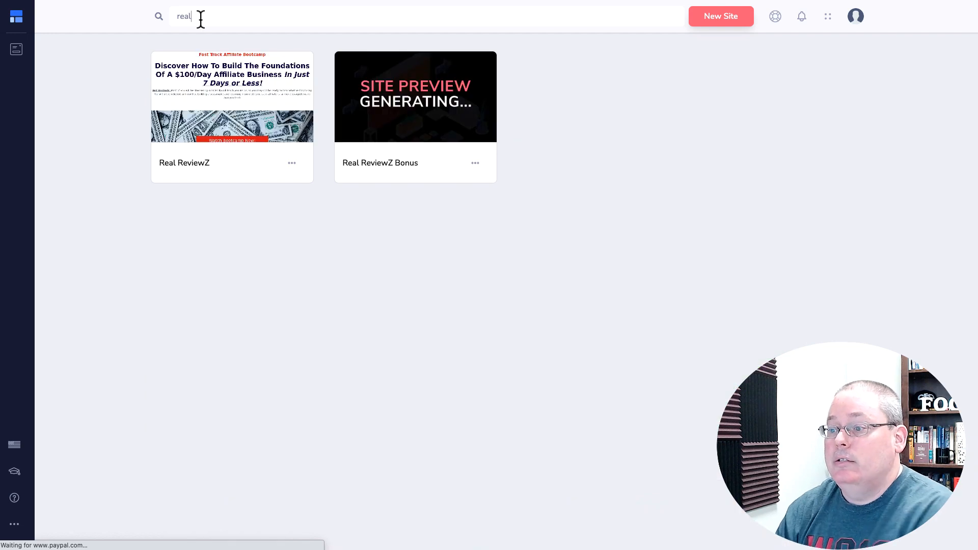
mouse_move(250, 104)
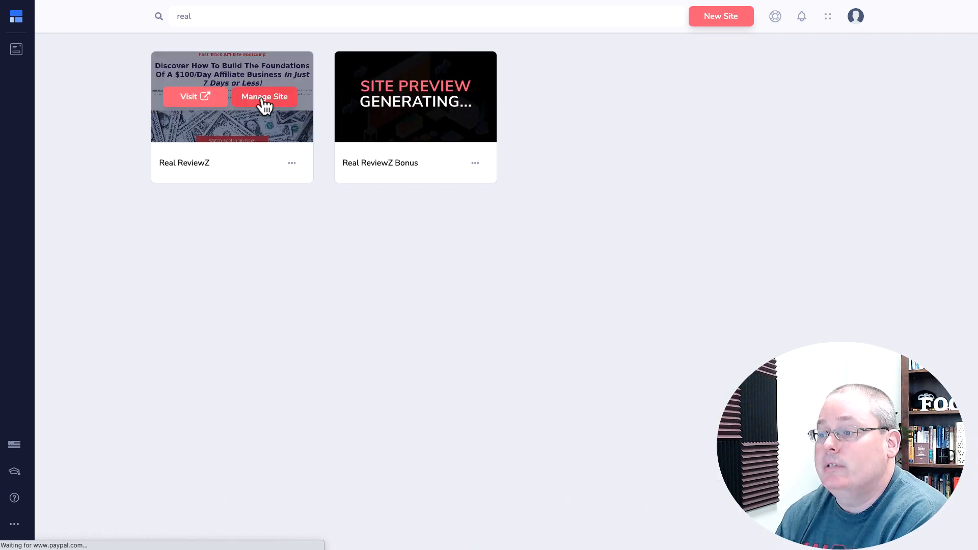
left_click(264, 101)
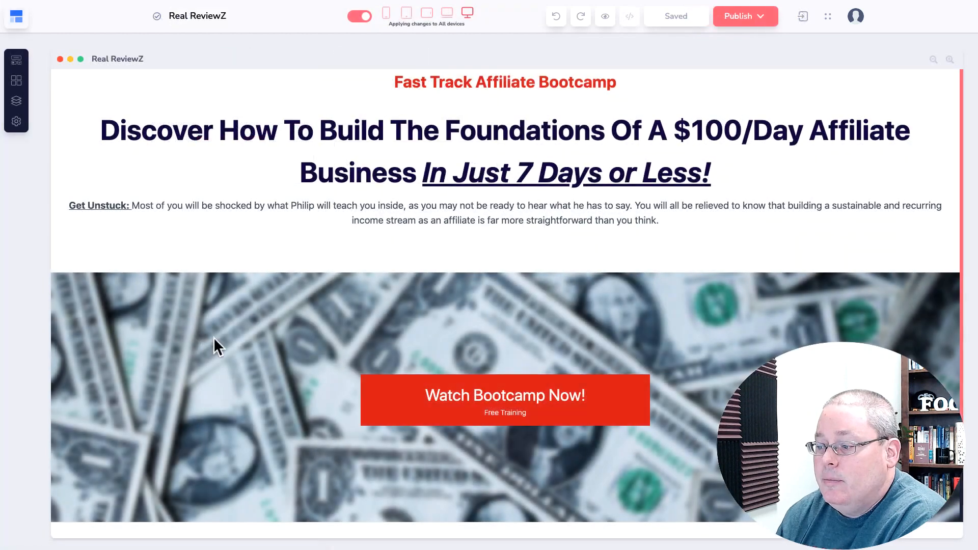
Duplicate the Real ReviewZ home page from the Pages panel
scroll(216, 340, "down", 2)
scroll(175, 299, "up", 2)
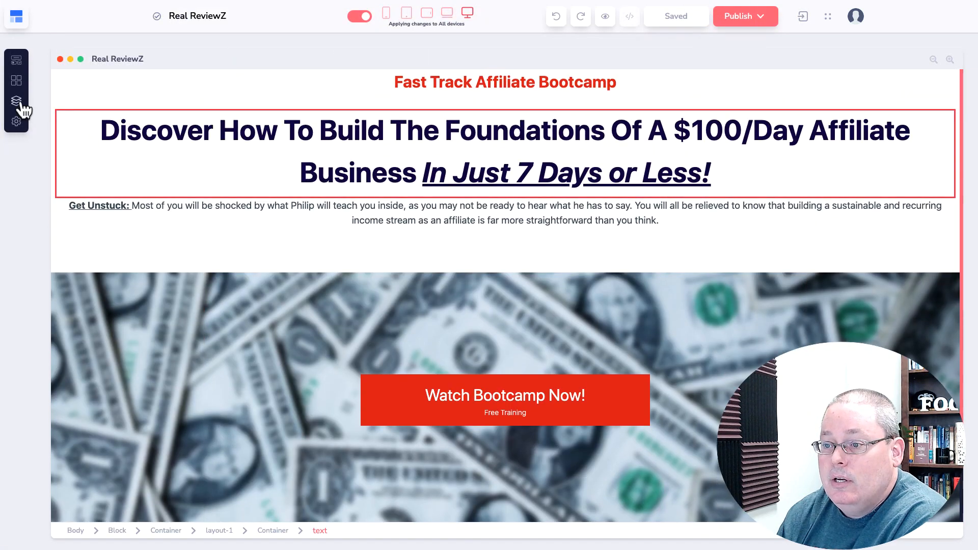
left_click(22, 101)
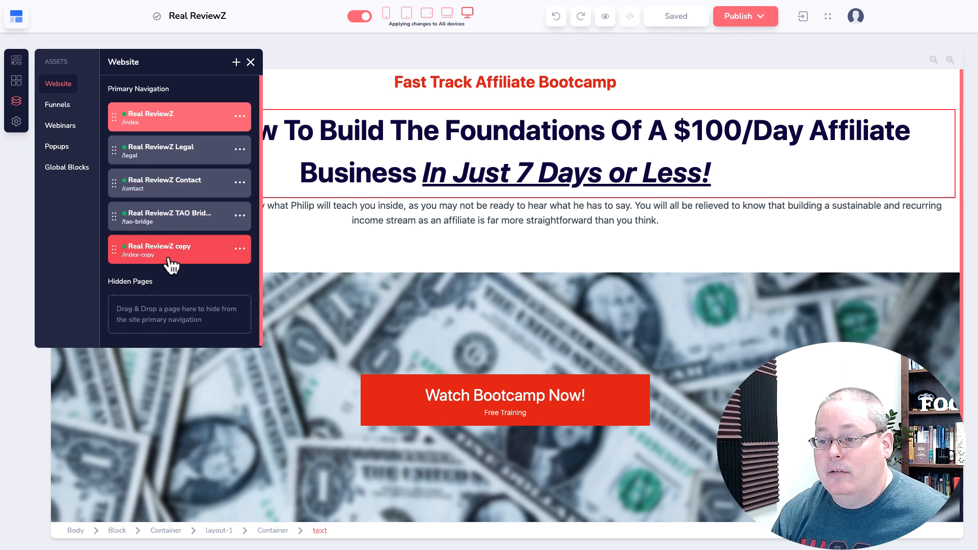
left_click(240, 123)
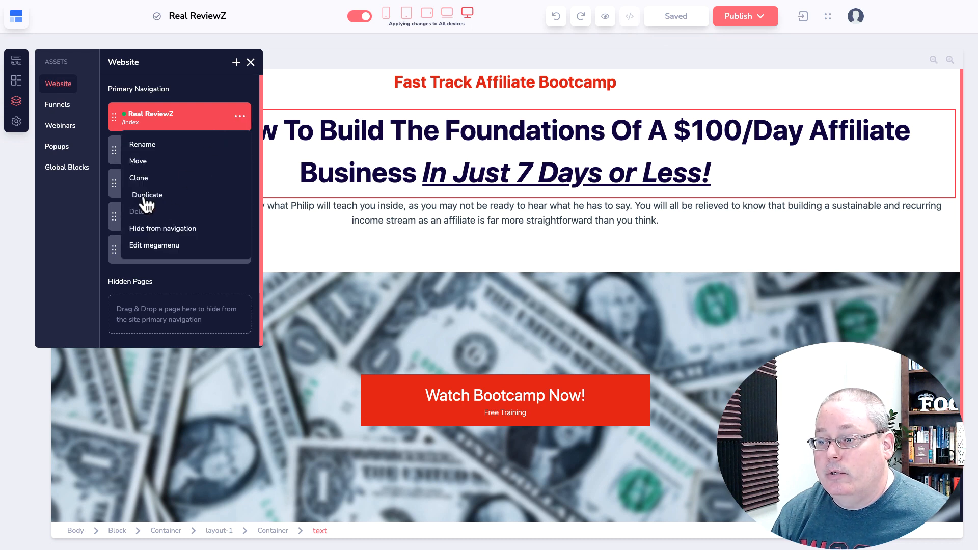
left_click(145, 197)
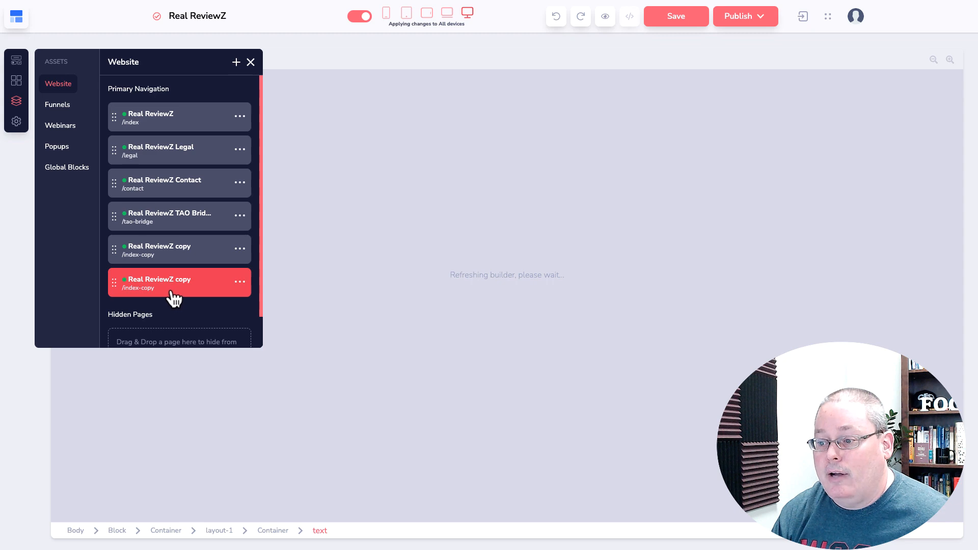
Rename the copy 'Real ReviewZ Email Optin' with URL 'email-optin' and confirm
left_click(17, 124)
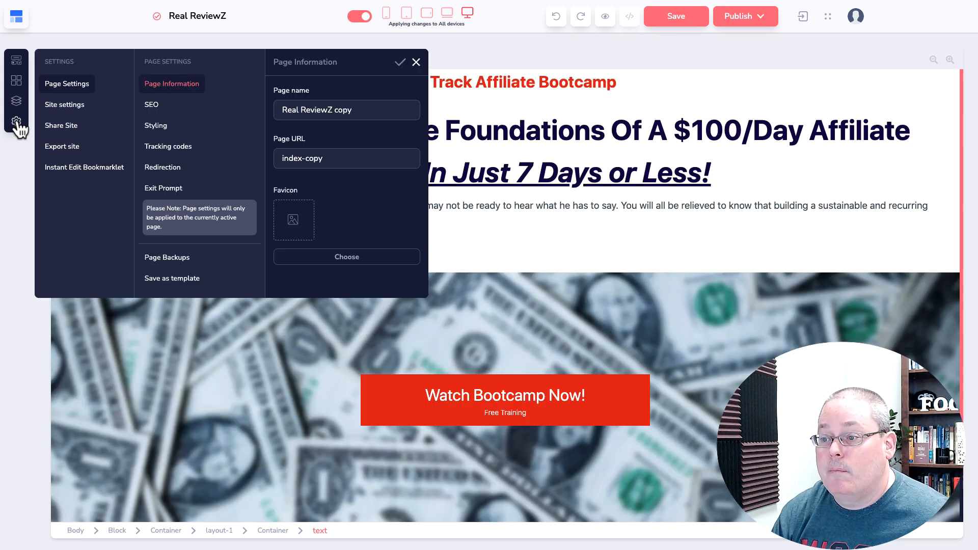
left_click_drag(334, 110, 375, 110)
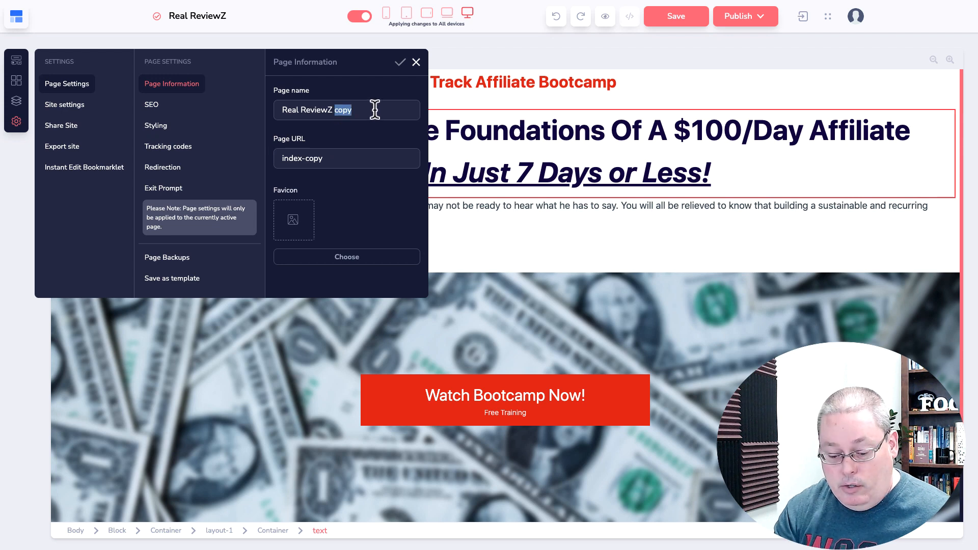
type("Email Optin")
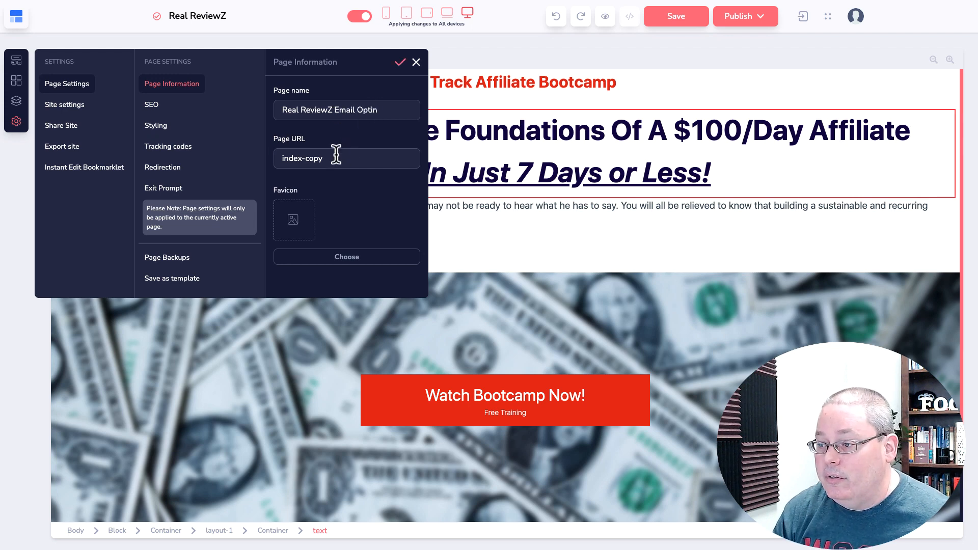
left_click(331, 158)
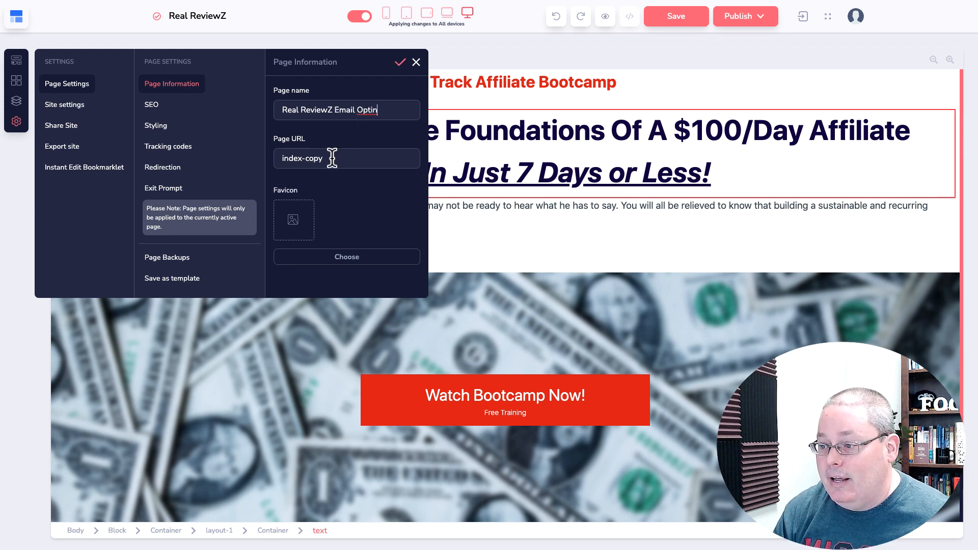
key("ctrl+a")
type("email-optin")
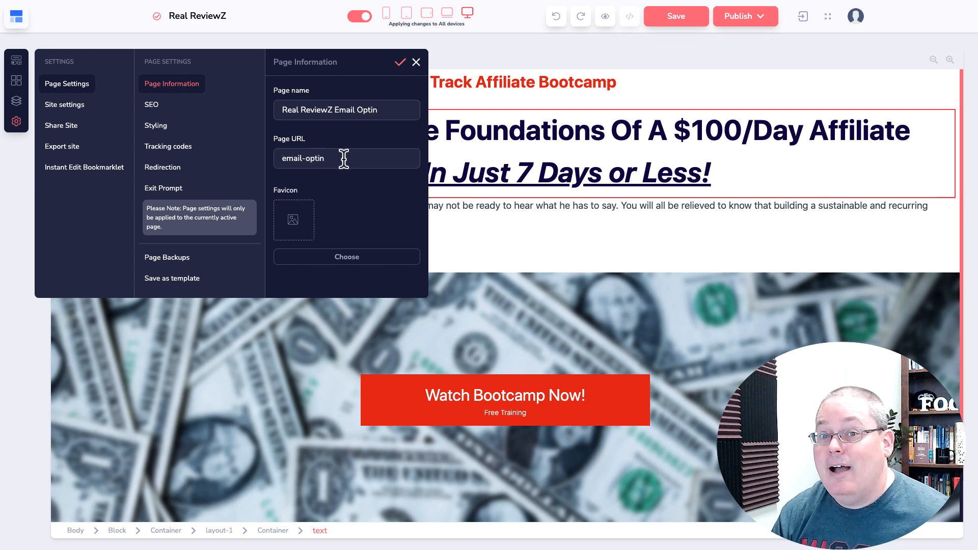
left_click(401, 70)
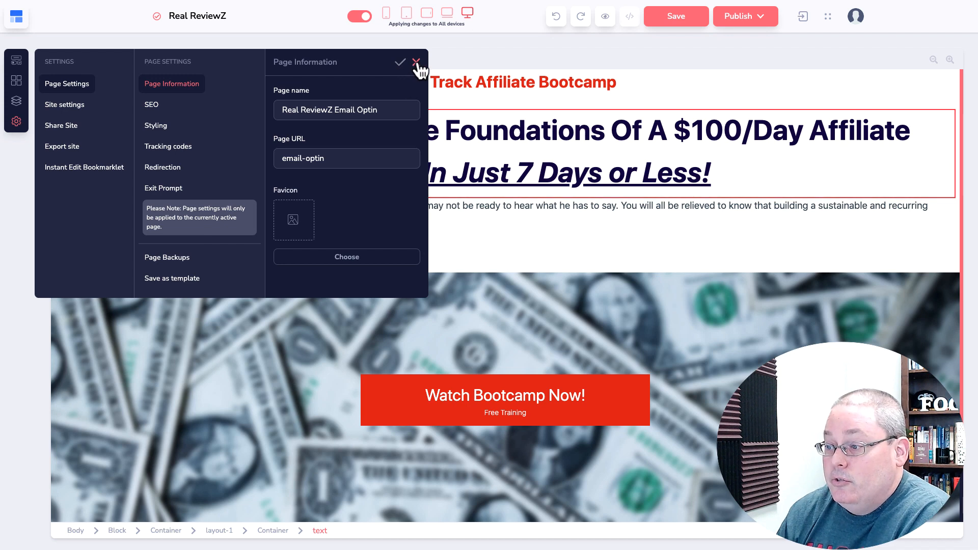
left_click(416, 63)
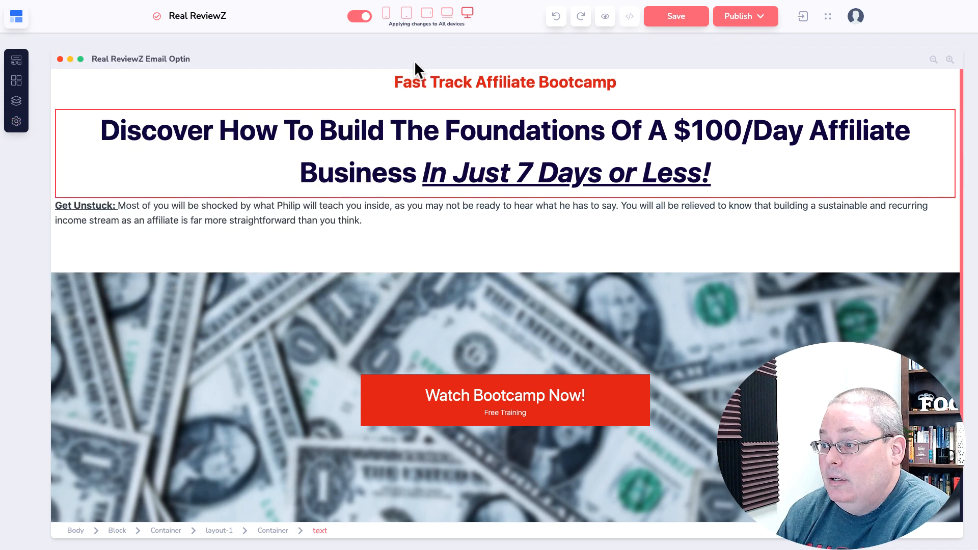
Save, publish only the current page, and open it live at realreviewz.click/email-optin
left_click(685, 17)
left_click(768, 24)
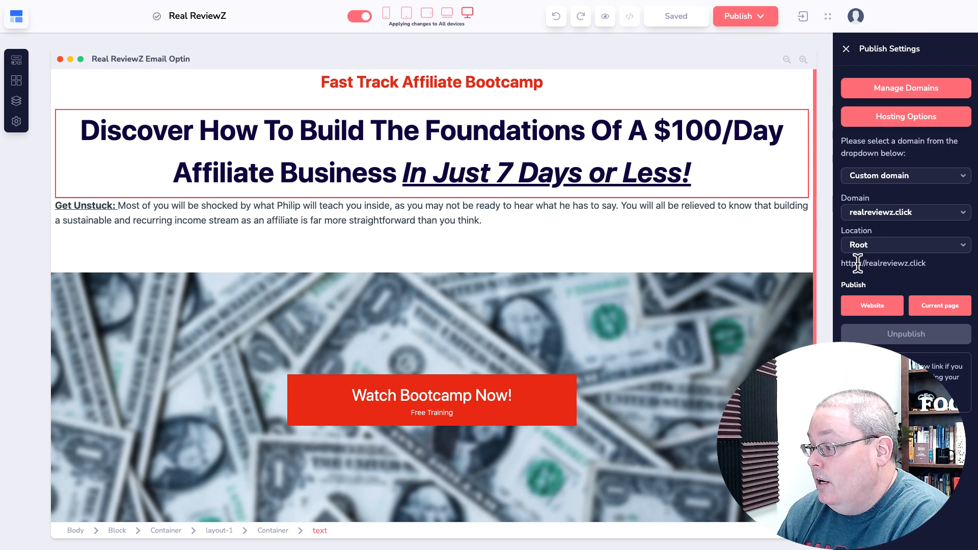
left_click_drag(926, 264, 835, 266)
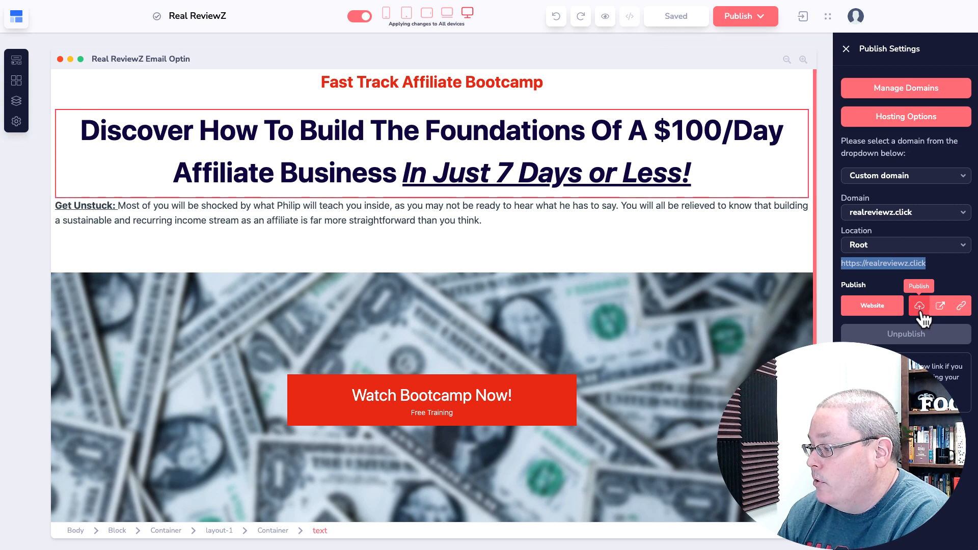
left_click(919, 306)
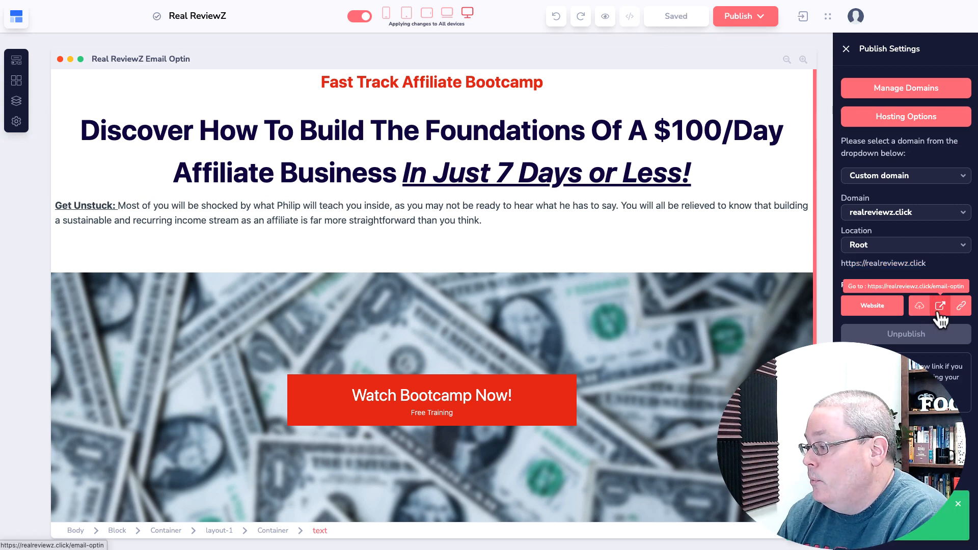
left_click(938, 309)
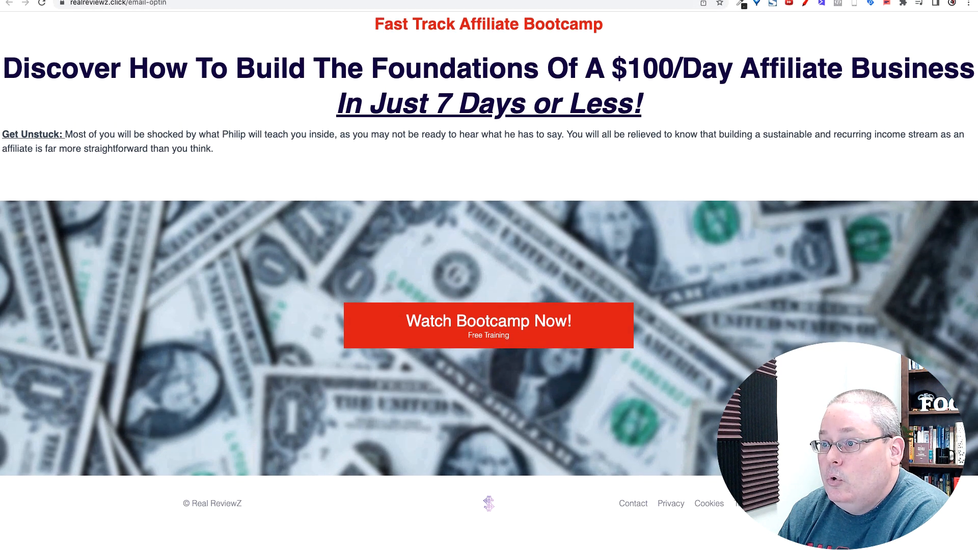
Select the live page's URL, then return to the GroovePages editor
left_click(188, 8)
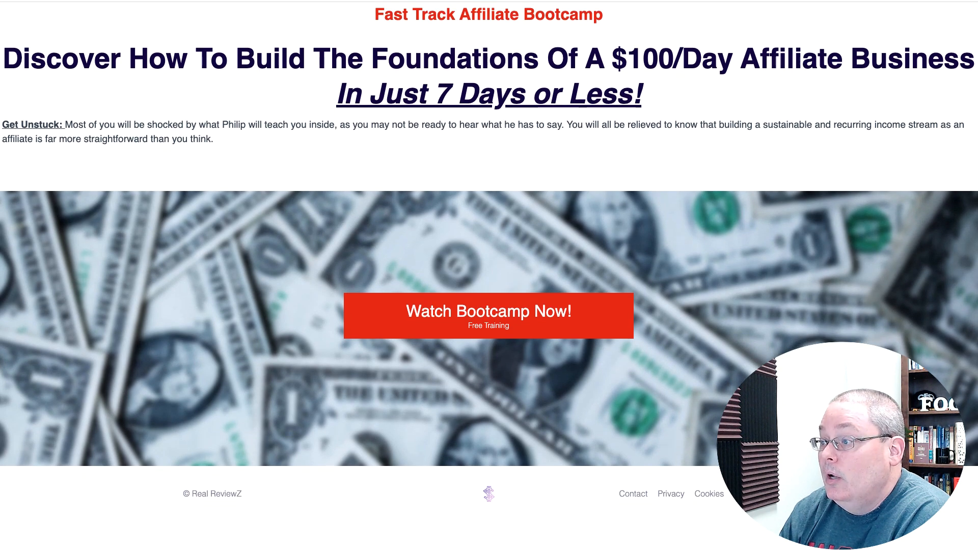
left_click(458, 1)
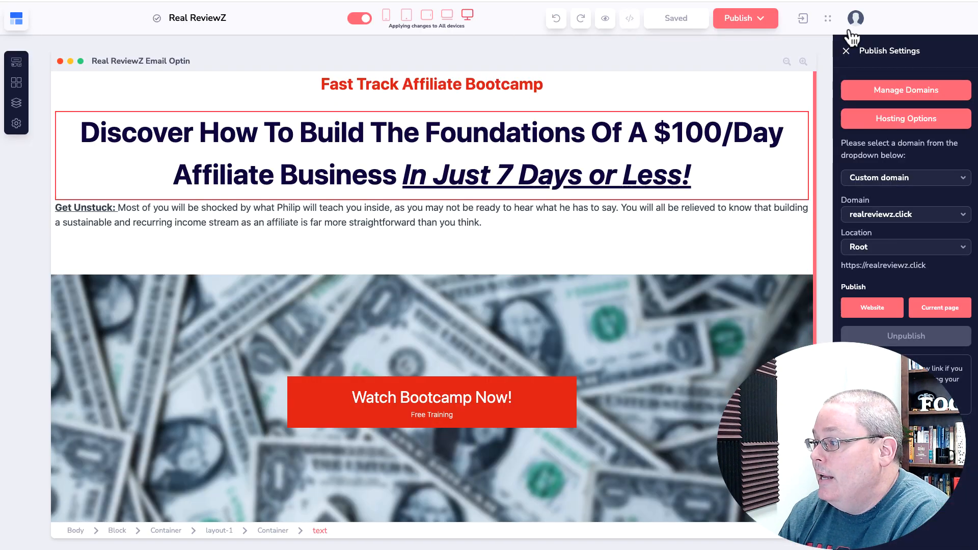
Open the account's Settings and Billing and show the connected domains list
left_click(855, 20)
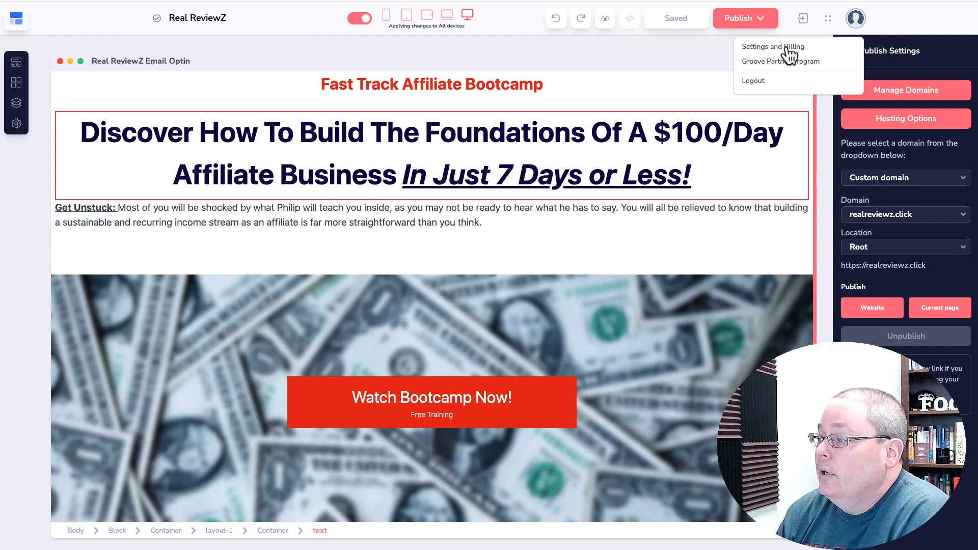
left_click(787, 47)
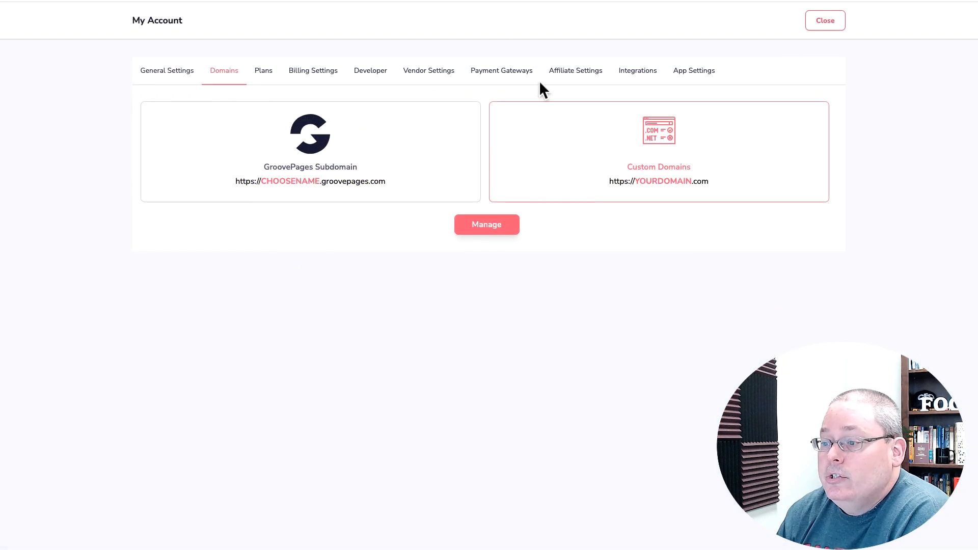
left_click(479, 230)
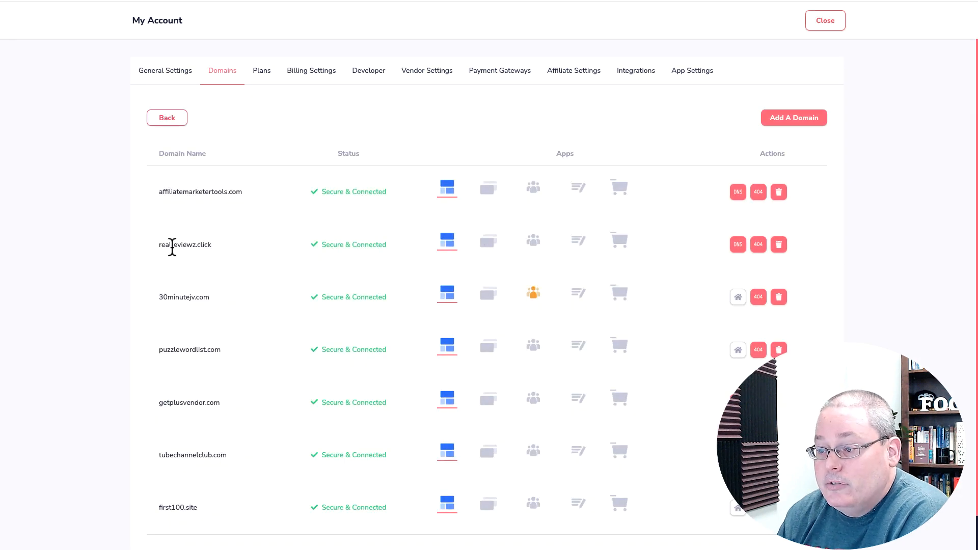
View realreviewz.click's DNS records and pick out its two MX entries for mx1 and mx2.privateemail.com
left_click_drag(174, 247, 213, 250)
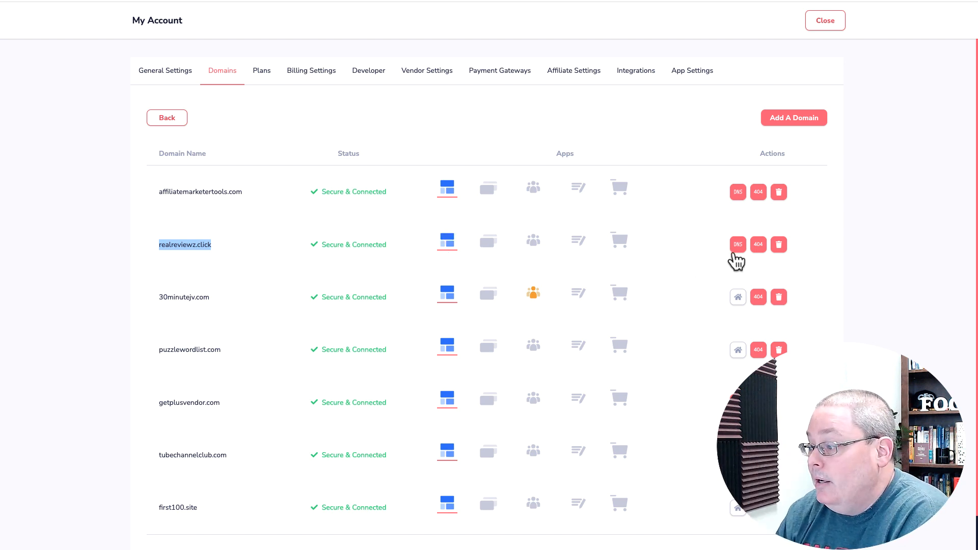
left_click(736, 243)
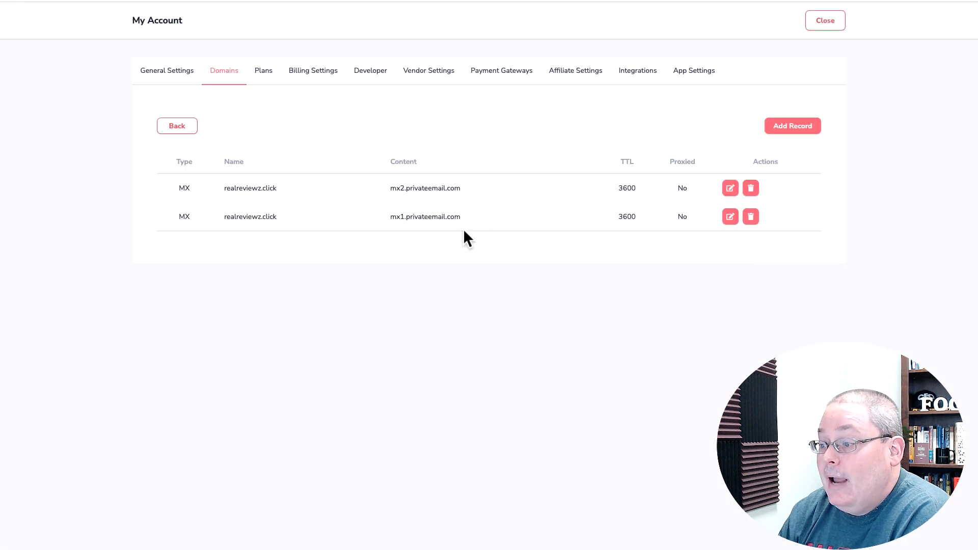
left_click_drag(468, 222, 388, 221)
left_click_drag(461, 188, 386, 195)
left_click_drag(193, 188, 170, 188)
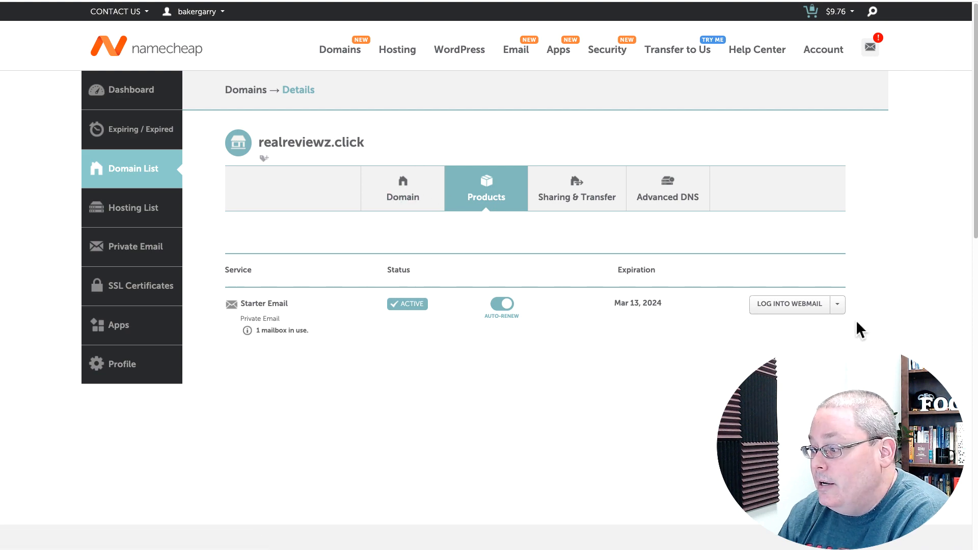
In Namecheap, find realreviewz.click's nameserver dora.ns.cloudflare.com, then return to GroovePages
left_click(838, 307)
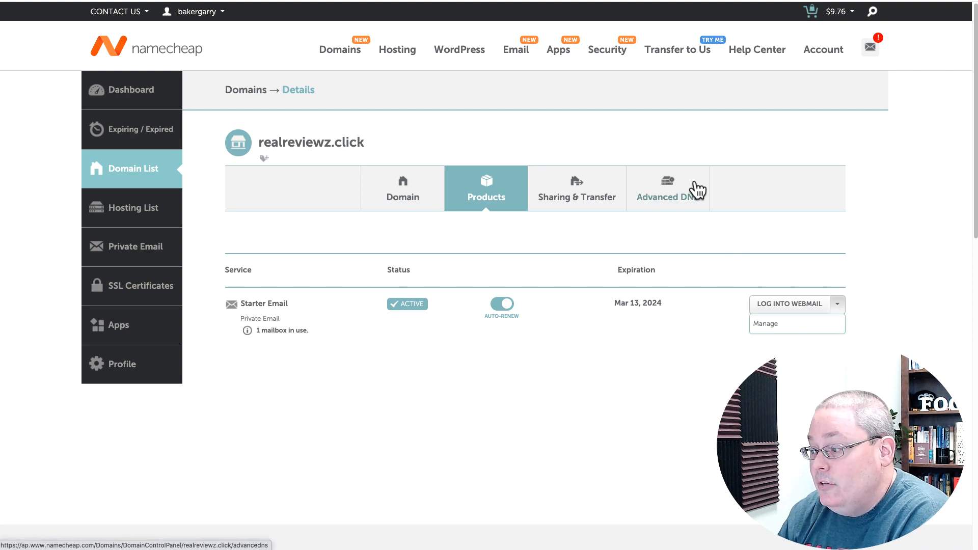
left_click(664, 191)
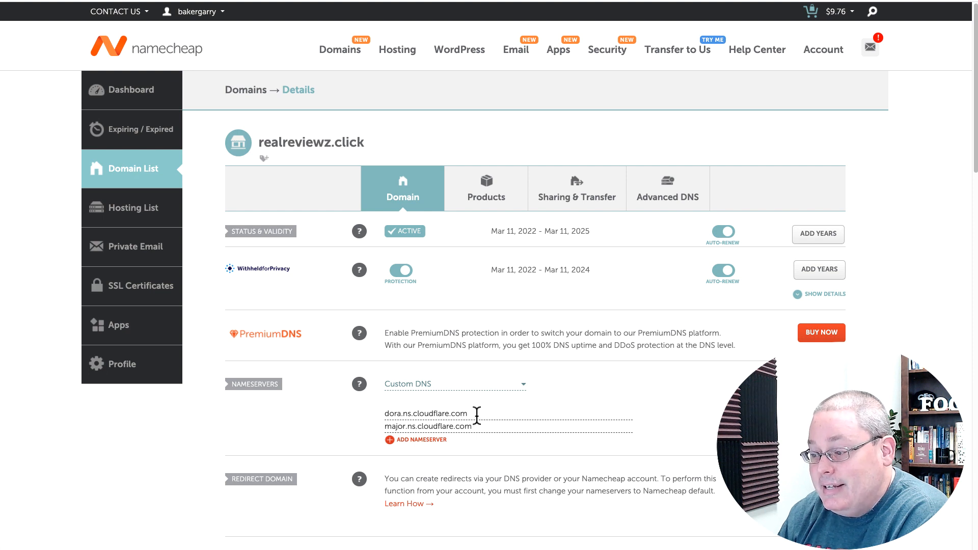
left_click_drag(477, 415, 379, 421)
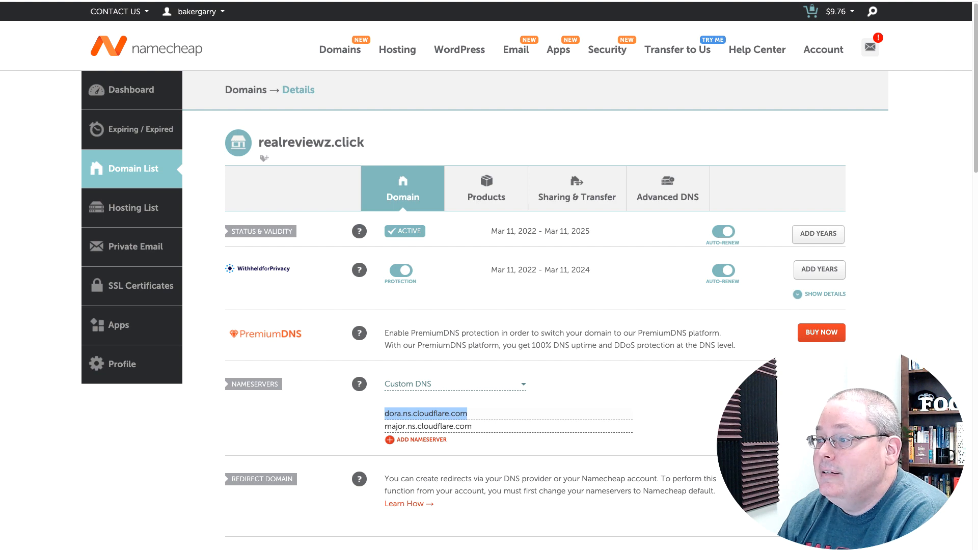
key("ctrl+Tab")
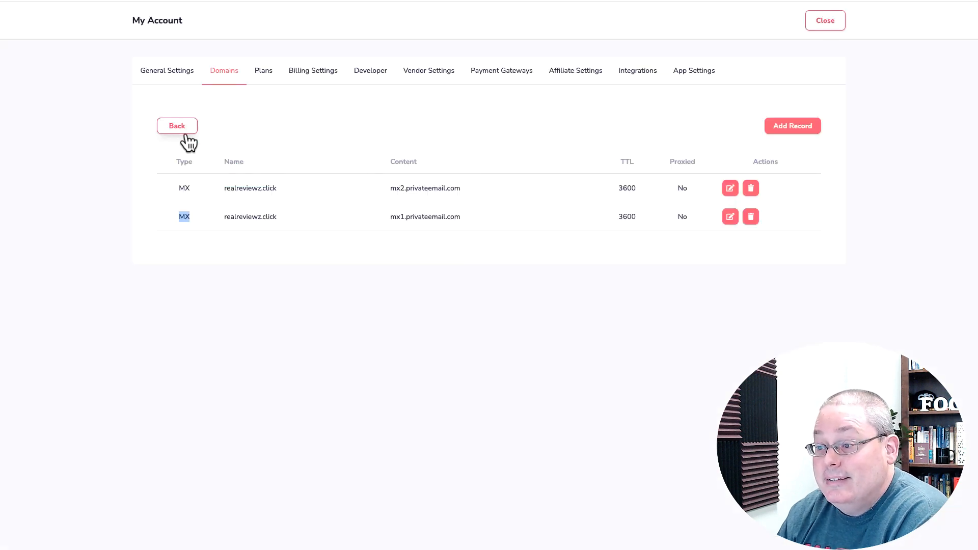
Back out of the DNS records and domain list, then close the My Account window
left_click(176, 127)
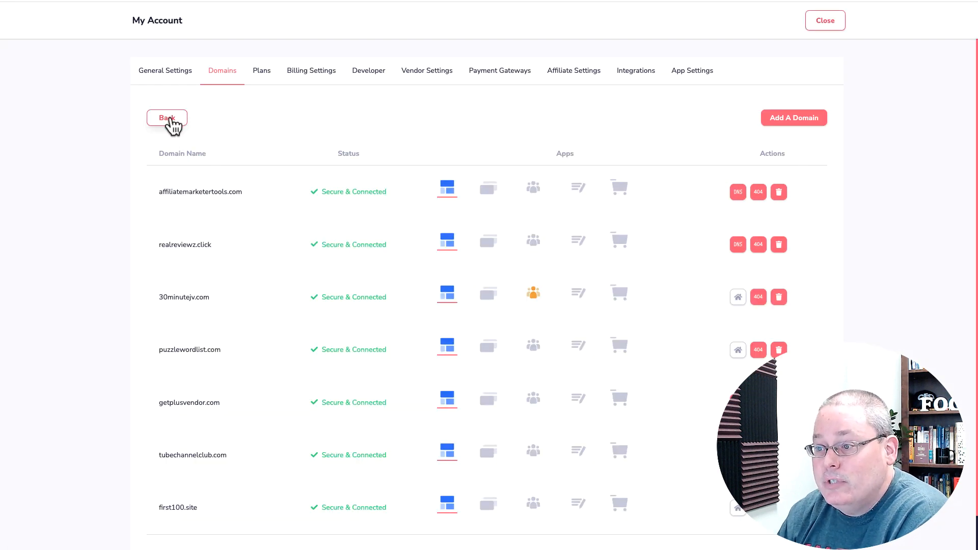
left_click(173, 122)
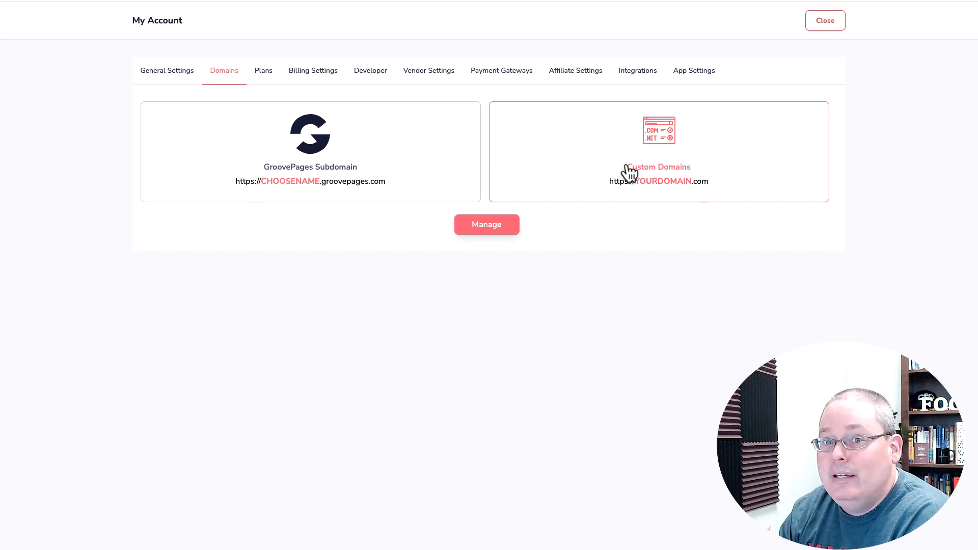
left_click(825, 20)
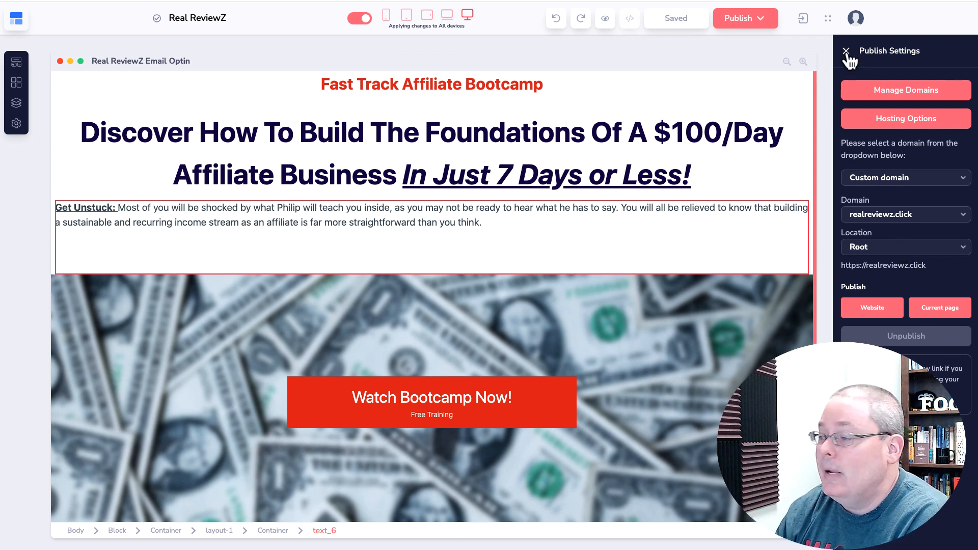
Close Publish Settings and delete the Watch Bootcamp Now! button from the Email Optin page
left_click(845, 50)
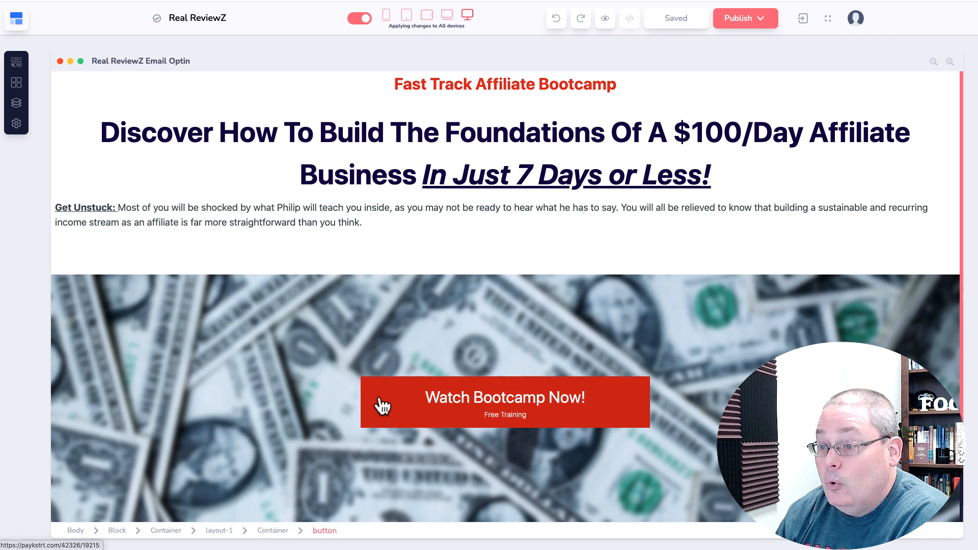
left_click(16, 103)
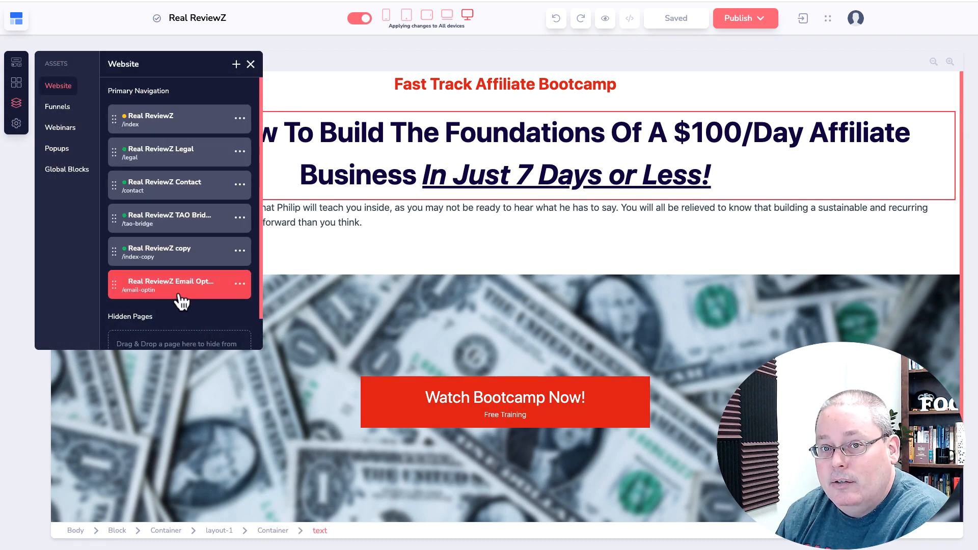
left_click(374, 400)
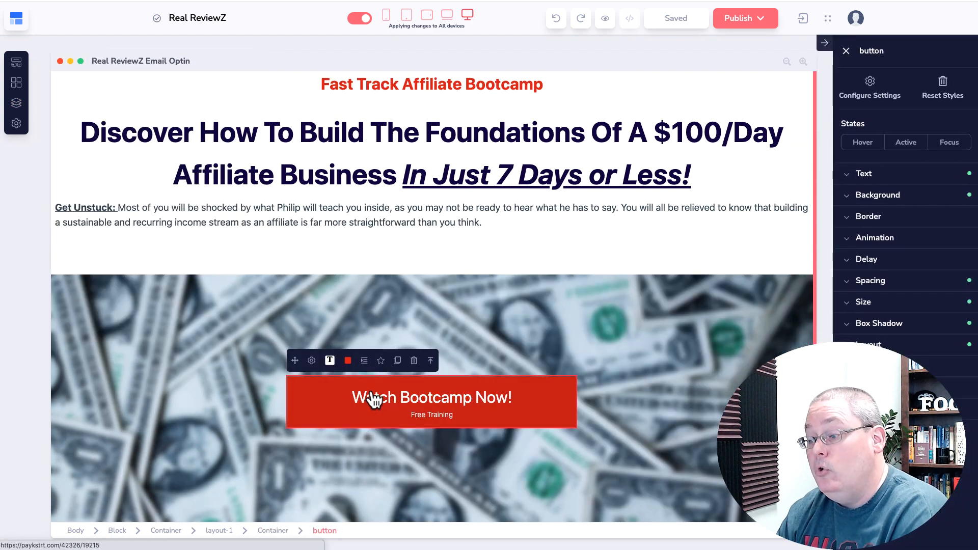
left_click(414, 360)
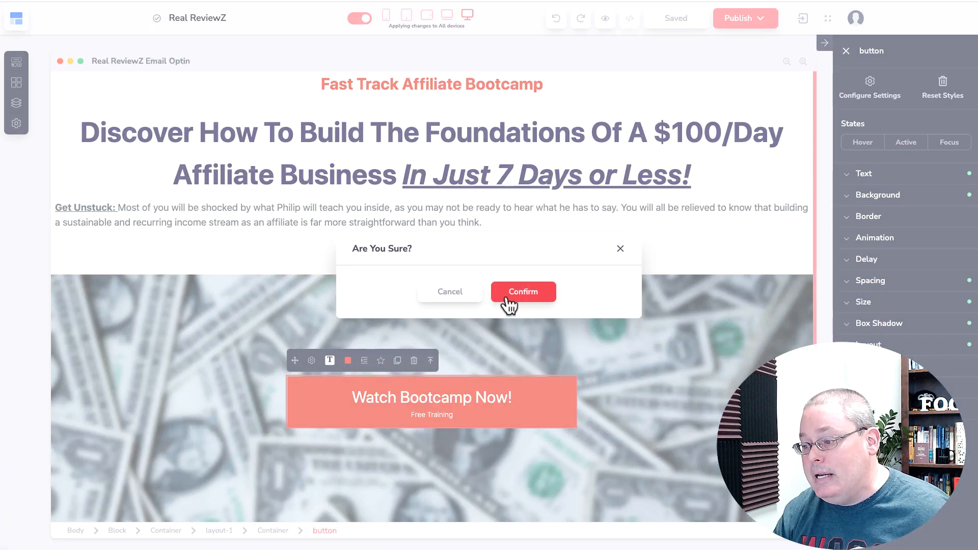
left_click(507, 293)
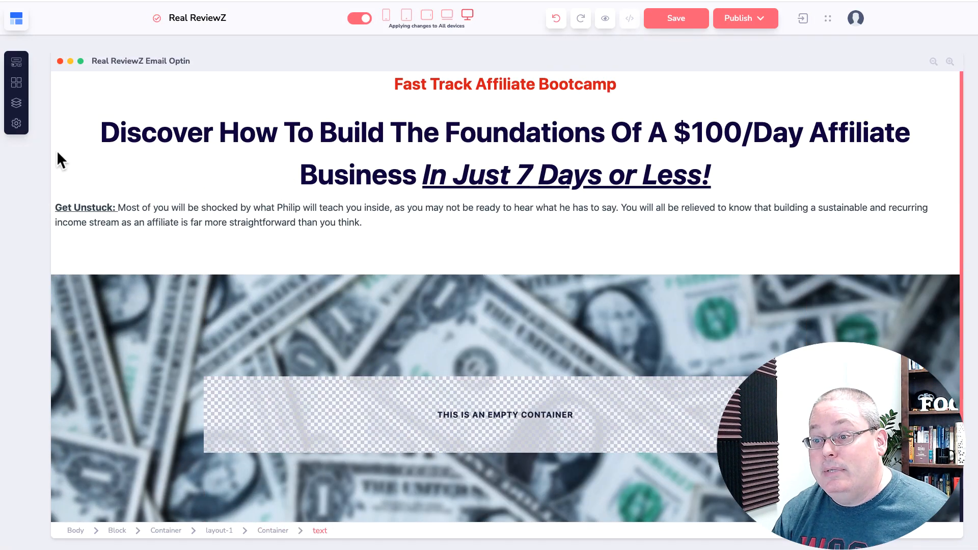
Drag a GrooveMail Form from Groove Apps into the empty container
left_click(16, 62)
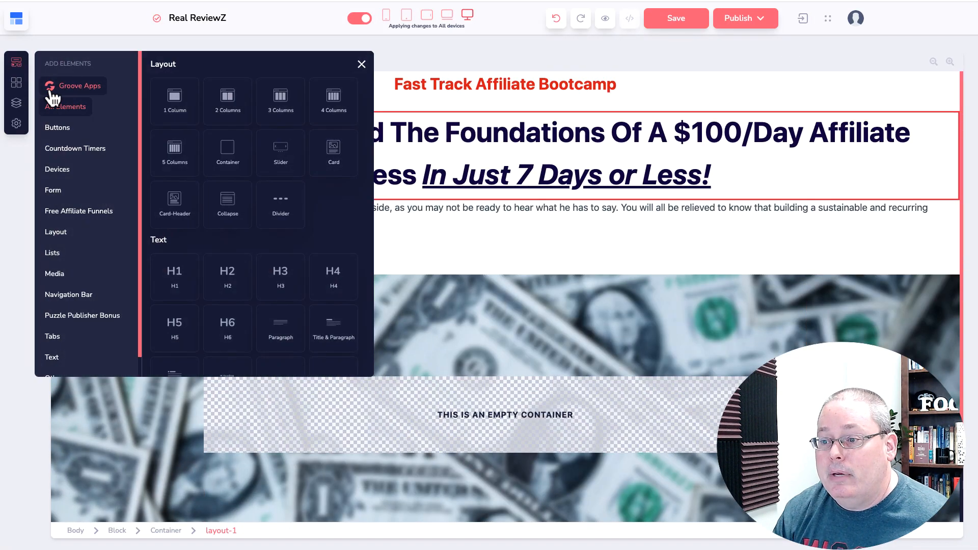
left_click(76, 90)
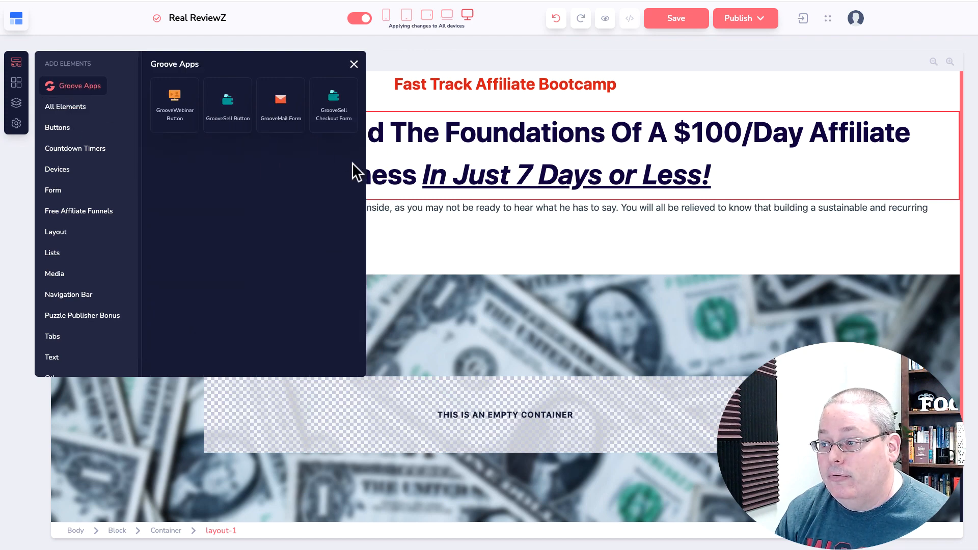
left_click_drag(353, 163, 448, 416)
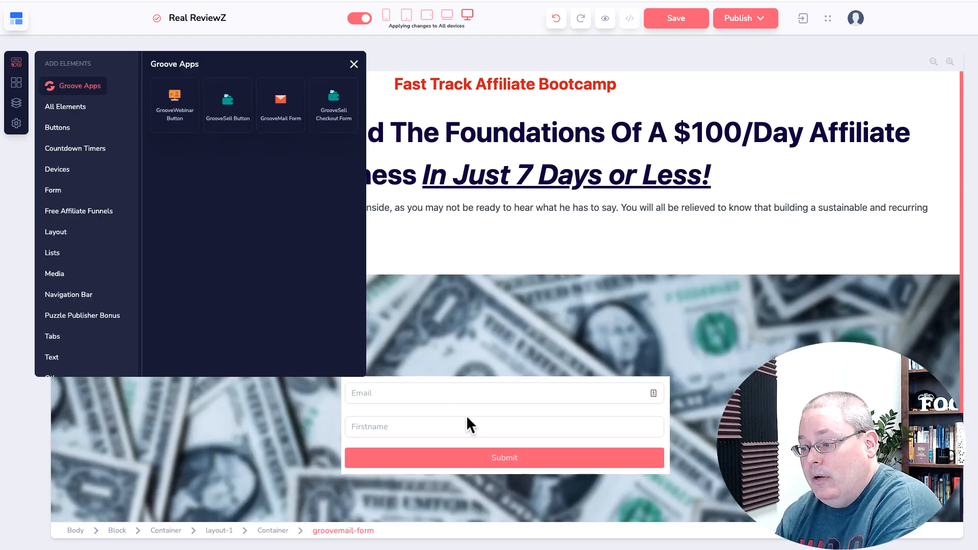
left_click(362, 407)
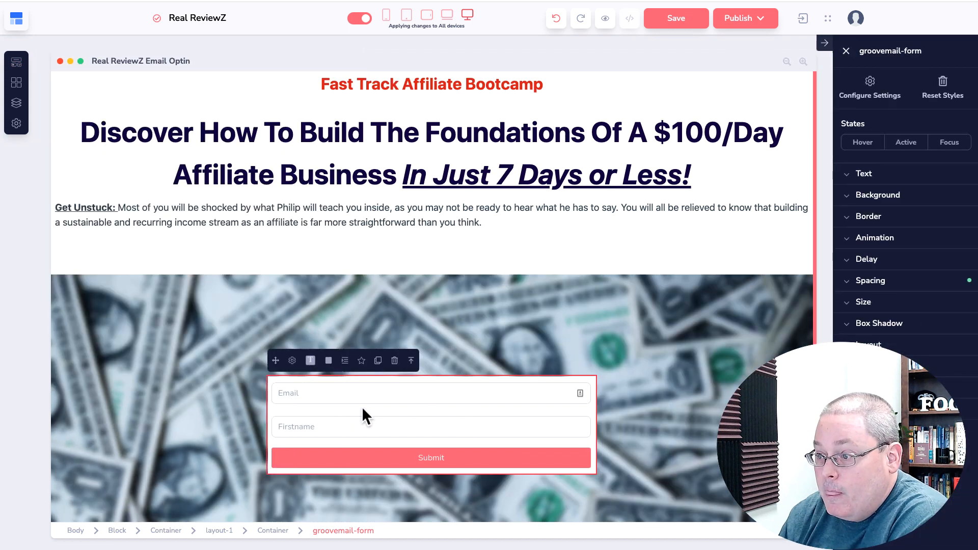
Review the form's settings and list of GrooveMail forms without changes, then save the page
left_click(292, 360)
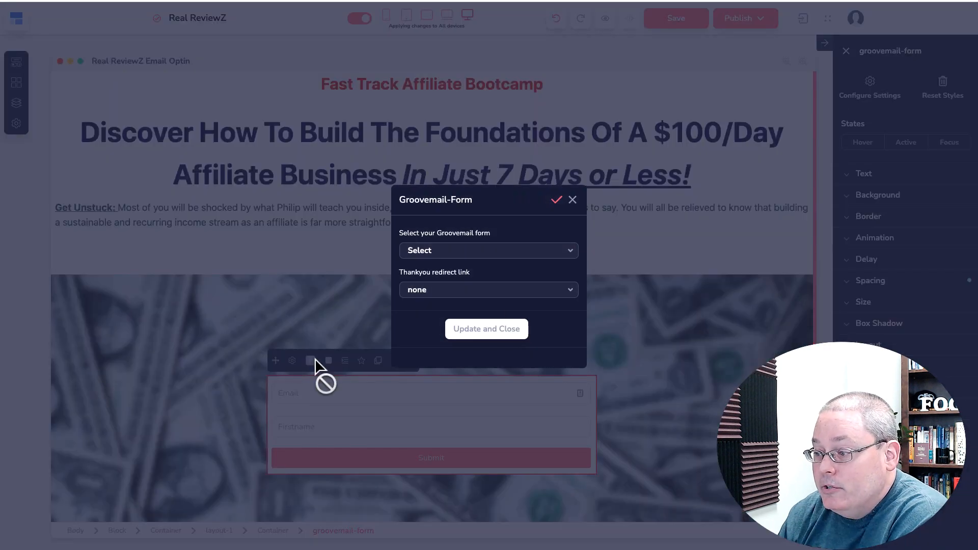
left_click(457, 251)
scroll(471, 318, "down", 1)
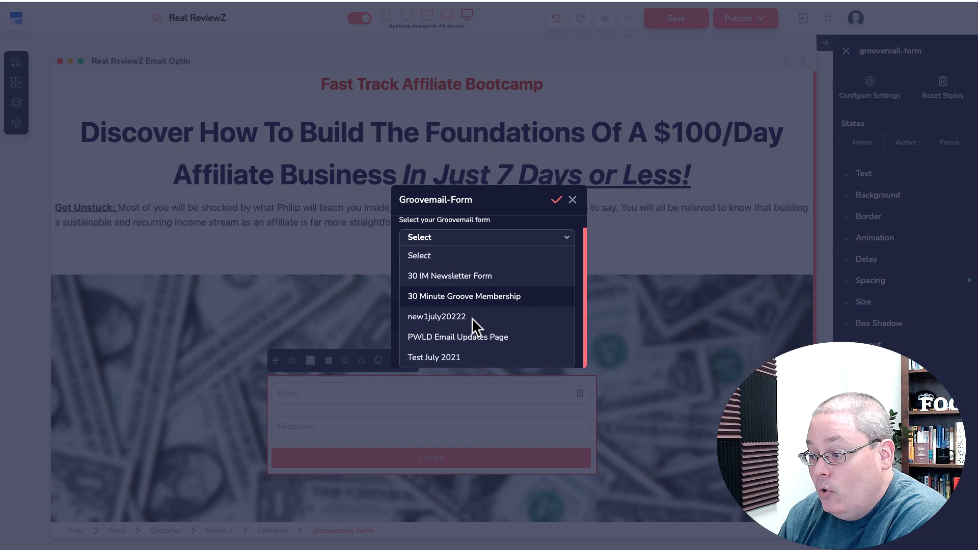
scroll(471, 318, "up", 1)
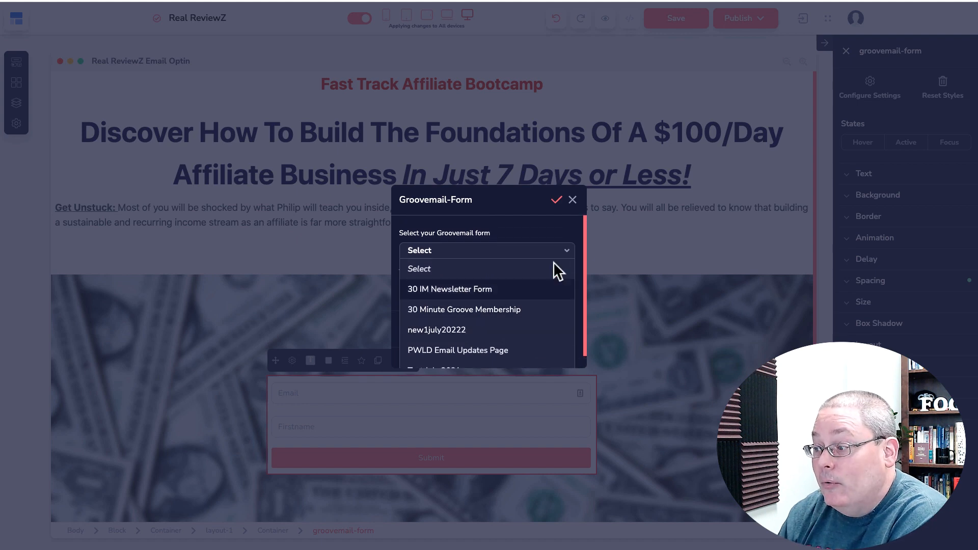
left_click(571, 224)
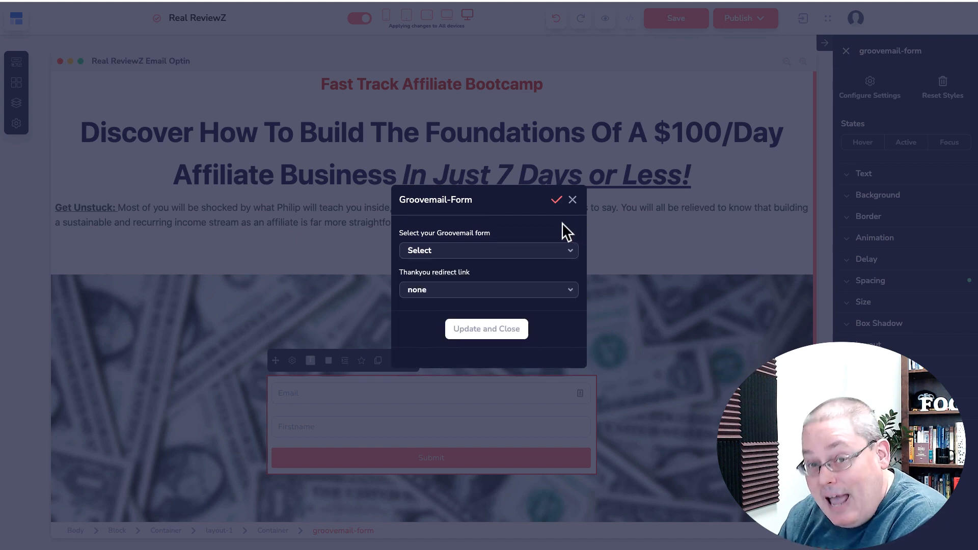
left_click(572, 201)
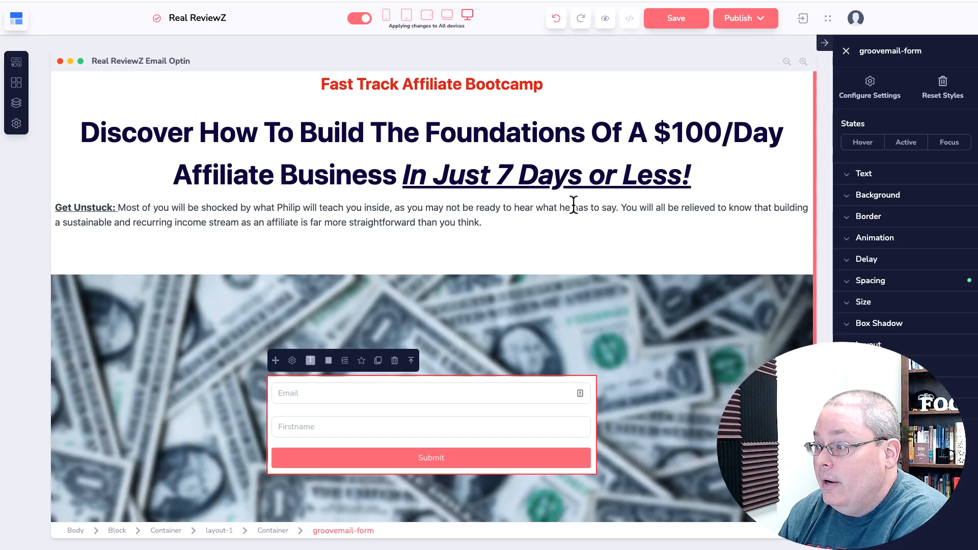
left_click(680, 20)
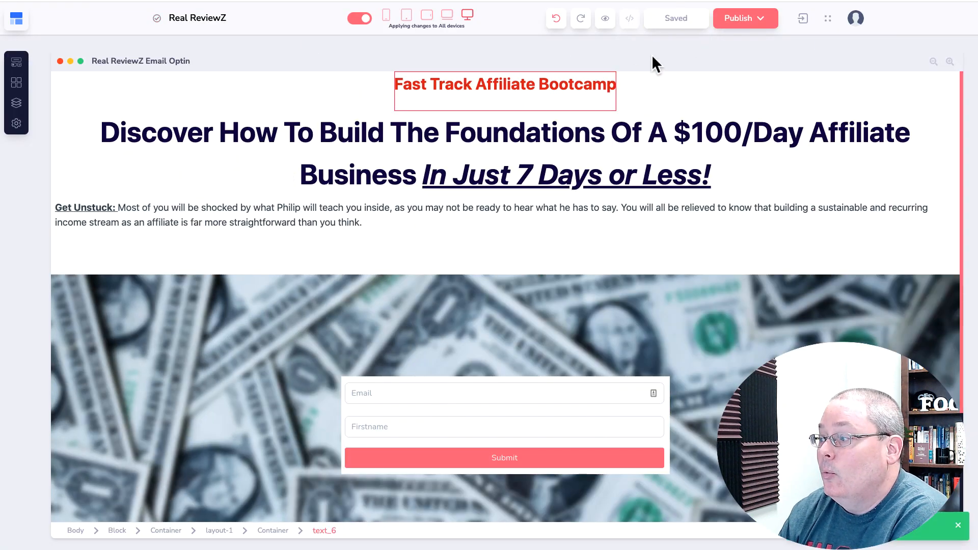
Open GrooveMail's Email Senders list and start a New Sender
left_click(28, 19)
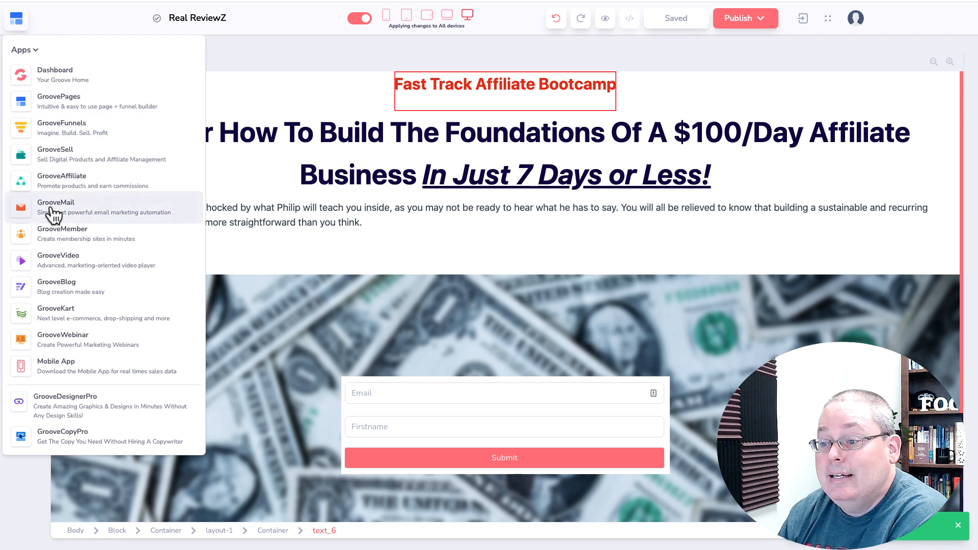
left_click(53, 214)
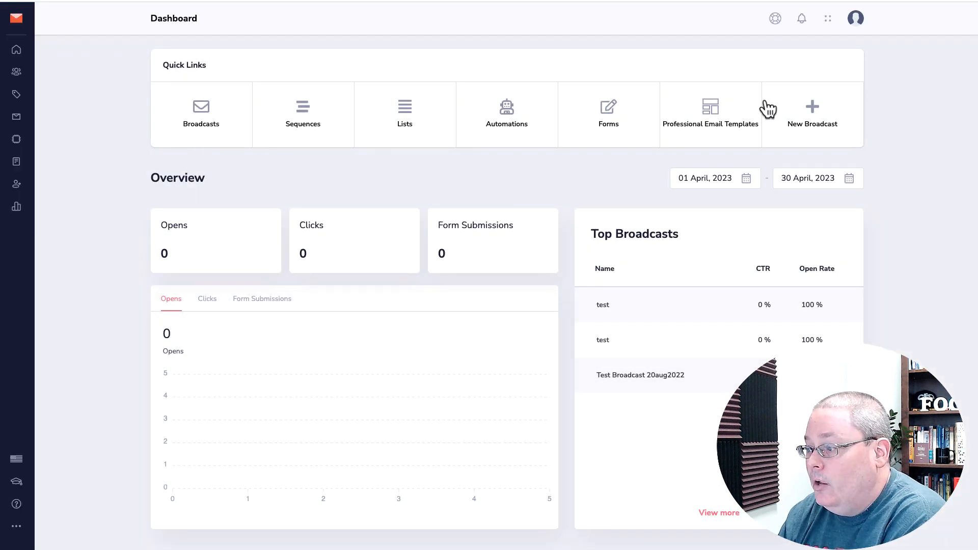
left_click(17, 185)
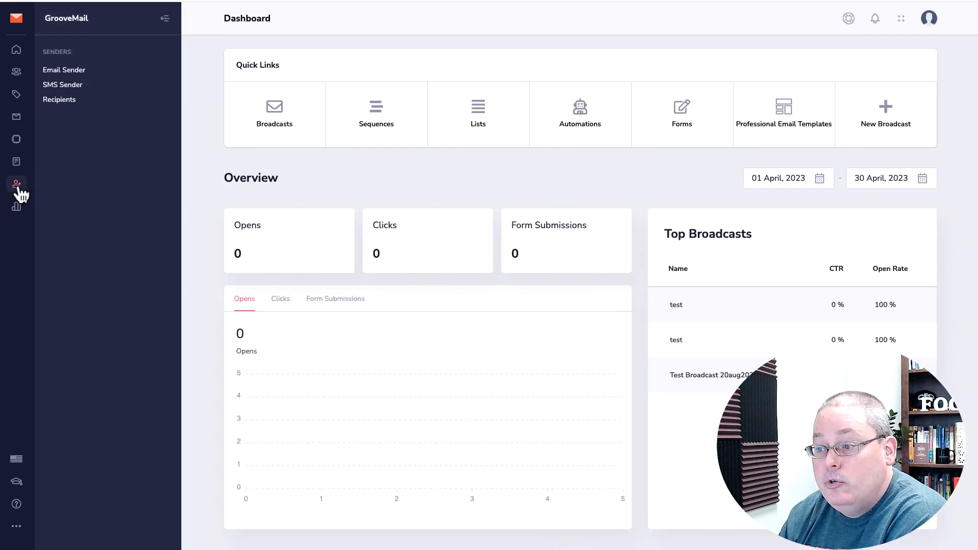
left_click(75, 79)
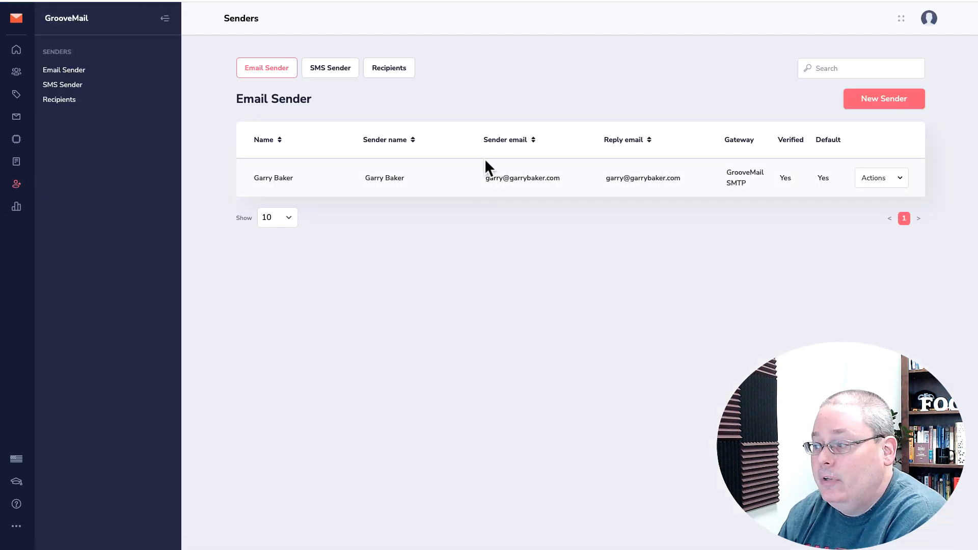
left_click(861, 99)
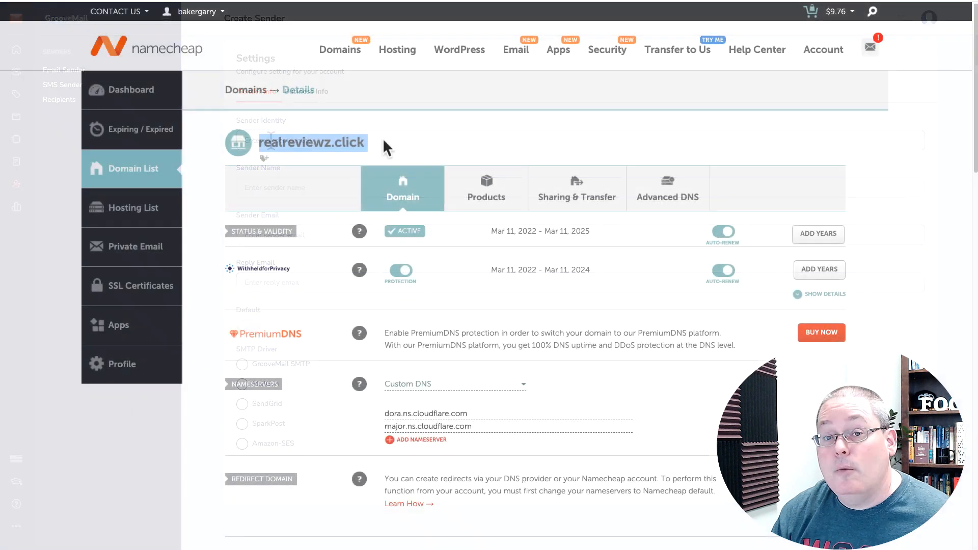
On Namecheap's domain overview, copy the realreviewz.click domain name
triple_click(483, 413)
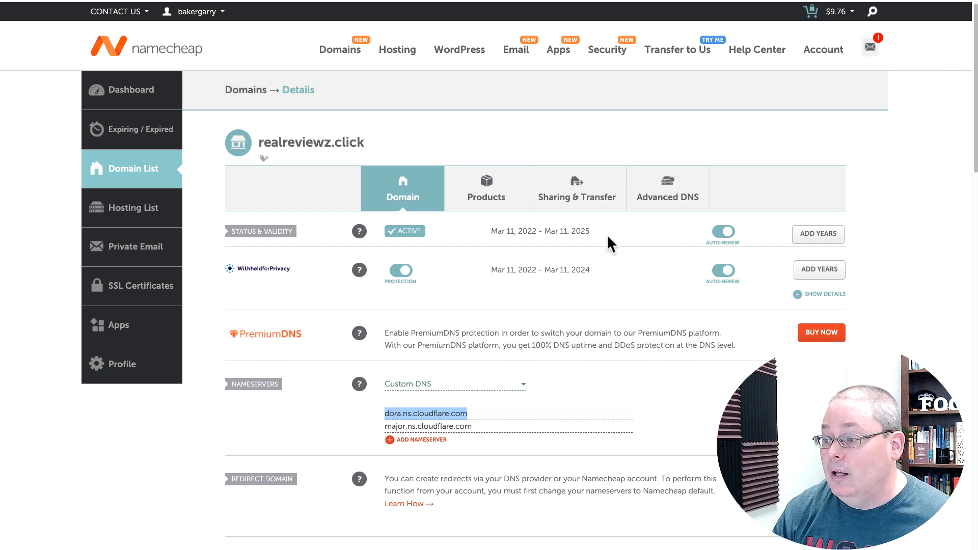
left_click(484, 191)
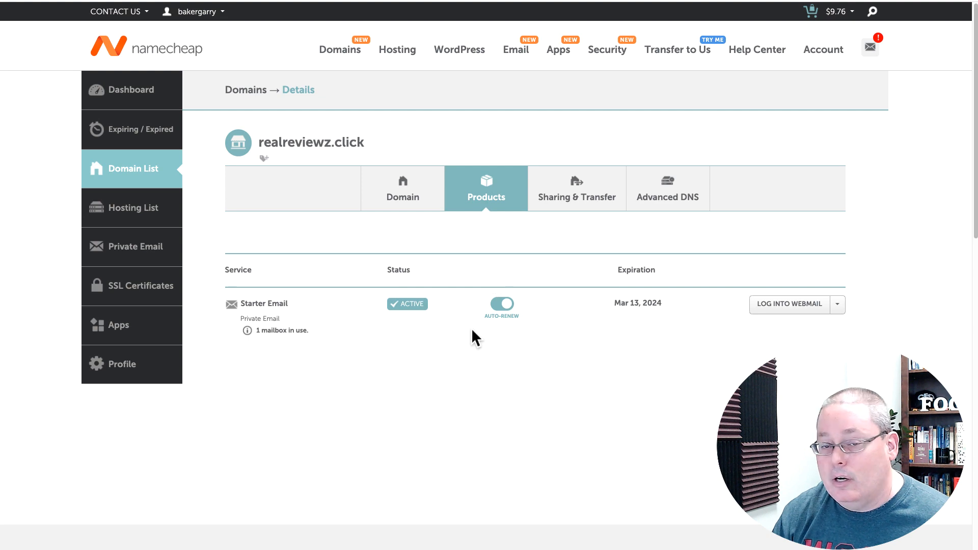
left_click(389, 204)
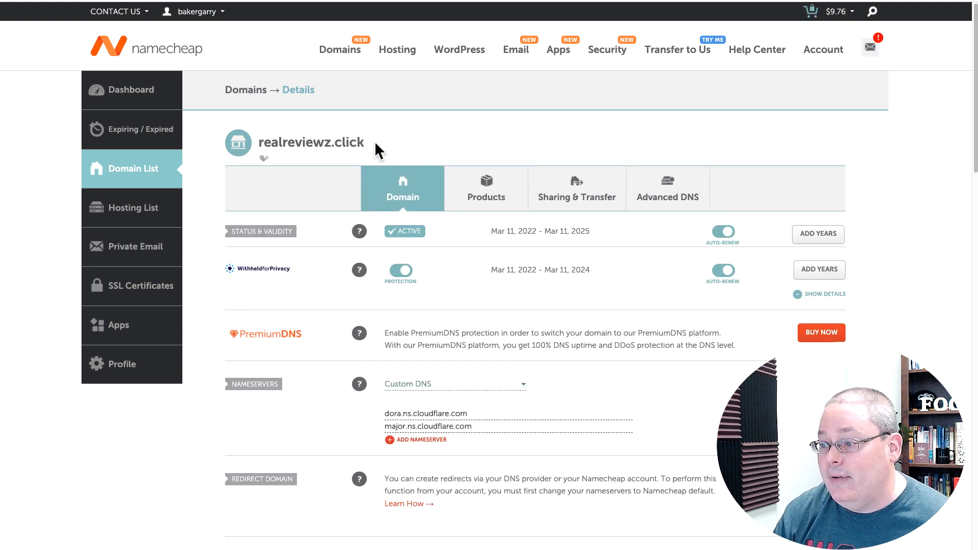
left_click_drag(375, 141, 257, 141)
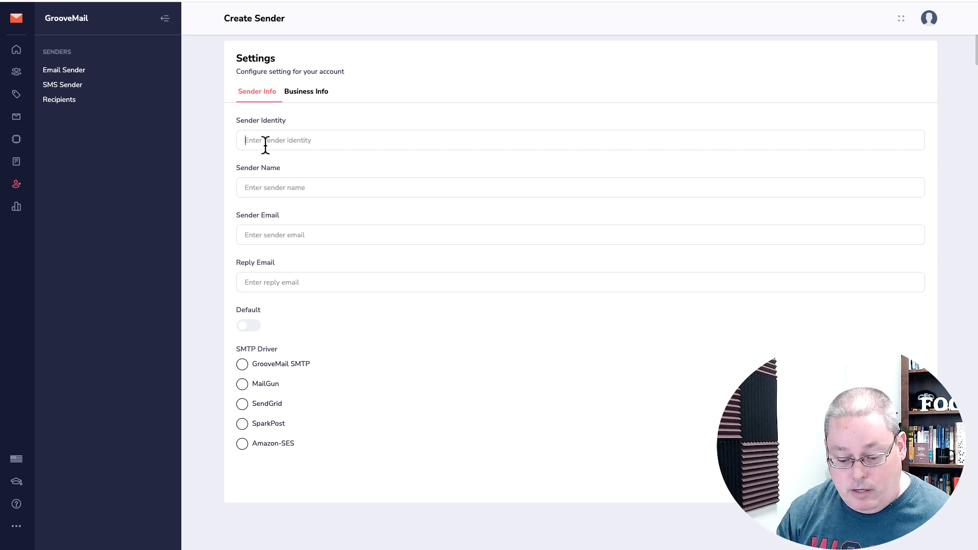
Paste realreviewz.click as the sender's Sender Identity and Sender Name
type("realreviewz.click")
left_click(258, 187)
type("realreviewz.click")
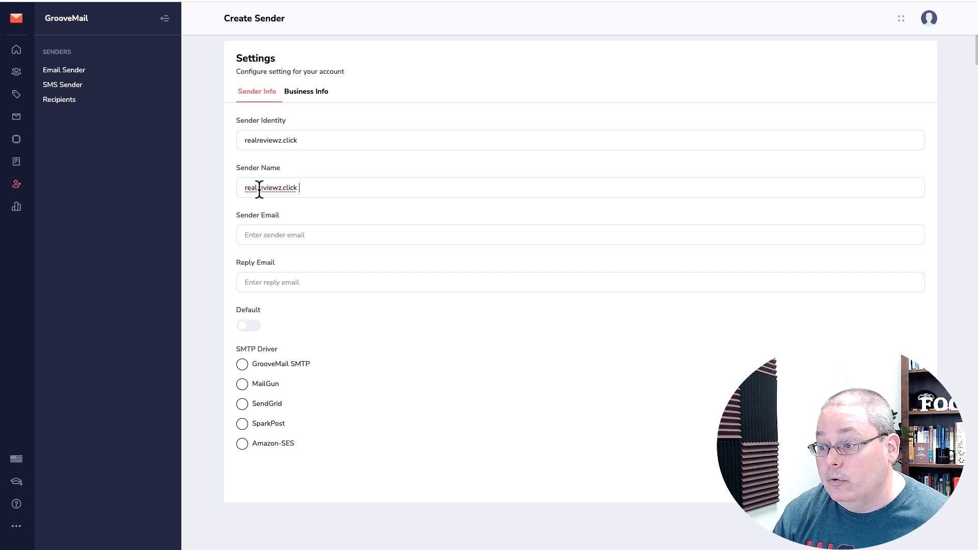
left_click(259, 236)
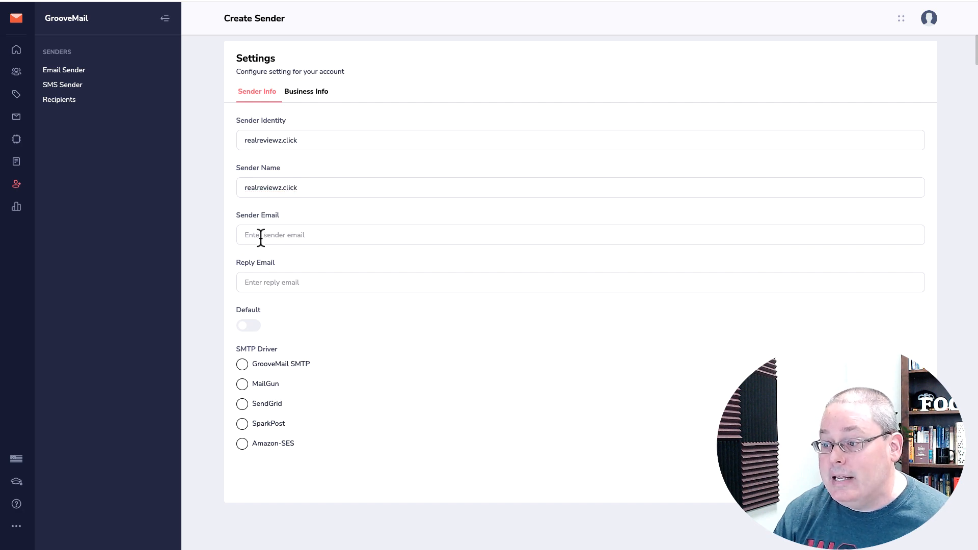
left_click(632, 0)
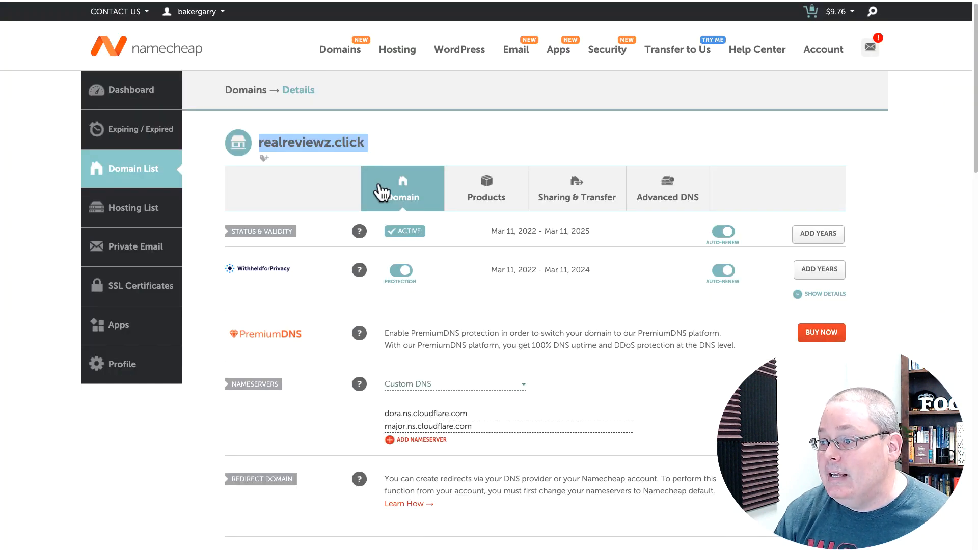
From the domain's Products tab, log into the Starter Email webmail for realreviewz.click
left_click(431, 139)
left_click(478, 192)
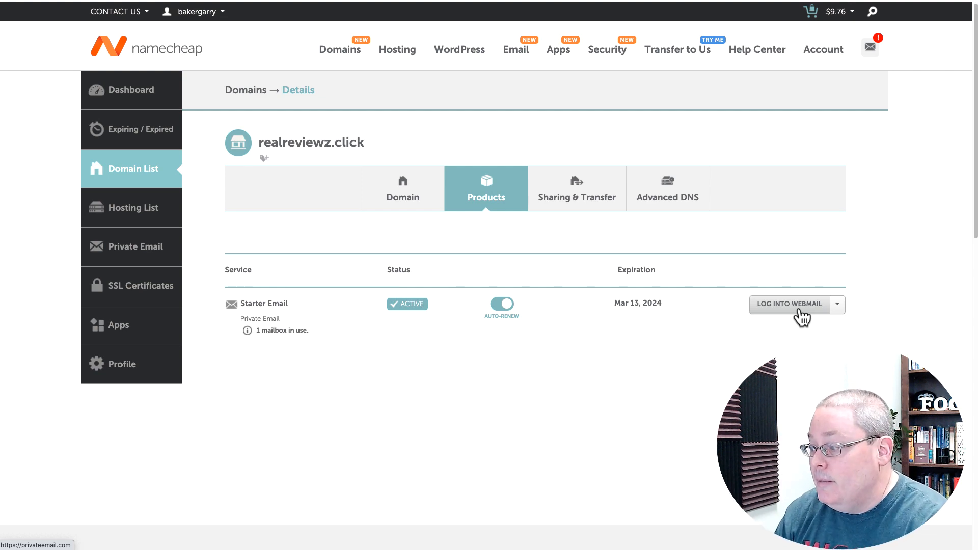
left_click(802, 312)
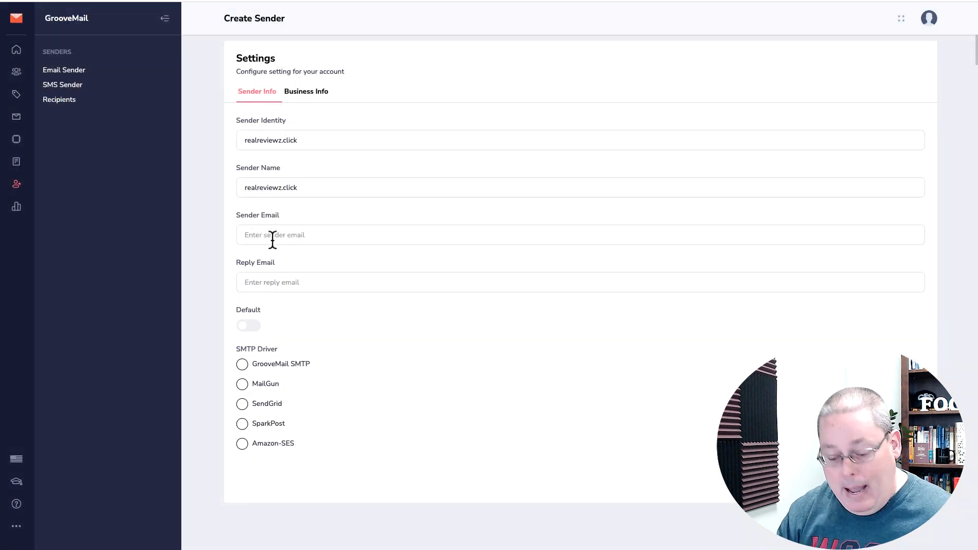
Enter the domain's mailbox address as the Sender Email
left_click(272, 240)
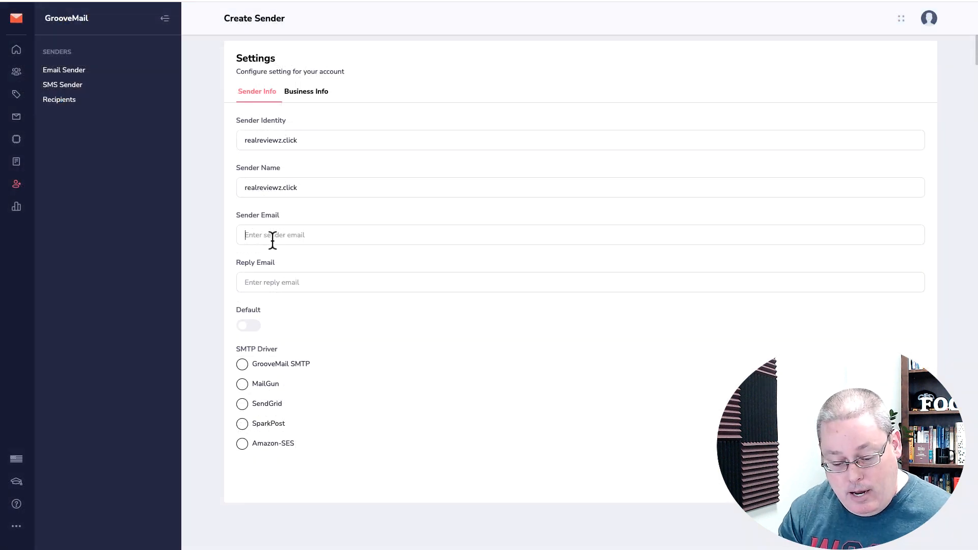
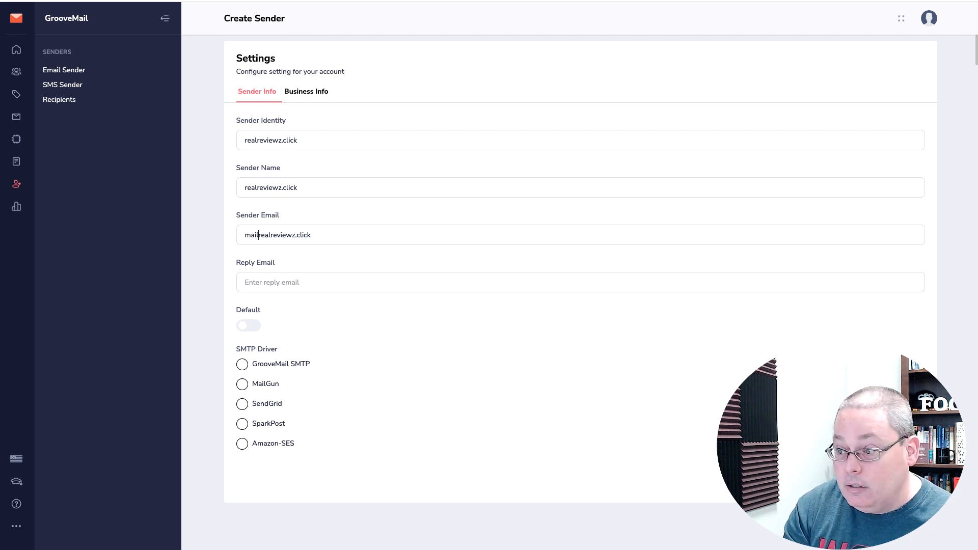
triple_click(315, 235)
key("ctrl+c")
Use the same mailbox address as Reply Email and choose GrooveMail SMTP
left_click(282, 282)
key("ctrl+v")
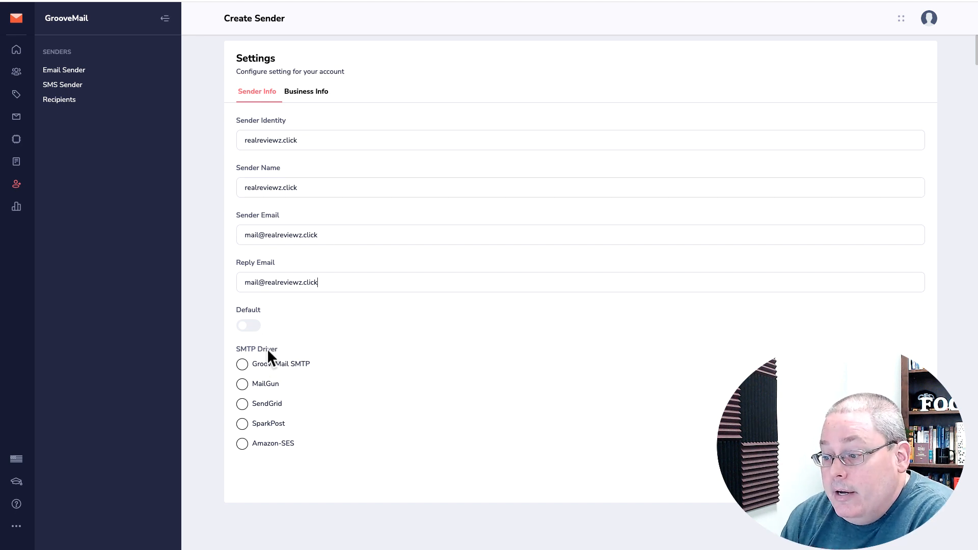
left_click(242, 365)
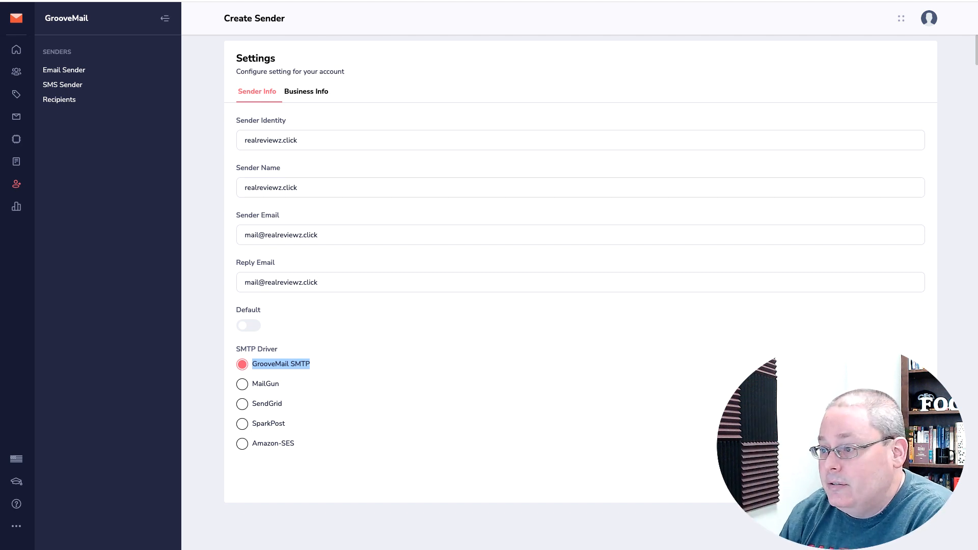
left_click(306, 95)
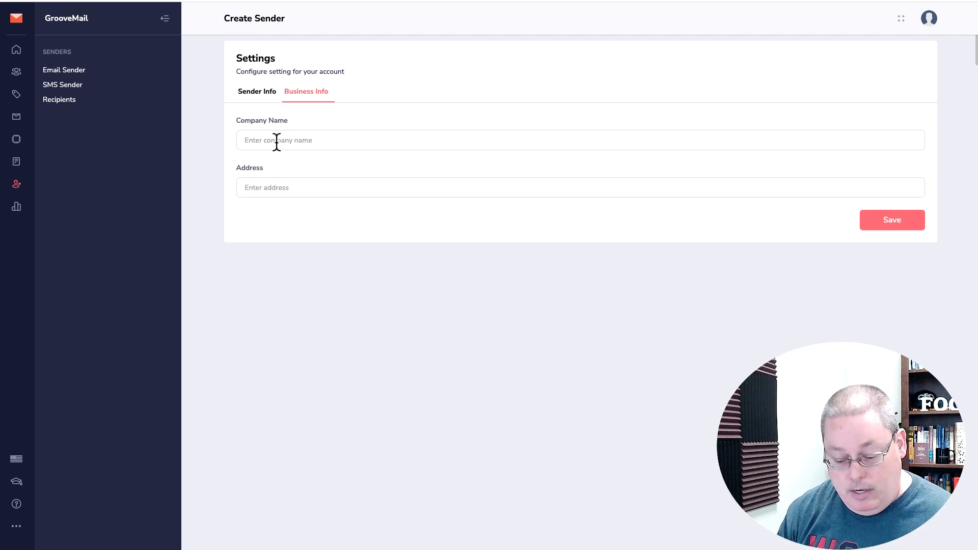
Fill Company Name with the mailbox address and Address with 123, then save the sender
left_click(276, 140)
key("ctrl+v")
left_click(266, 184)
type("12")
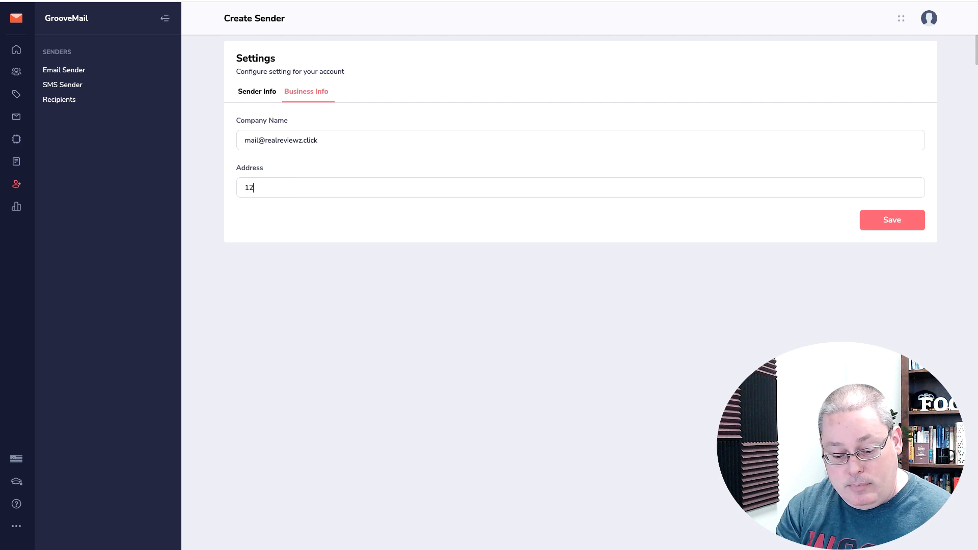
type("3 any street usa 12345")
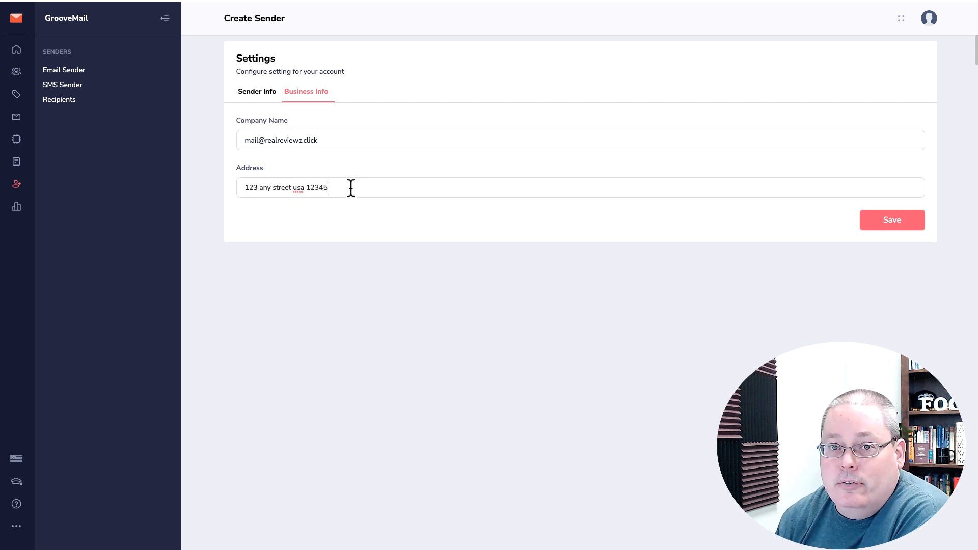
left_click_drag(351, 188, 245, 184)
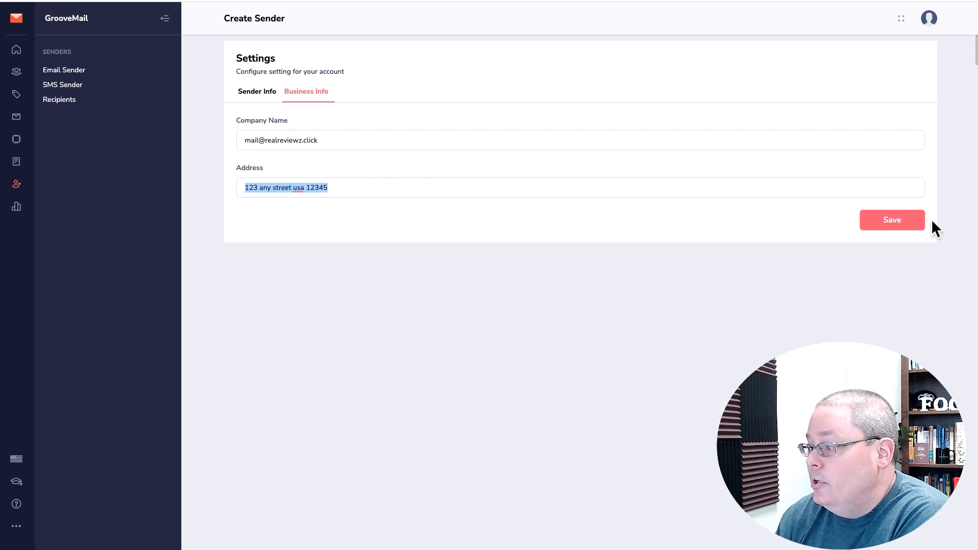
left_click(889, 222)
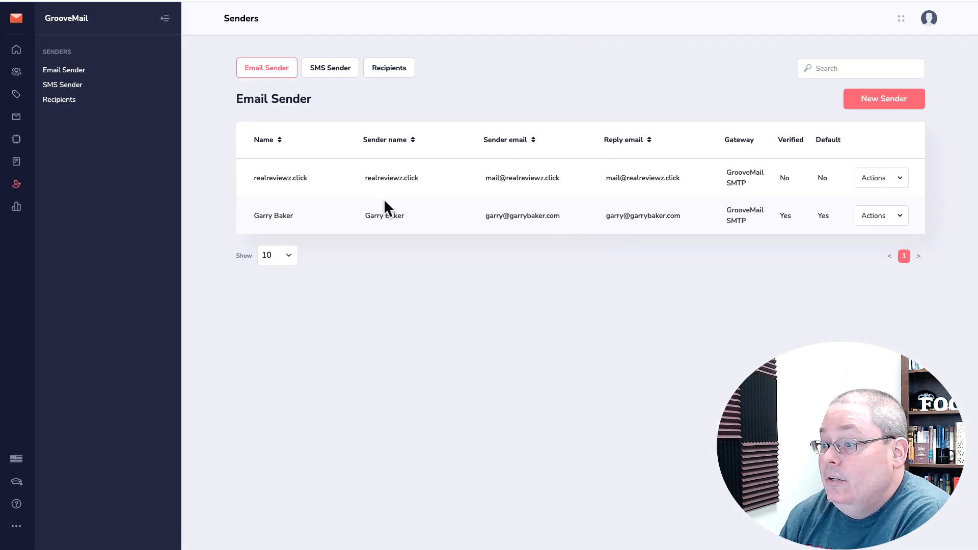
Confirm the new sender is unverified and resend its verification email
left_click_drag(253, 178, 708, 193)
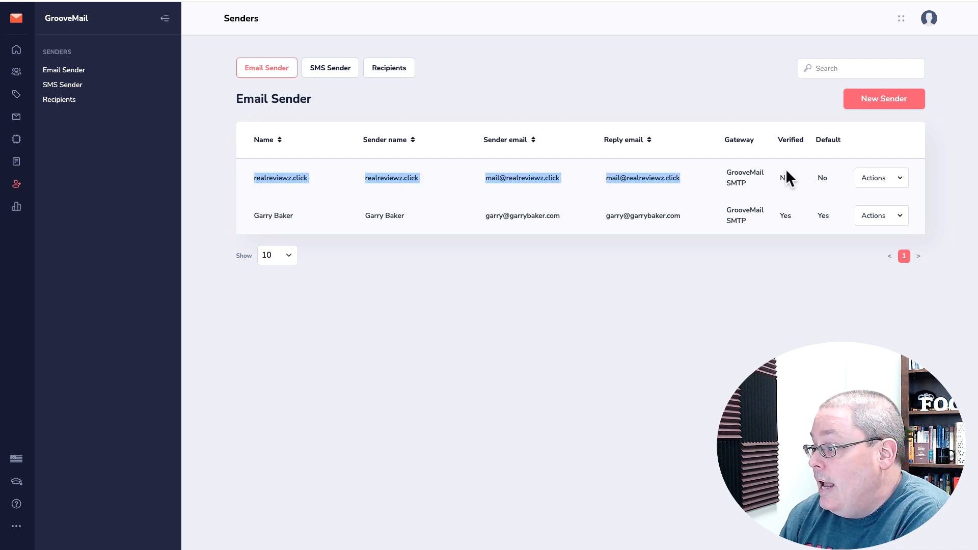
left_click_drag(790, 178, 776, 176)
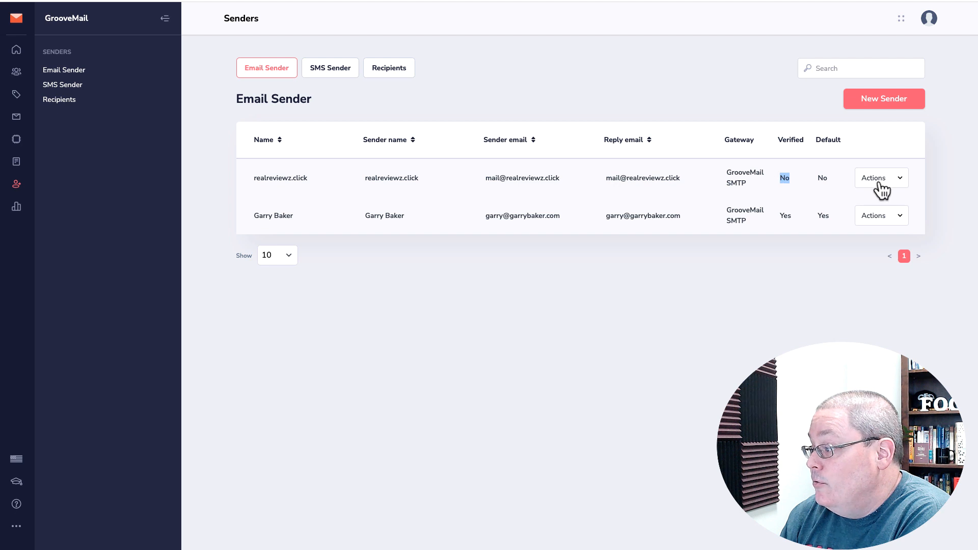
left_click(900, 182)
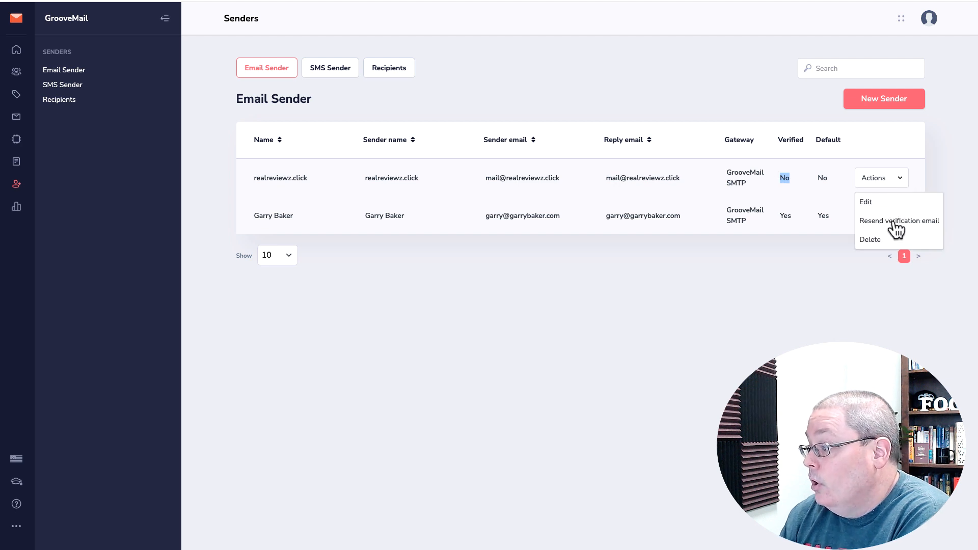
left_click(760, 273)
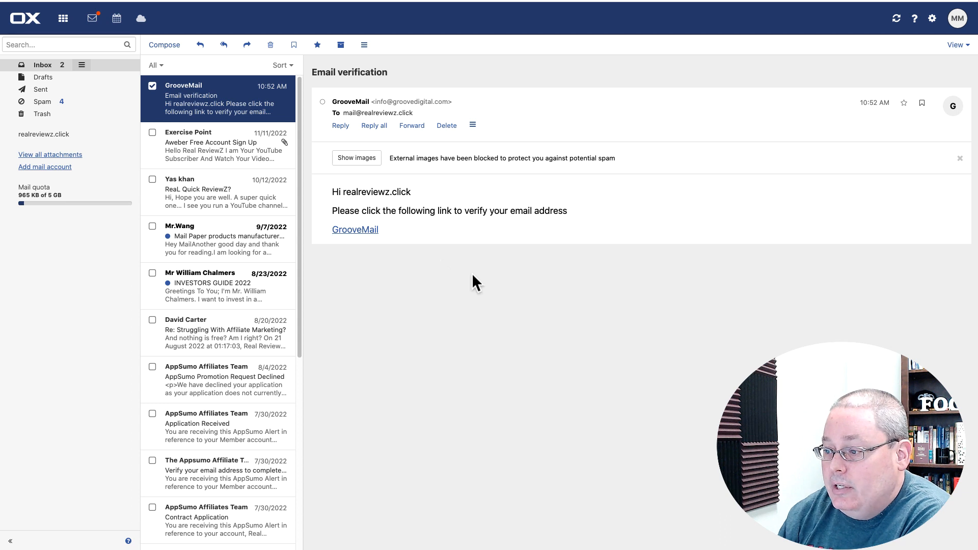
Follow the verification link in the email, then return to GrooveMail's Senders list
left_click(364, 229)
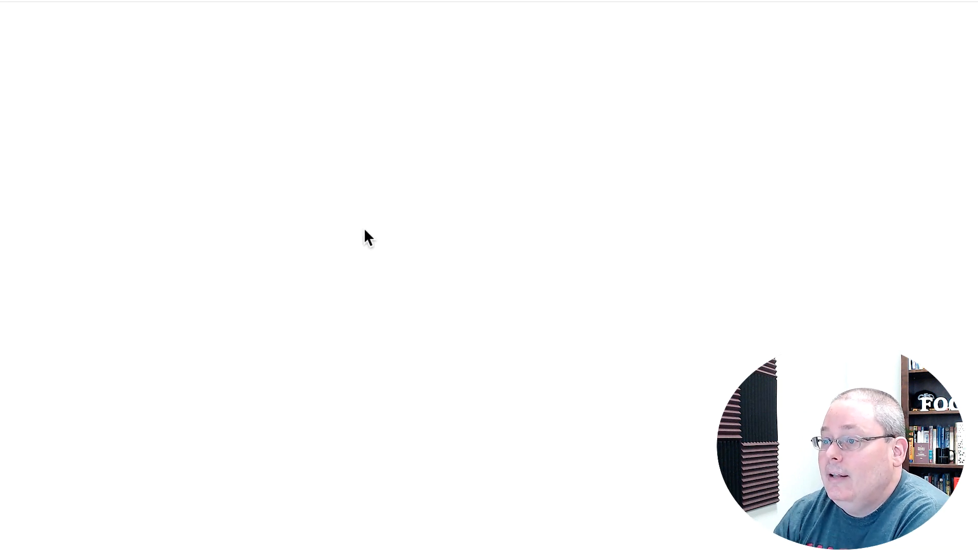
left_click_drag(530, 11, 449, 13)
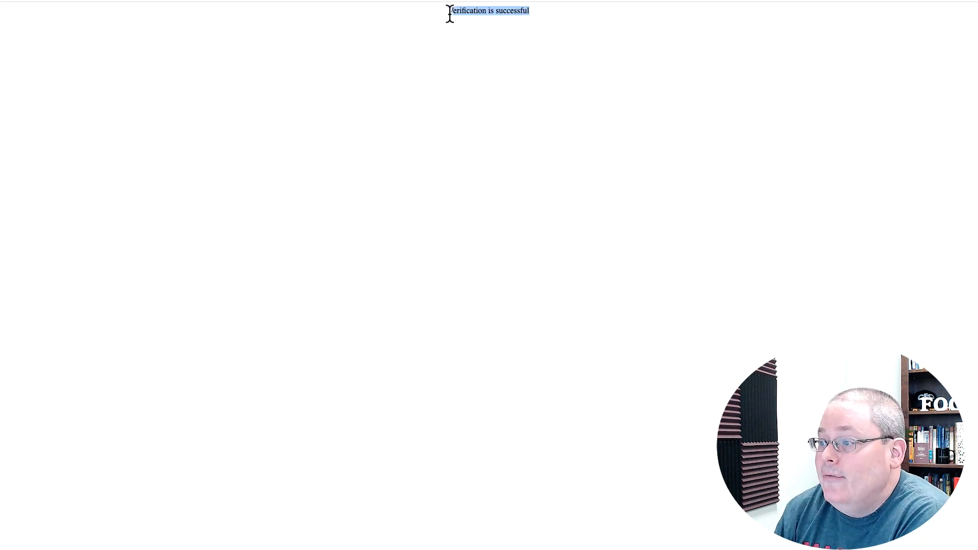
key("ctrl+Tab")
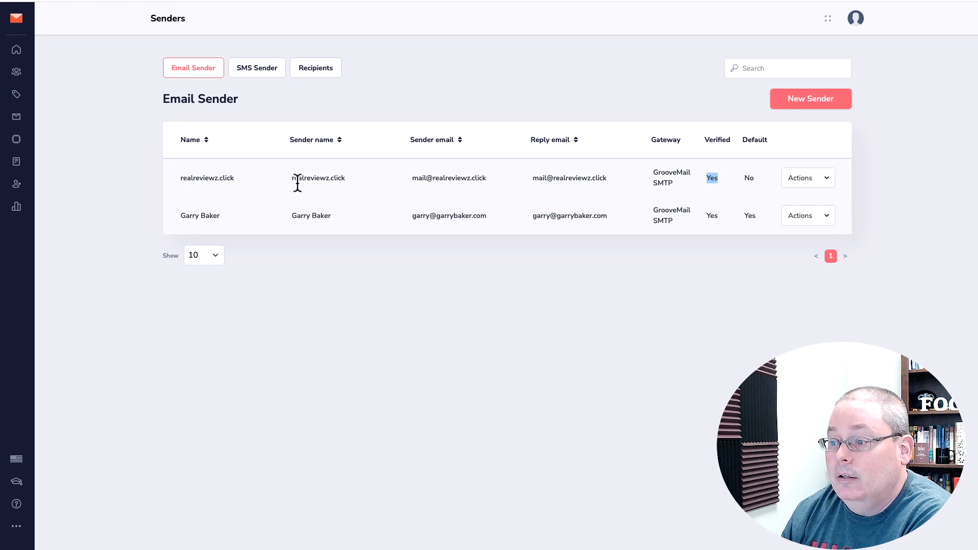
left_click(16, 51)
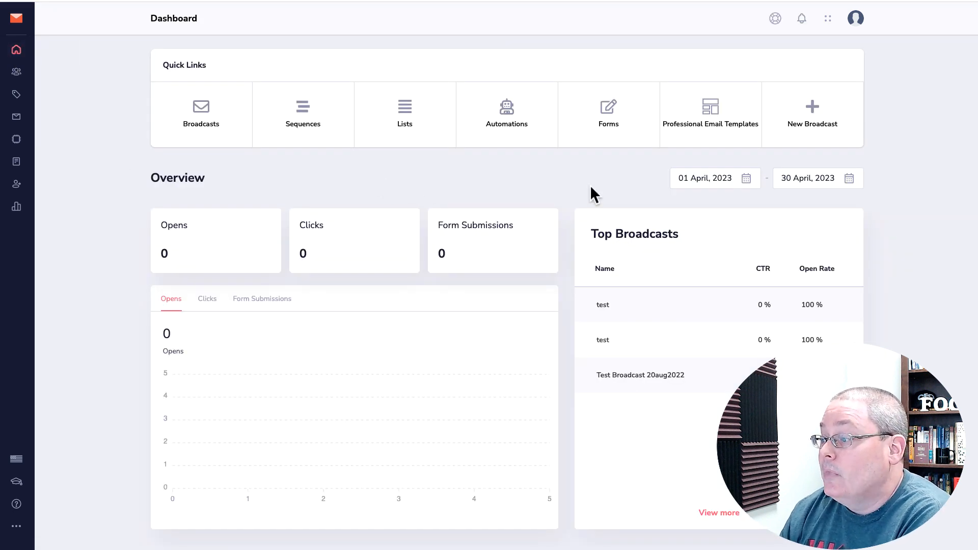
left_click(609, 113)
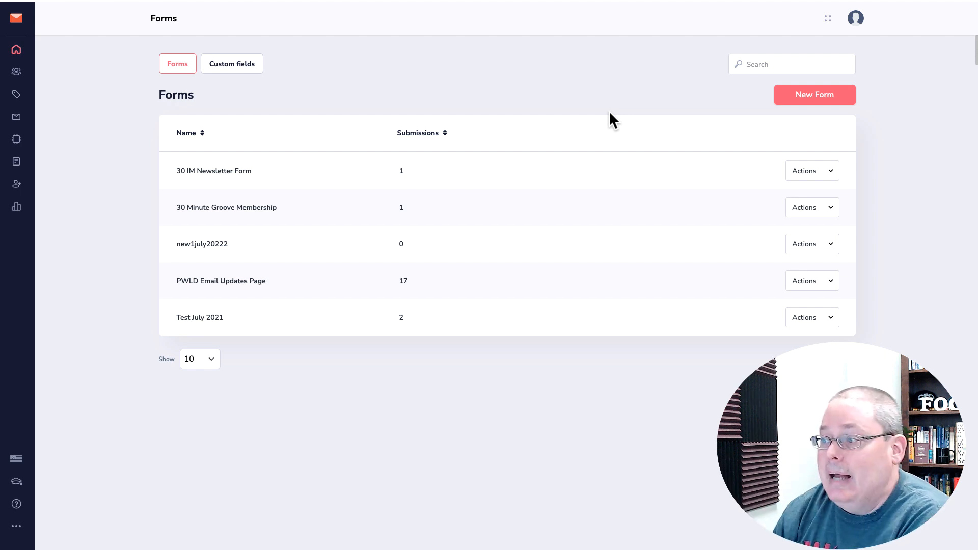
left_click(796, 96)
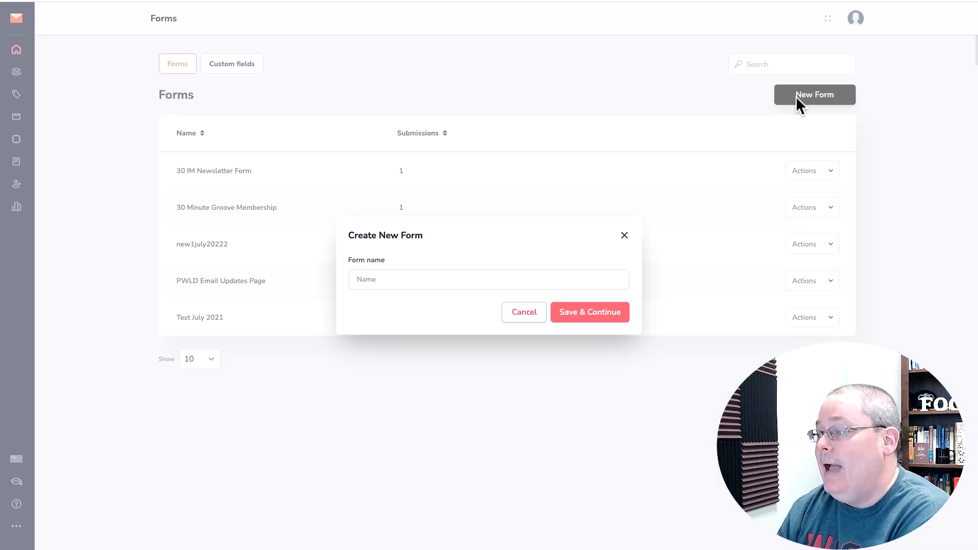
left_click(383, 283)
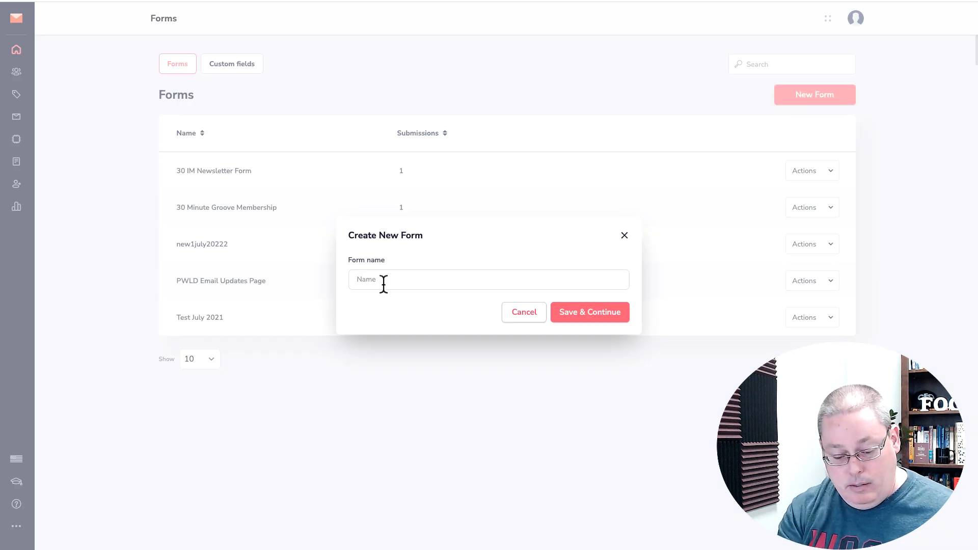
key("ctrl+v")
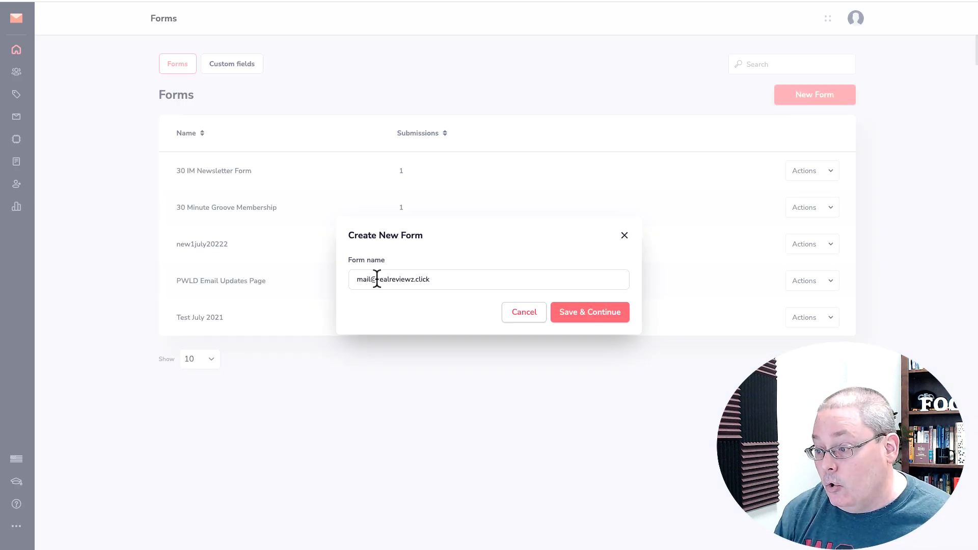
left_click(376, 279)
key("BackSpace")
key("BackSpace")
key("BackSpace")
key("BackSpace")
key("BackSpace")
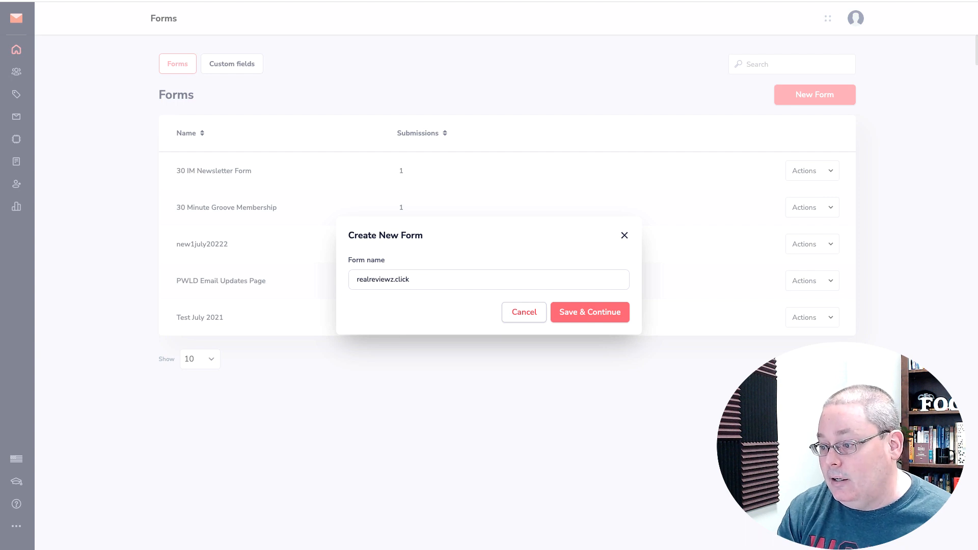
left_click(573, 313)
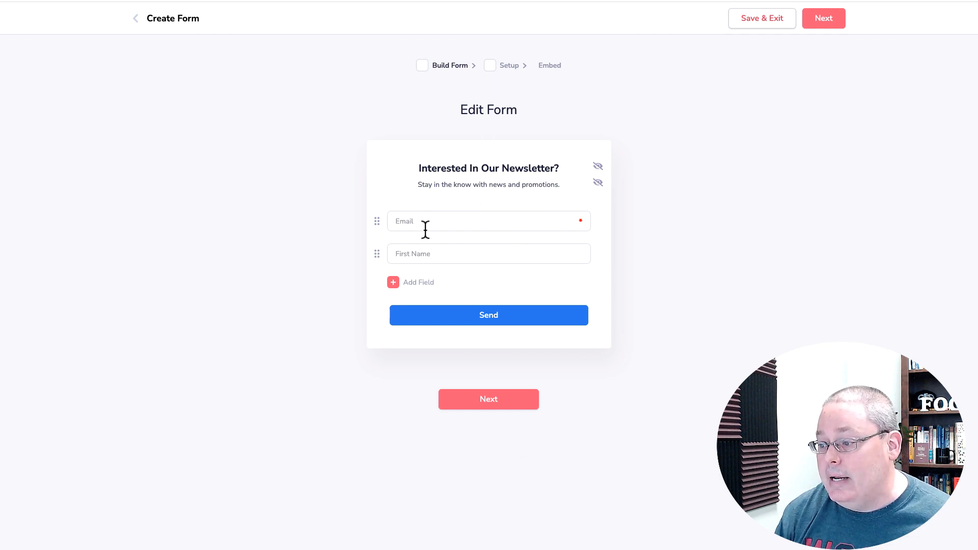
left_click_drag(376, 254, 374, 216)
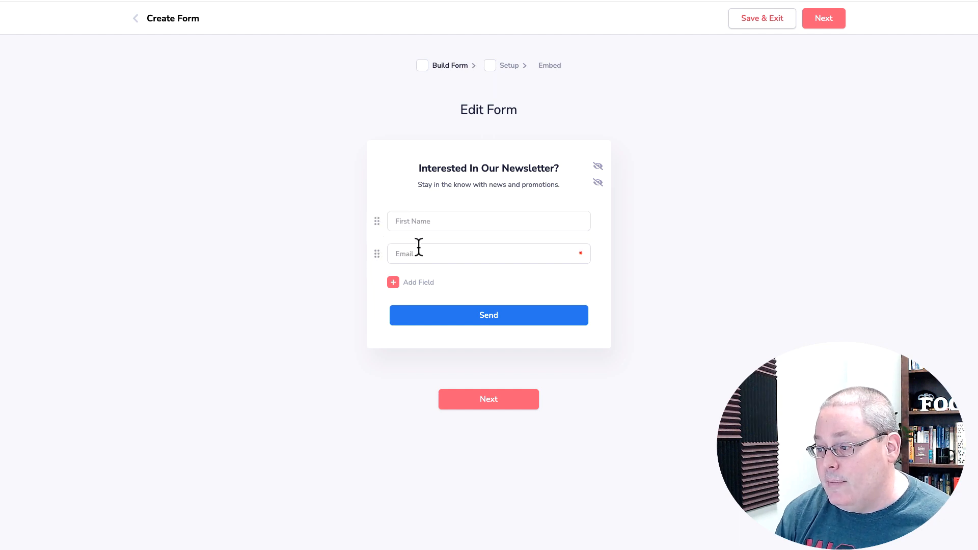
left_click(472, 404)
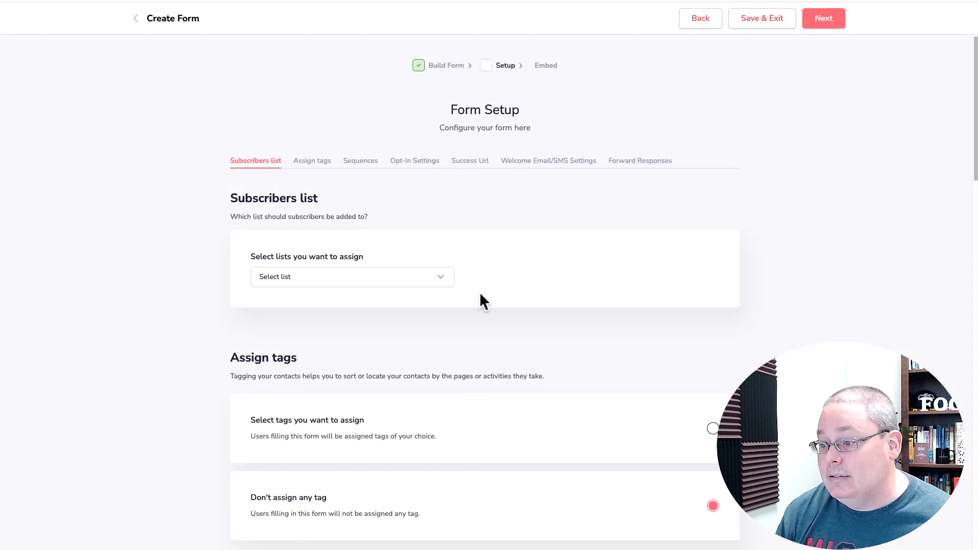
Review the subscriber list choices and attempt Save & Exit from the form setup
left_click(444, 278)
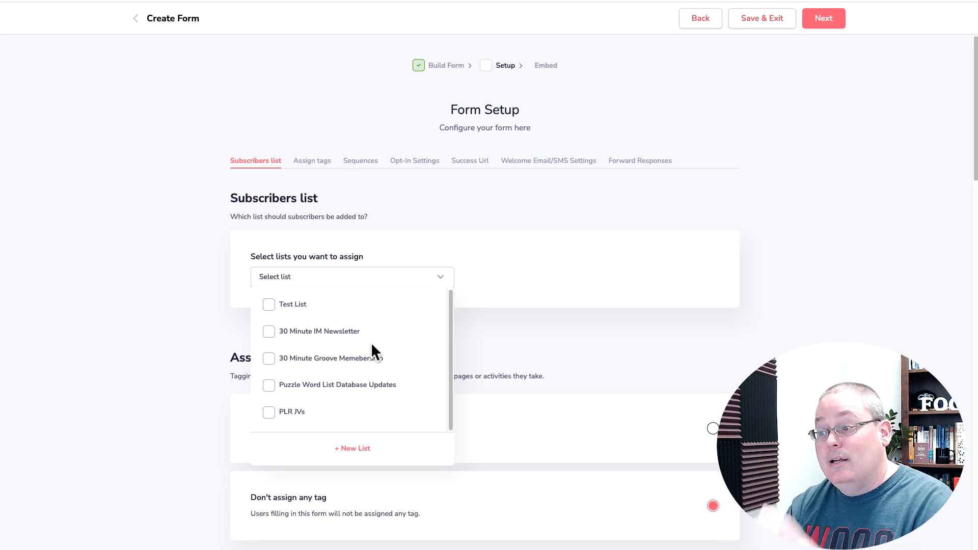
left_click(788, 134)
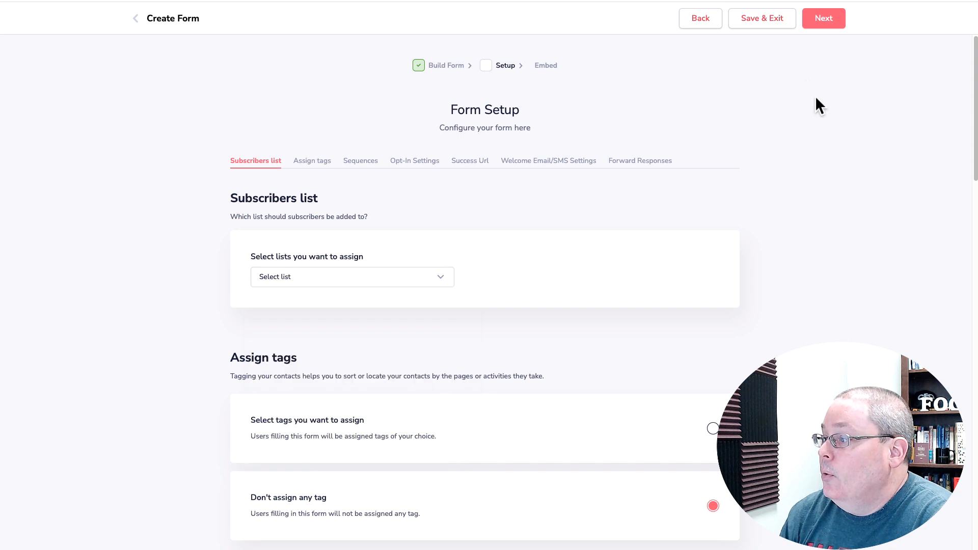
left_click(753, 21)
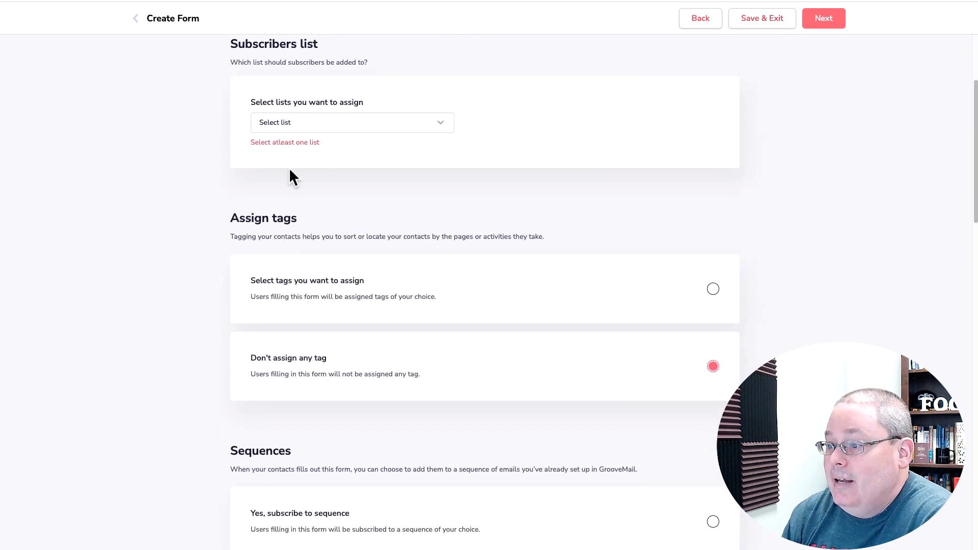
left_click(704, 22)
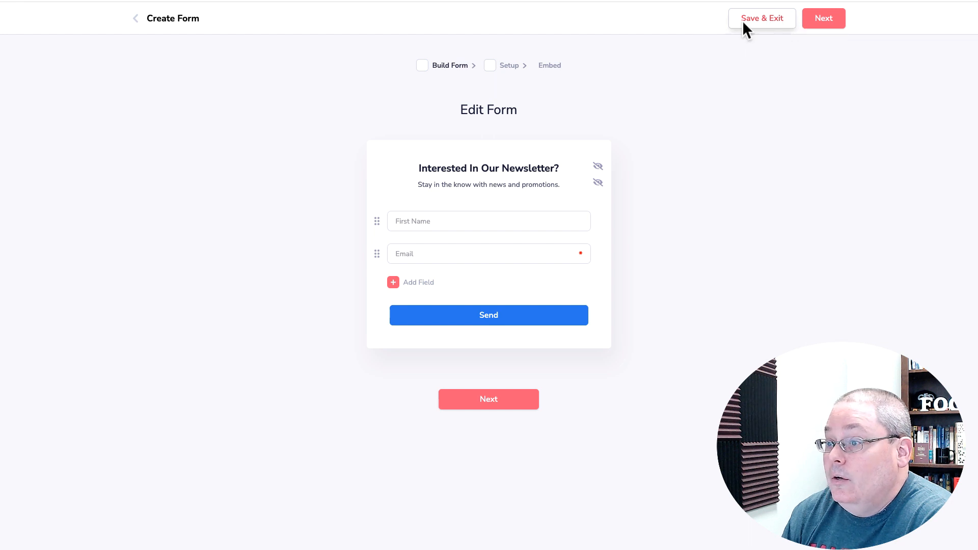
Return through the Forms list to the Dashboard and open the Lists page
left_click(136, 19)
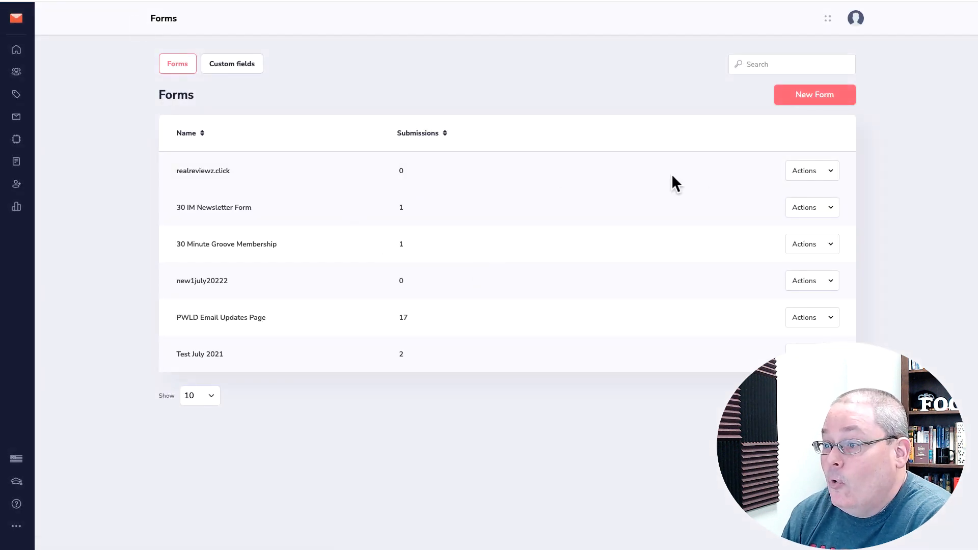
left_click(17, 49)
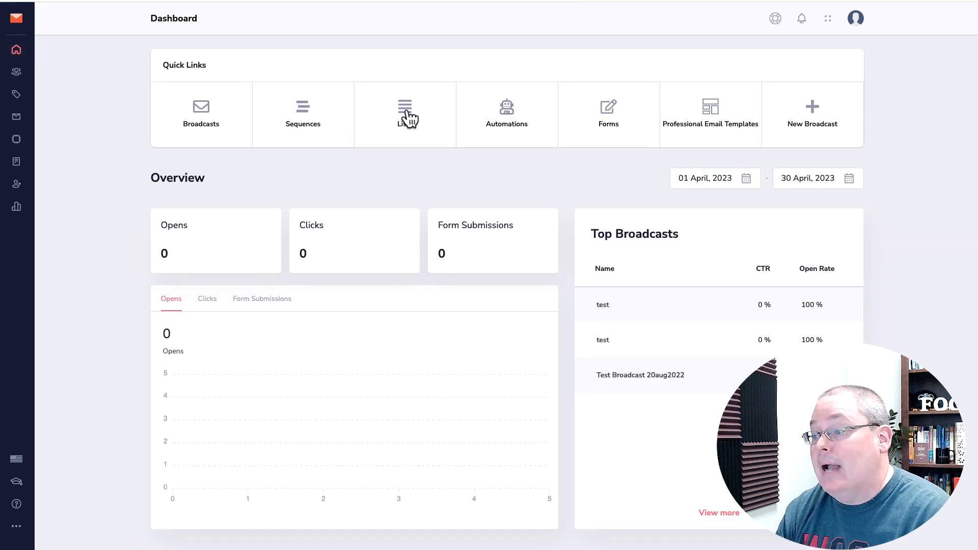
left_click(406, 114)
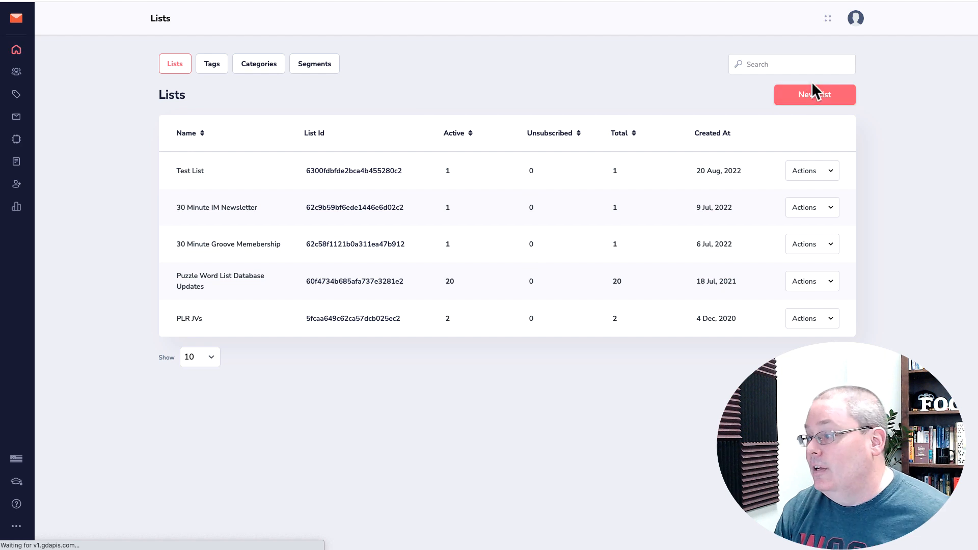
Create a subscriber list named realreviewz.click, then return to the Dashboard
left_click(813, 93)
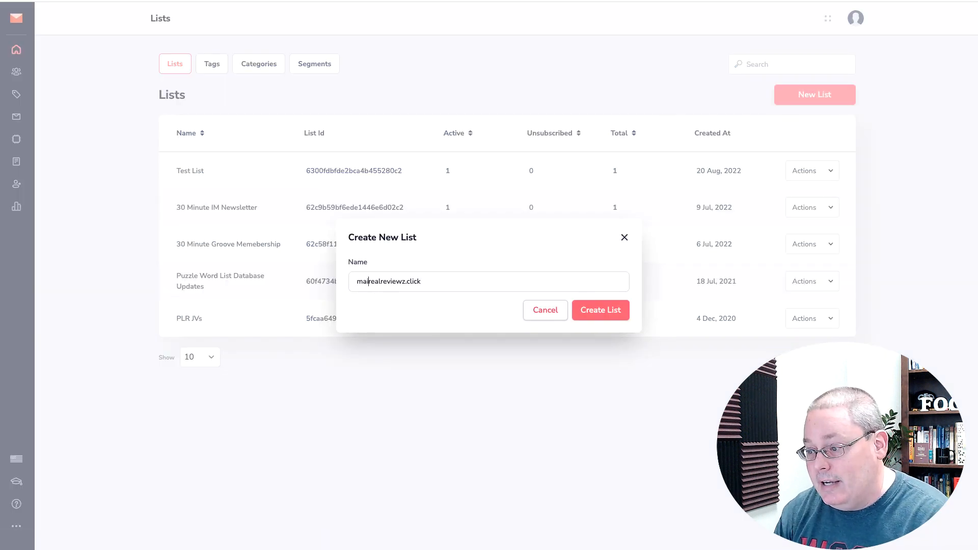
left_click(615, 313)
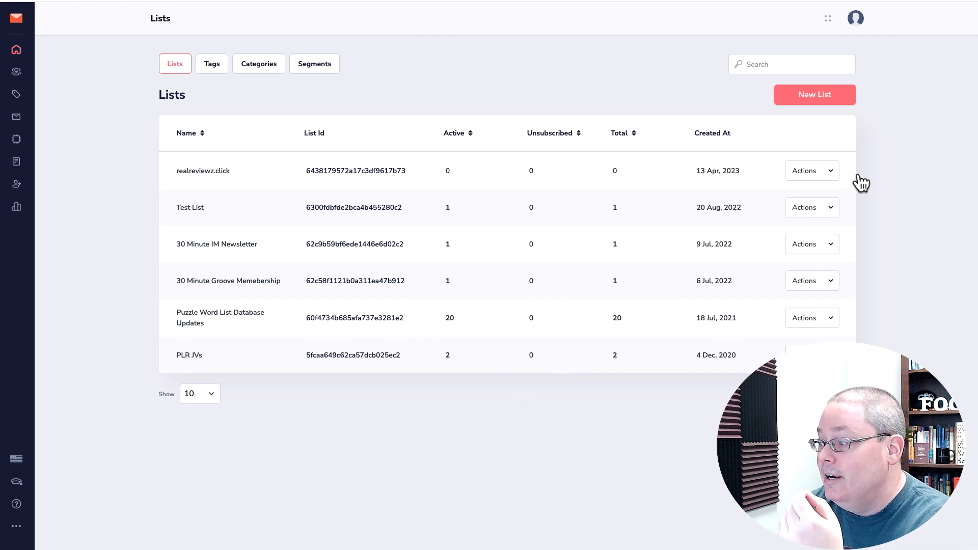
left_click(830, 174)
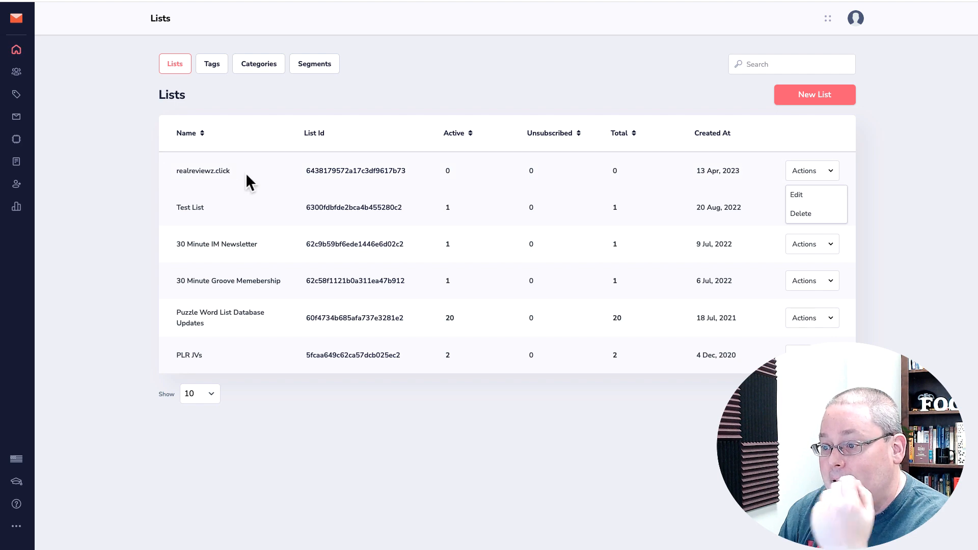
left_click_drag(245, 173, 175, 169)
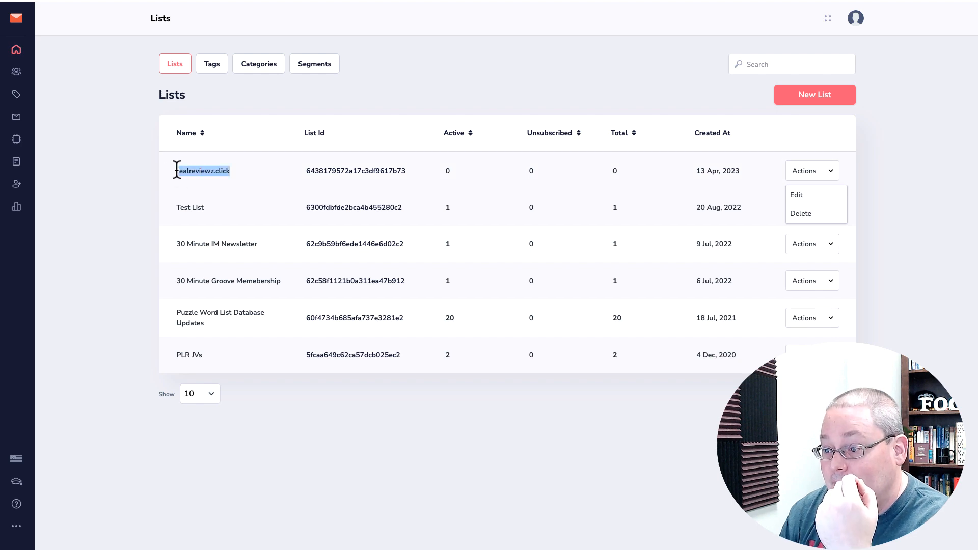
left_click(21, 56)
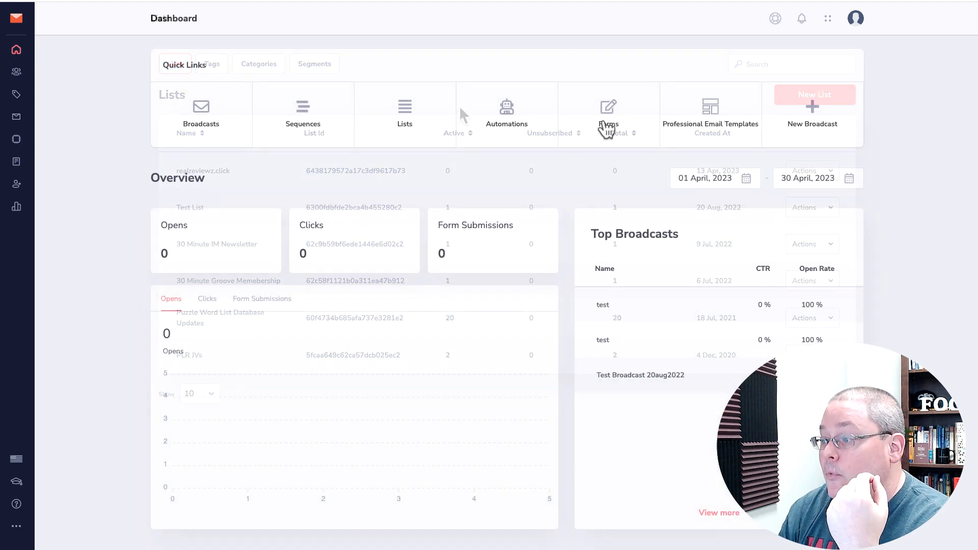
Open the realreviewz.click form for editing from the Forms page
left_click(609, 121)
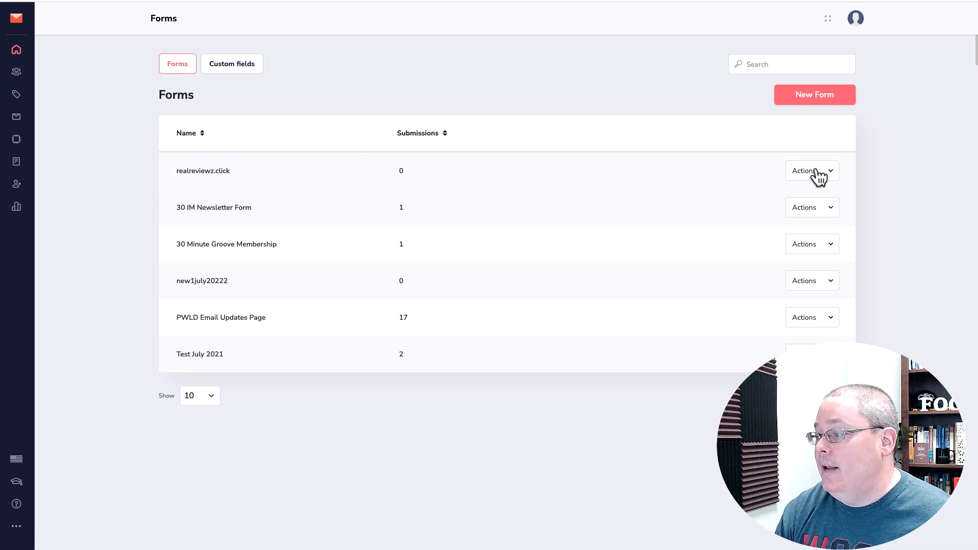
left_click(814, 172)
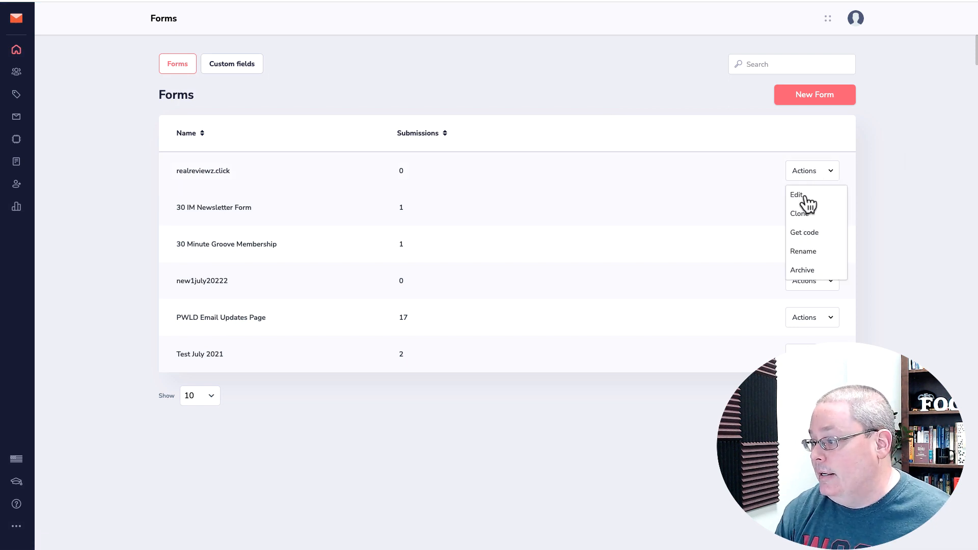
left_click(804, 195)
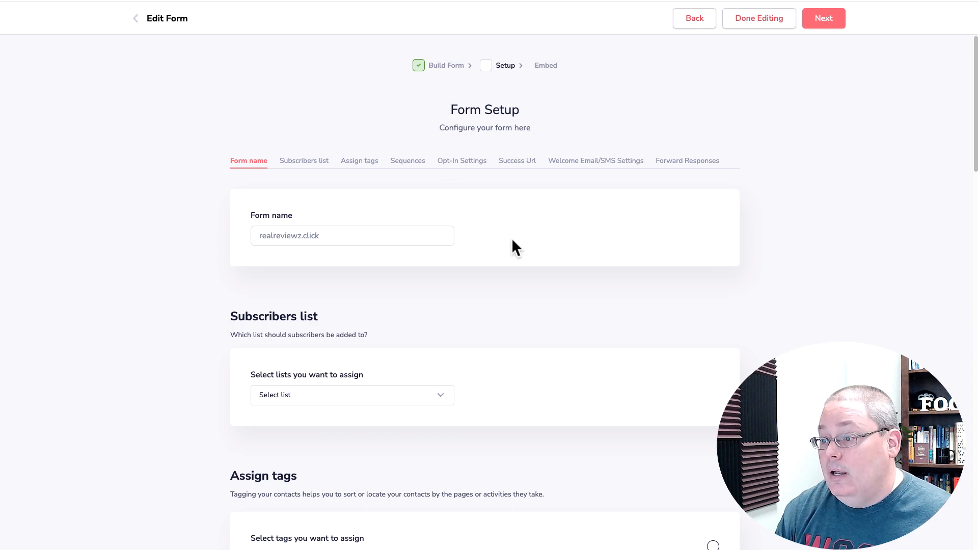
scroll(530, 254, "down", 13)
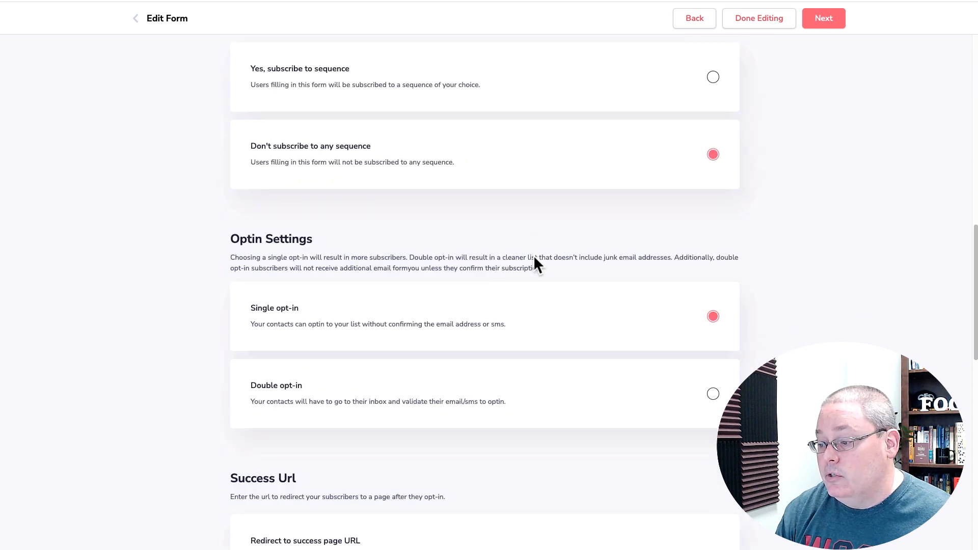
scroll(535, 258, "down", 12)
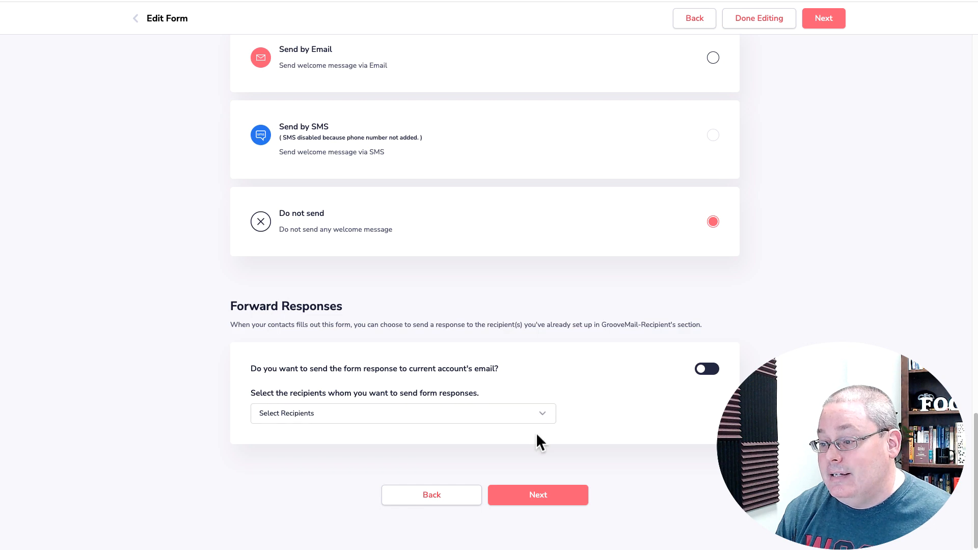
scroll(538, 410, "up", 20)
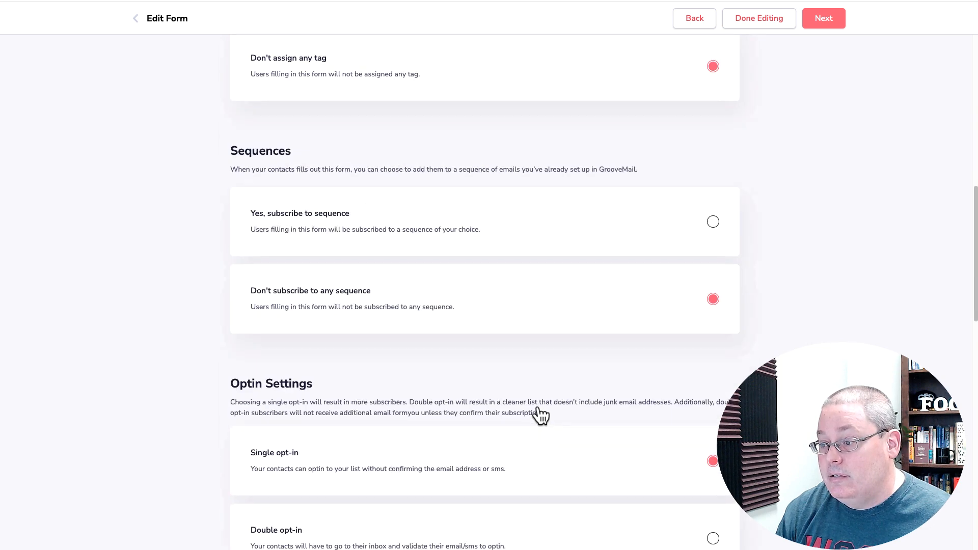
Assign the Realreviewz.Click subscriber list to the form
left_click(309, 162)
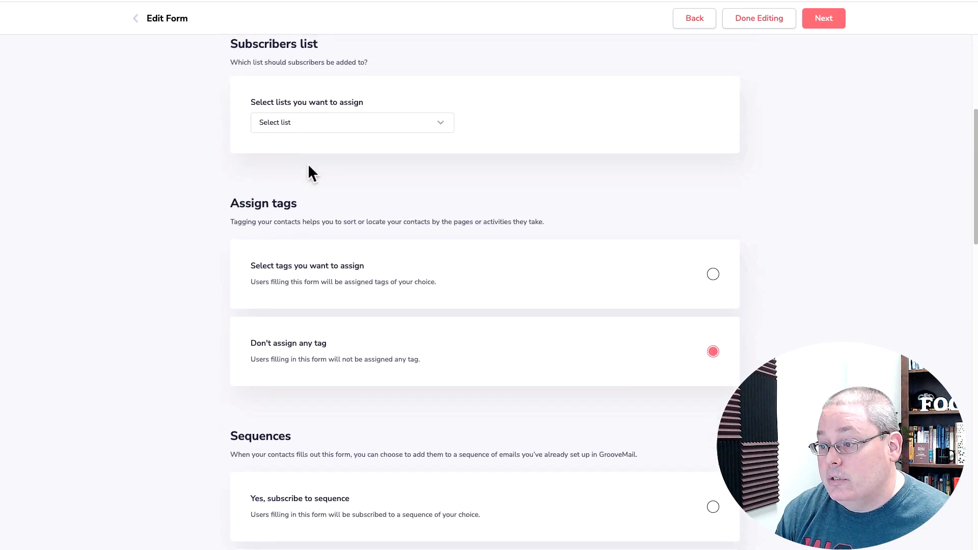
left_click(442, 131)
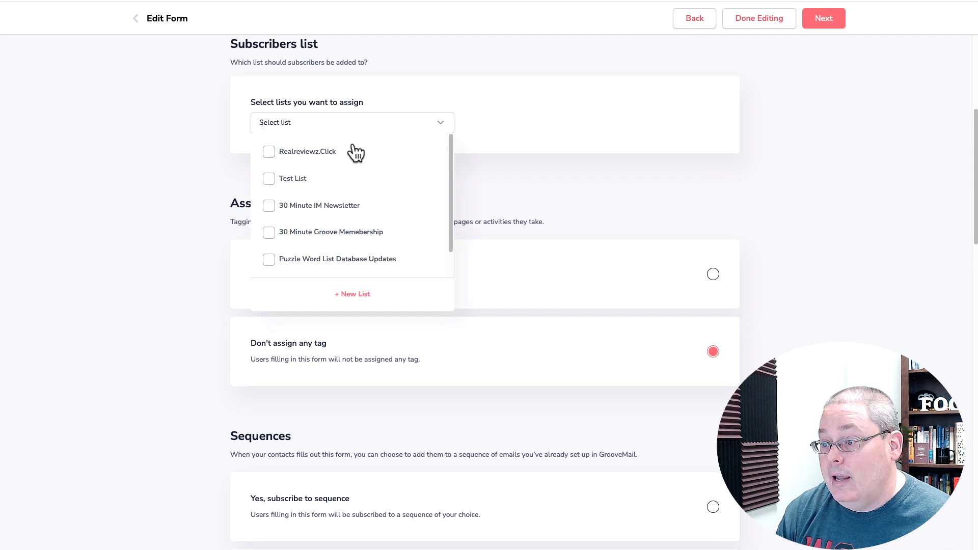
left_click(291, 154)
left_click(501, 235)
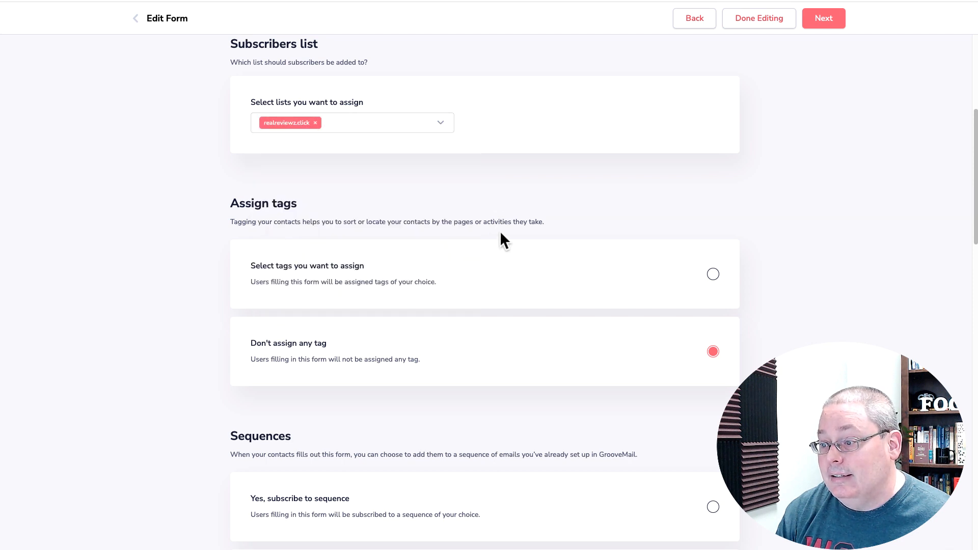
scroll(457, 224, "down", 2)
scroll(455, 261, "down", 8)
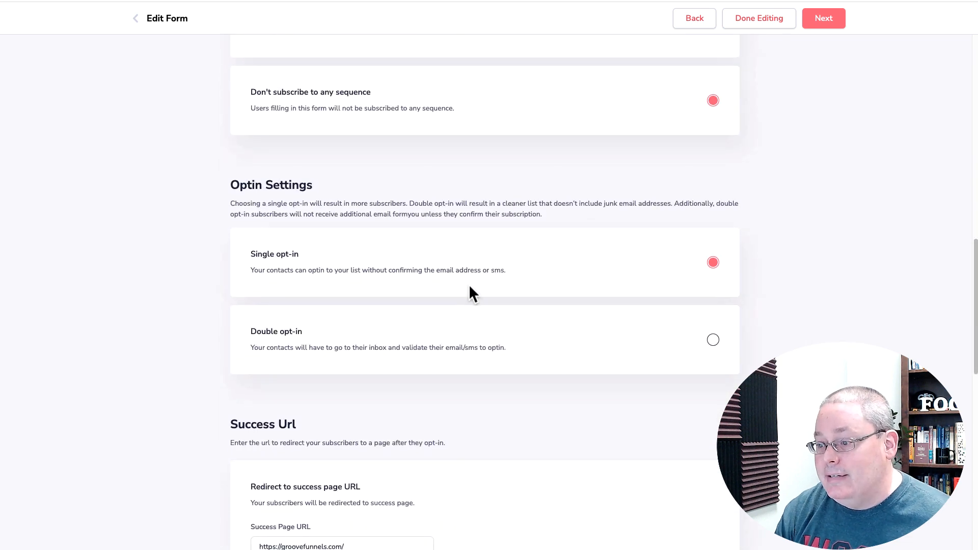
scroll(469, 286, "down", 1)
scroll(469, 287, "down", 4)
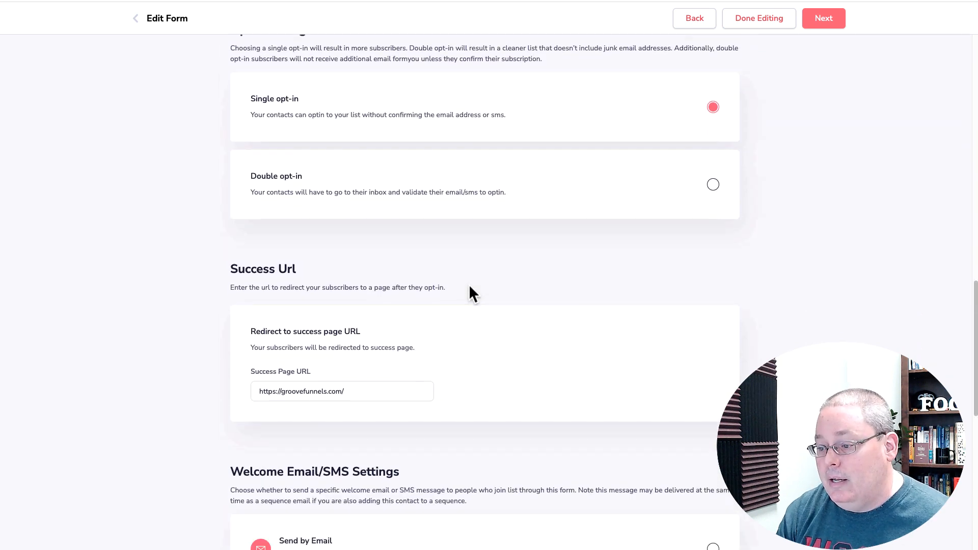
scroll(469, 287, "down", 1)
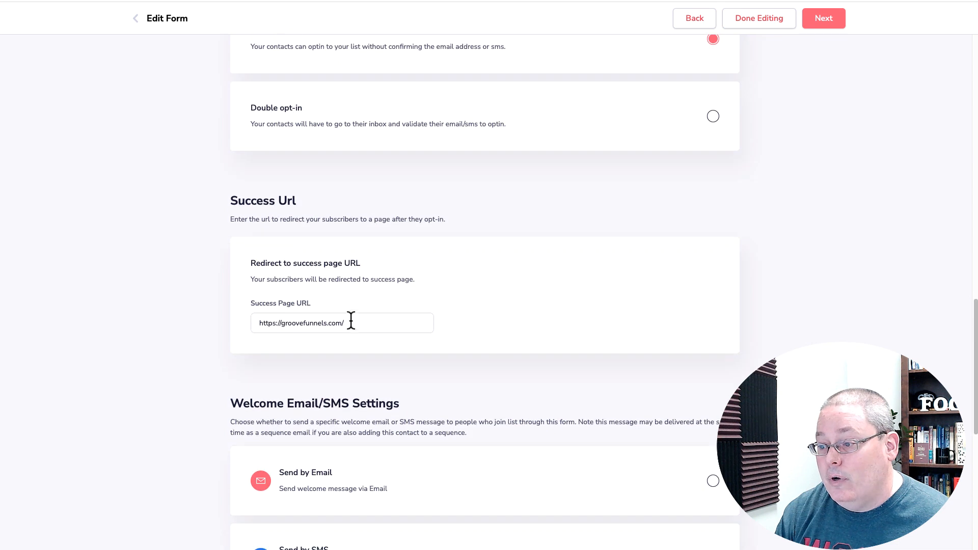
left_click_drag(247, 262, 392, 263)
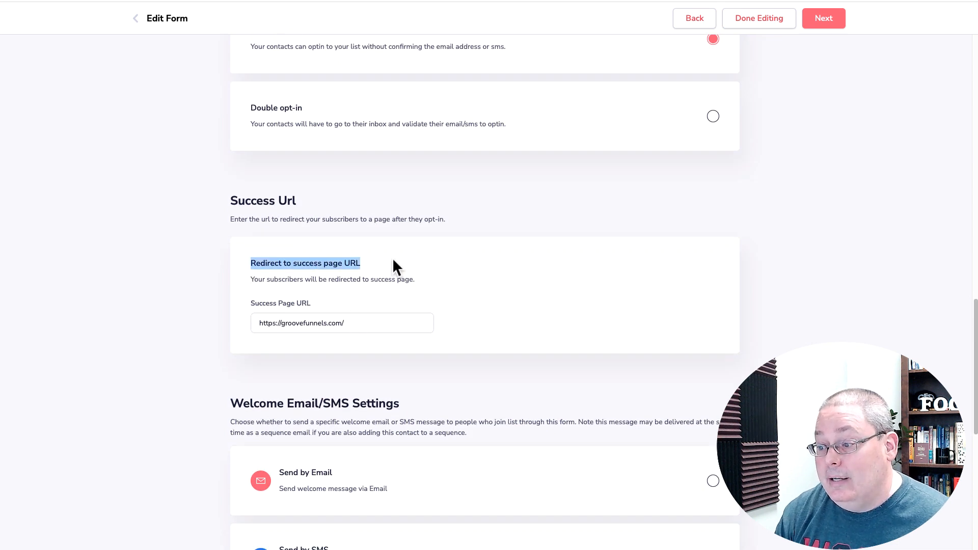
scroll(432, 284, "down", 1)
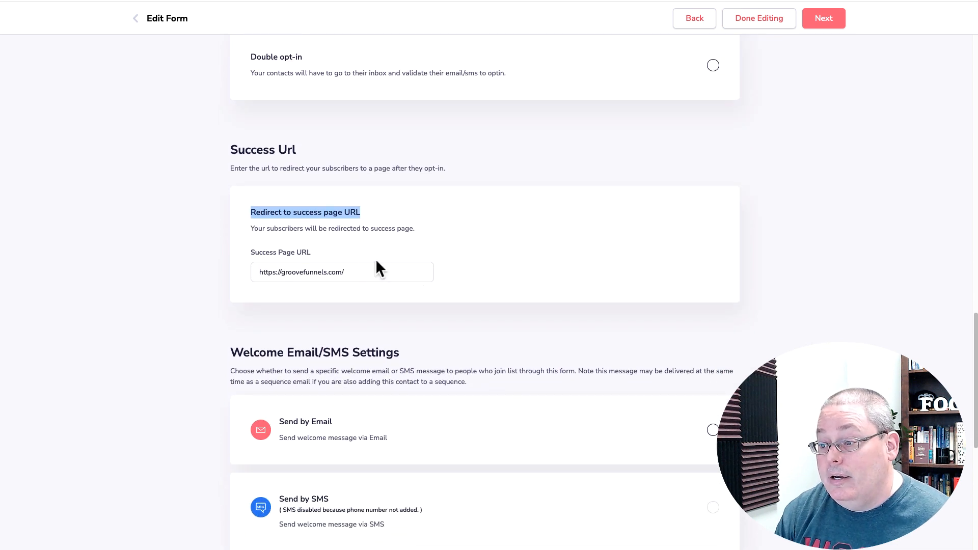
left_click(361, 272)
key("ctrl+a")
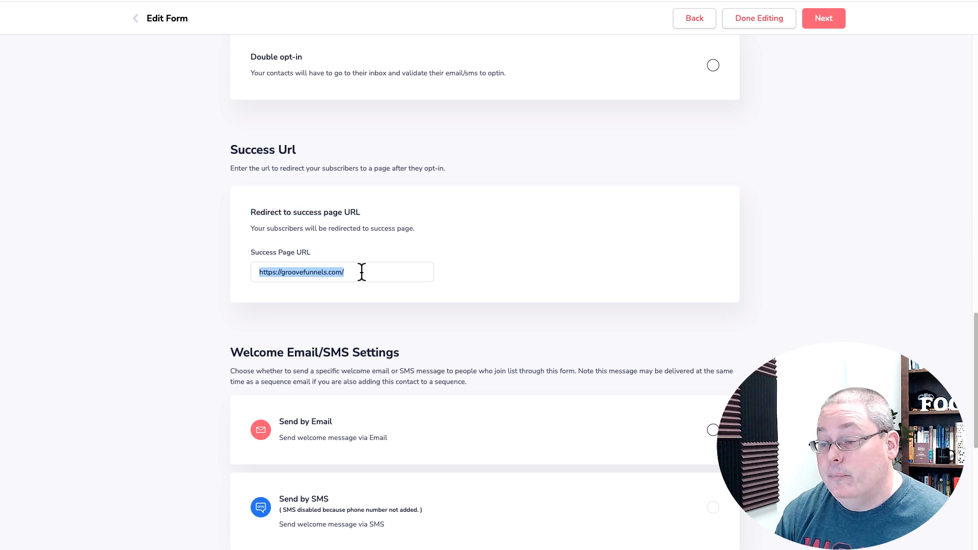
scroll(401, 297, "up", 2)
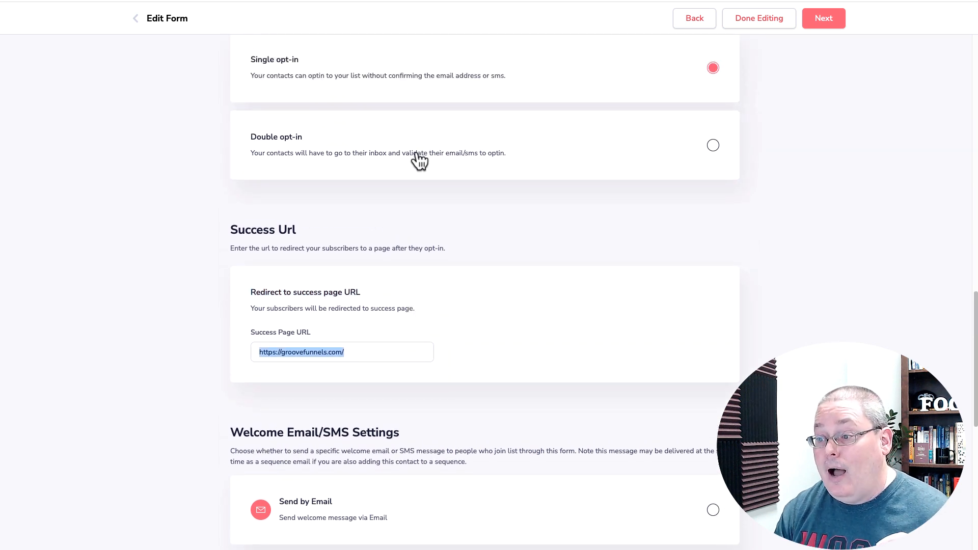
scroll(423, 318, "down", 4)
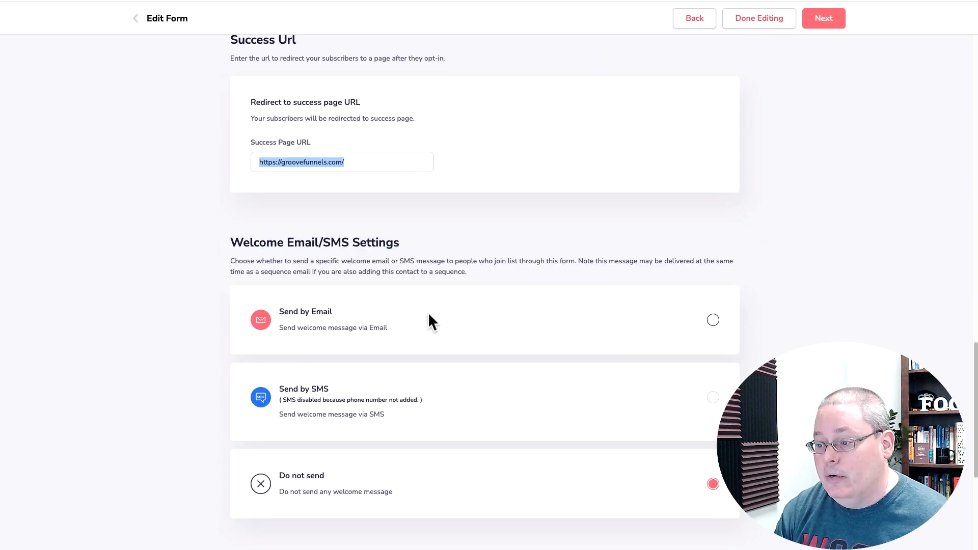
scroll(428, 312, "down", 2)
scroll(419, 203, "down", 3)
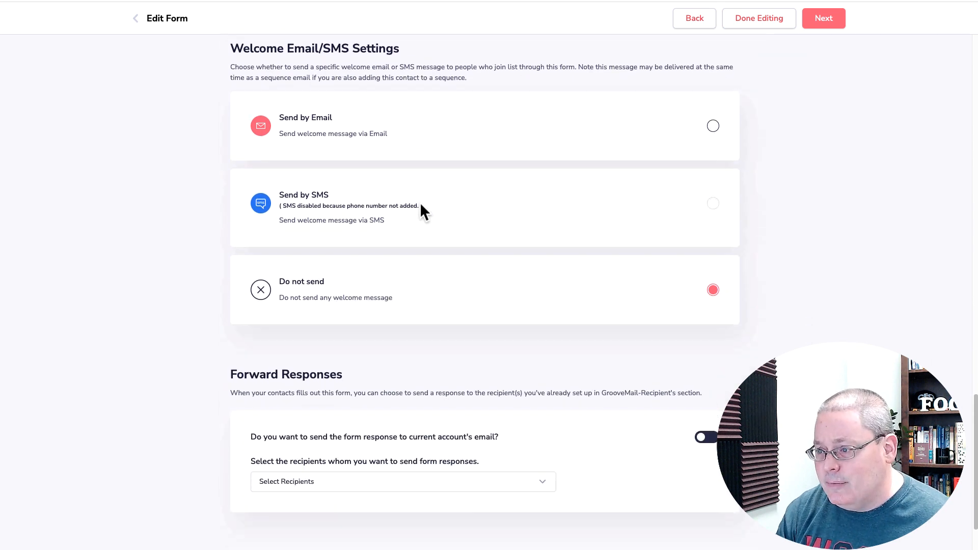
scroll(421, 204, "down", 1)
scroll(356, 259, "down", 1)
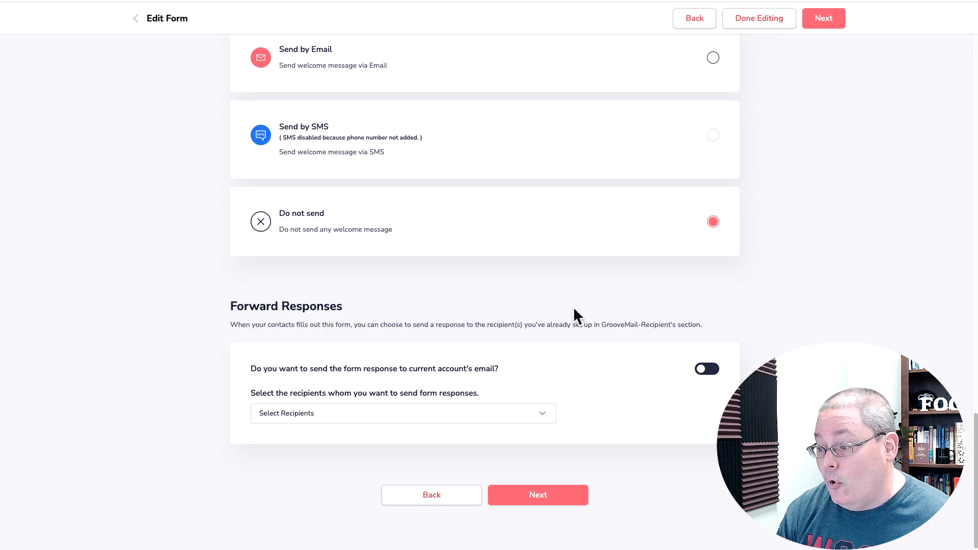
left_click(543, 491)
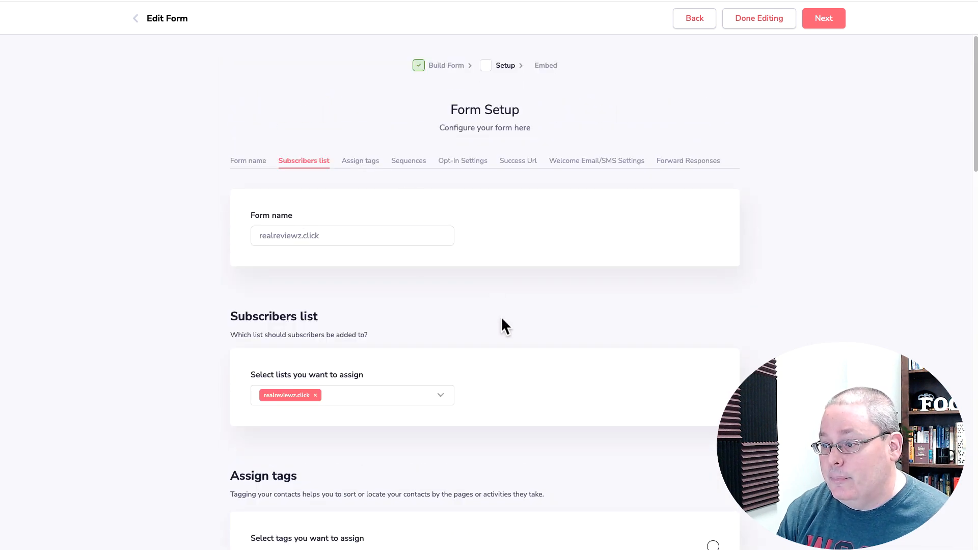
scroll(509, 326, "down", 20)
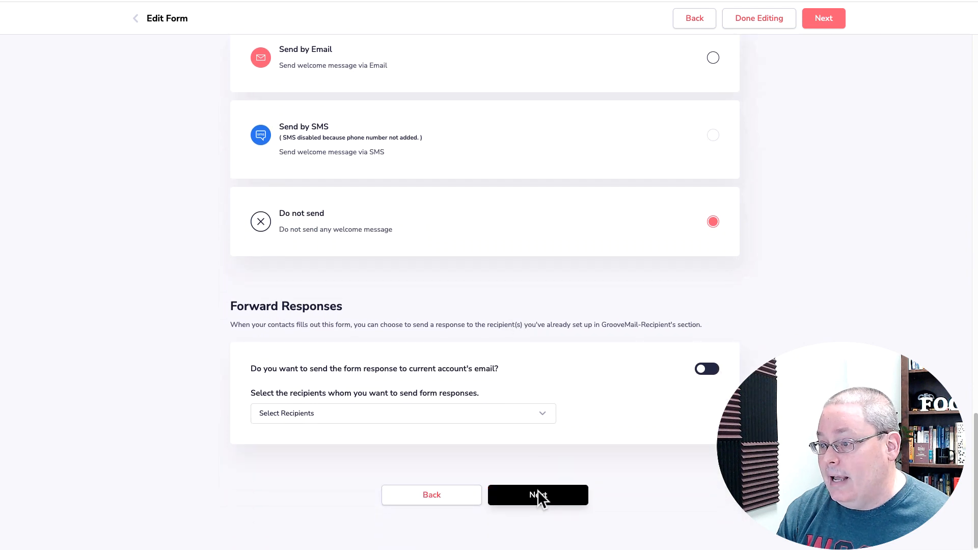
Copy the realreviewz.click form's embed code and finish the form
left_click(539, 495)
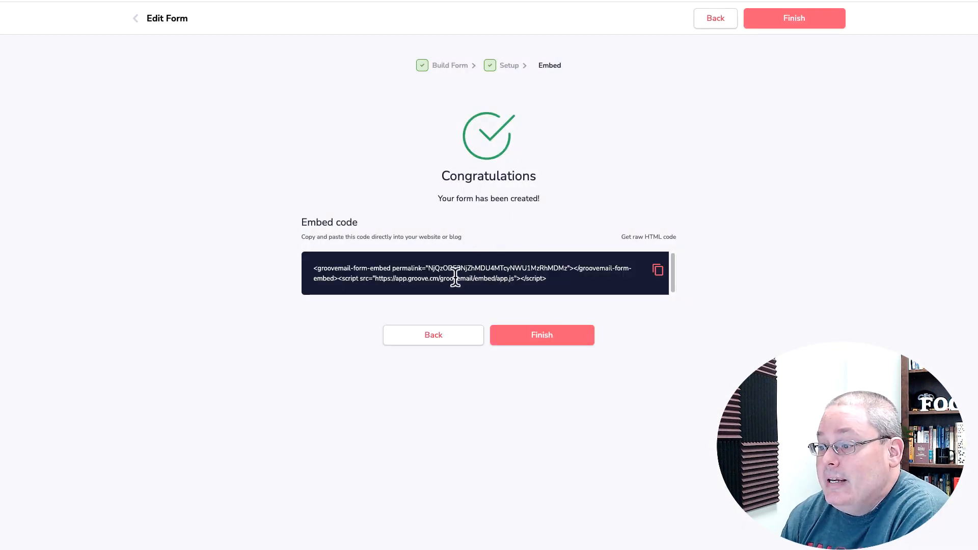
left_click(658, 270)
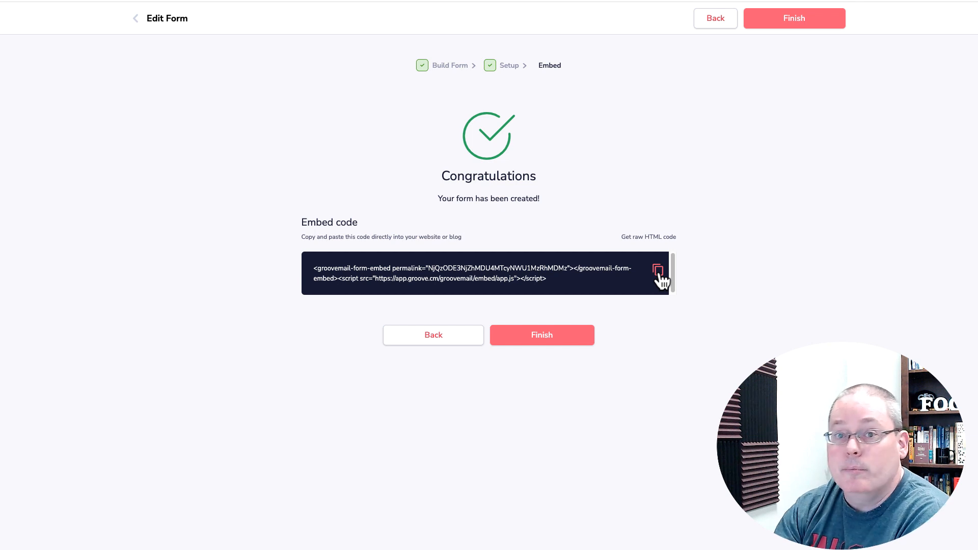
left_click(536, 337)
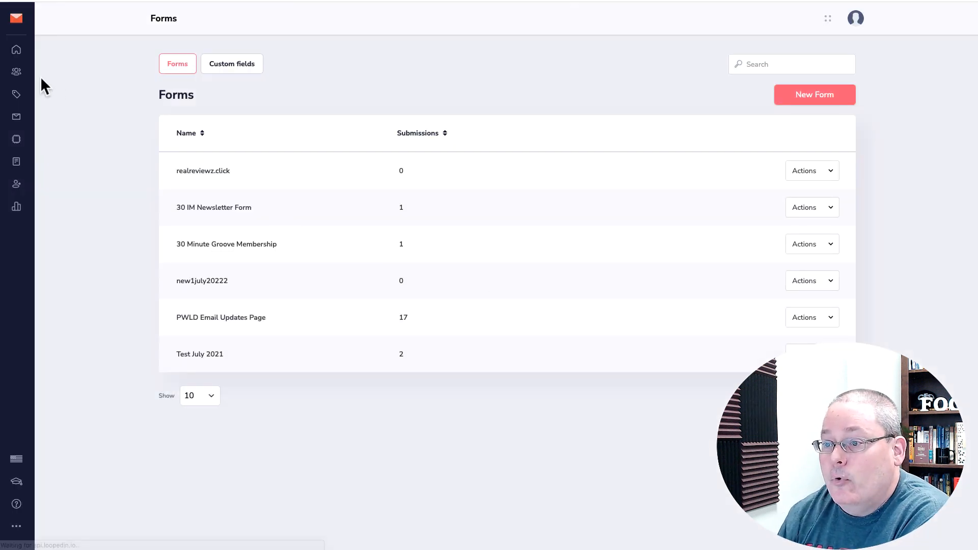
Switch to GroovePages and open the Real ReviewZ site's page list in the editor
left_click(17, 51)
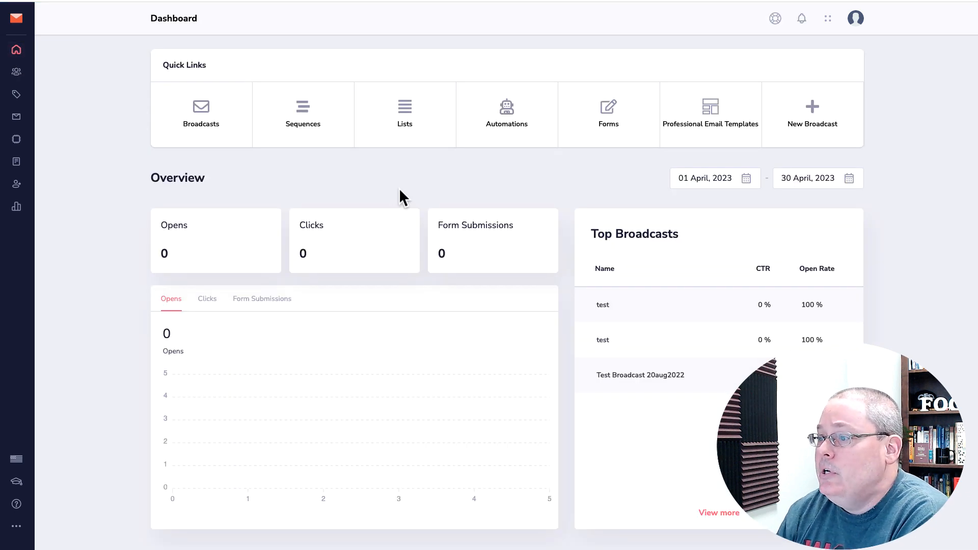
left_click(19, 23)
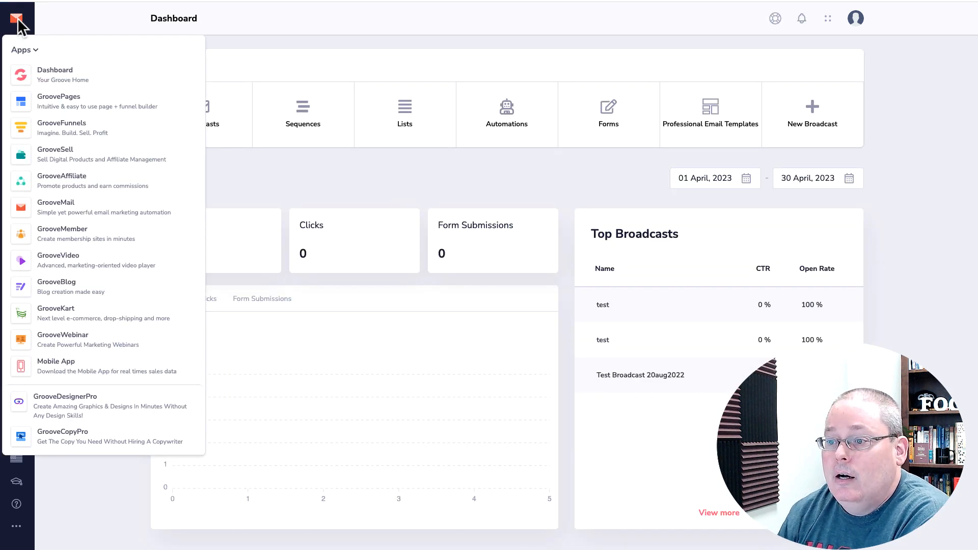
left_click(53, 113)
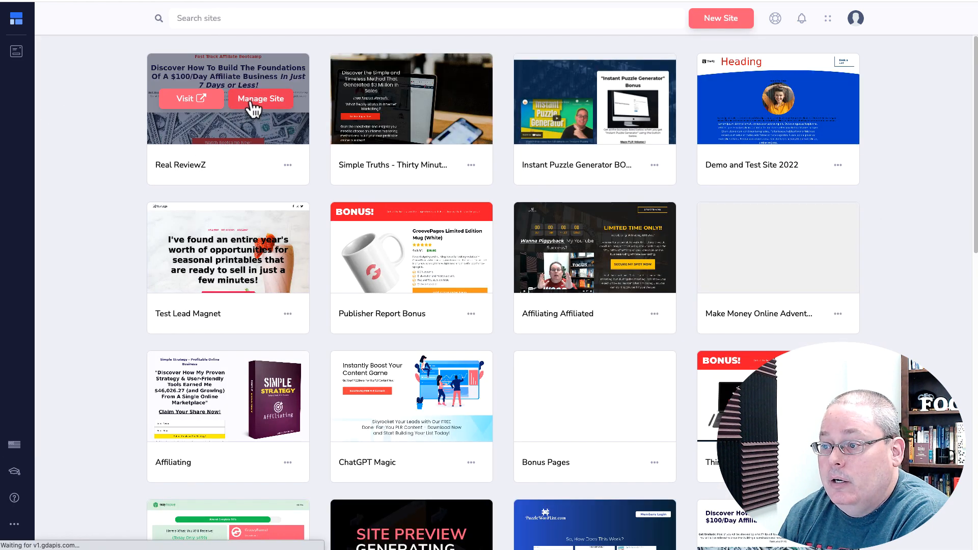
left_click(253, 108)
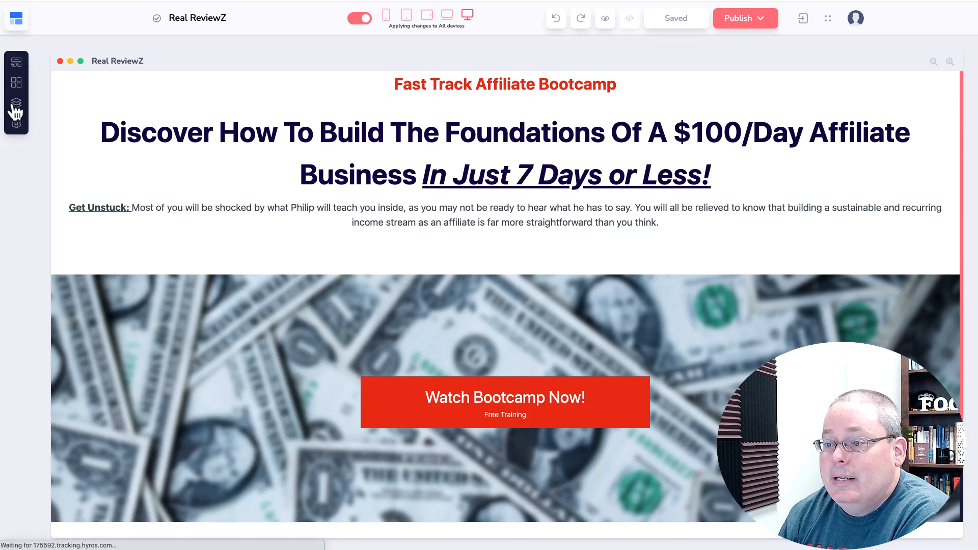
left_click(16, 104)
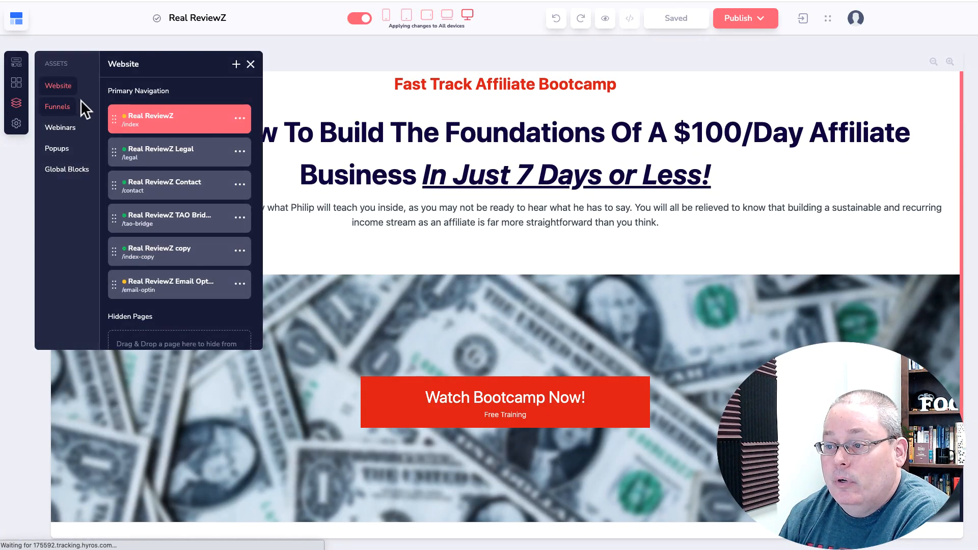
Connect the Email Optin page's form to the realreviewz.click GrooveMail form
left_click(174, 293)
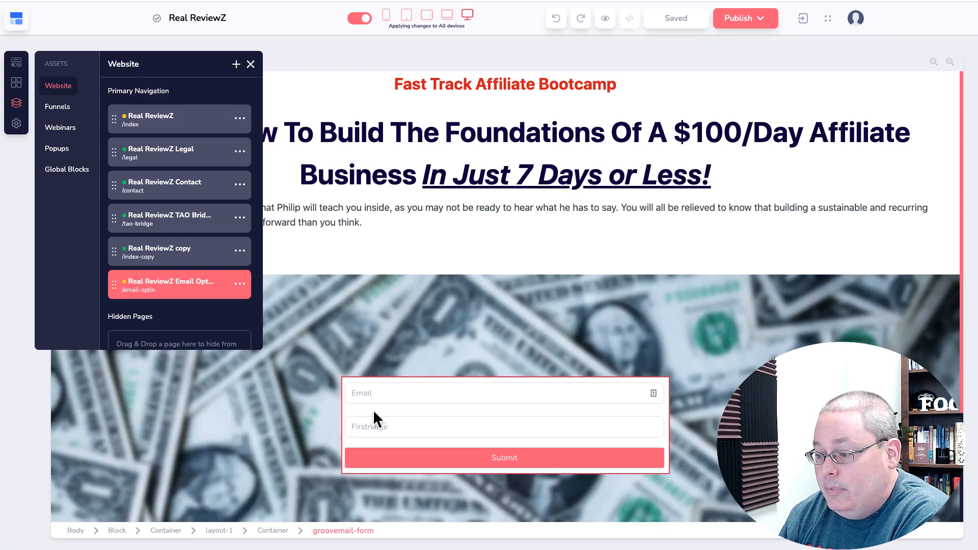
left_click(373, 410)
left_click(293, 361)
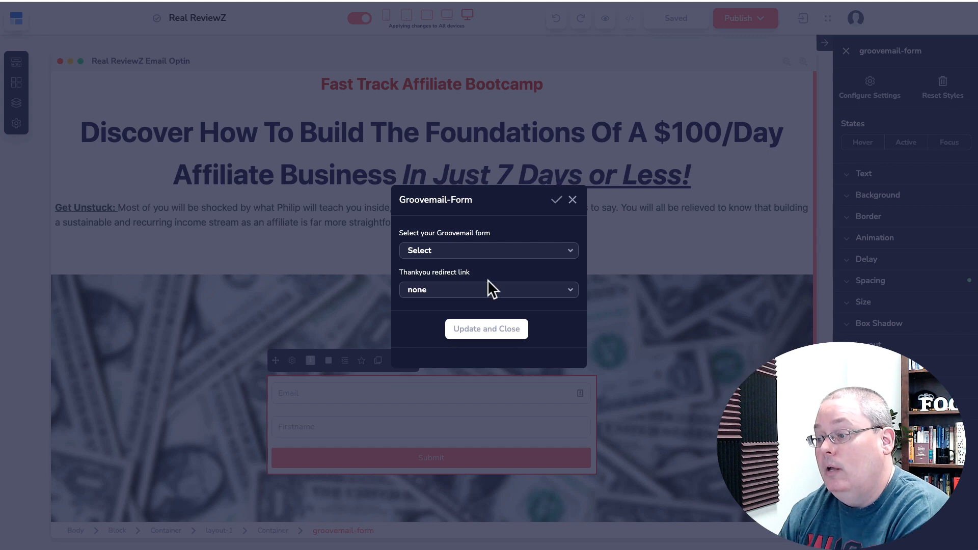
left_click(473, 252)
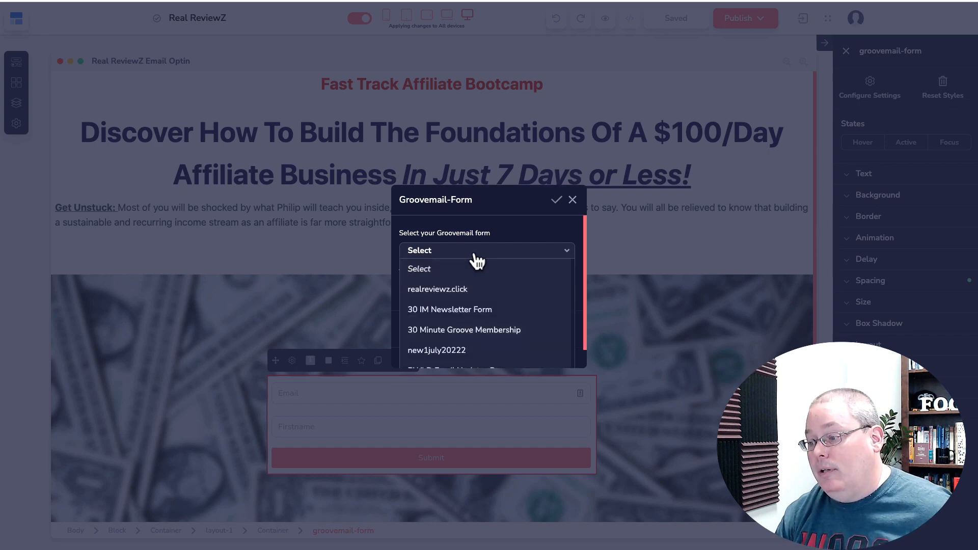
left_click(466, 288)
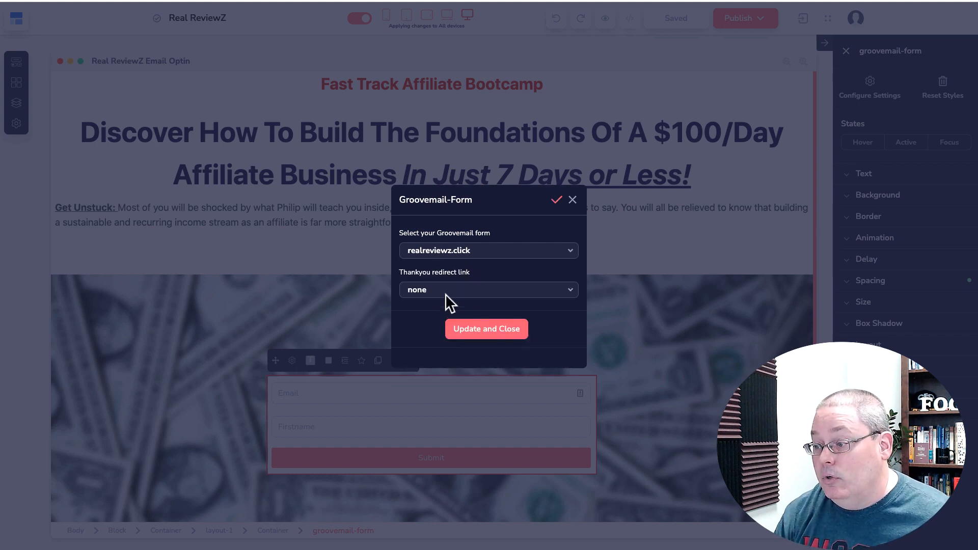
left_click(443, 294)
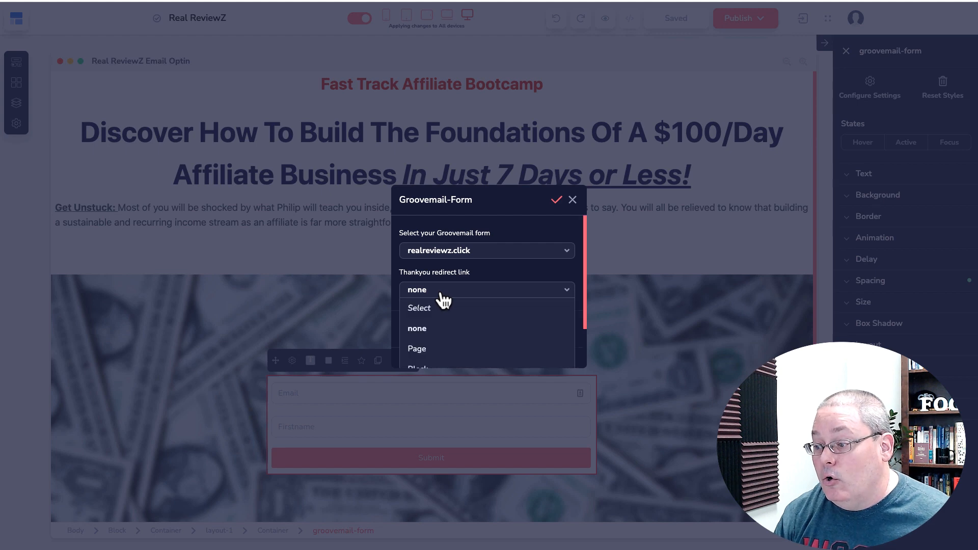
scroll(445, 311, "down", 2)
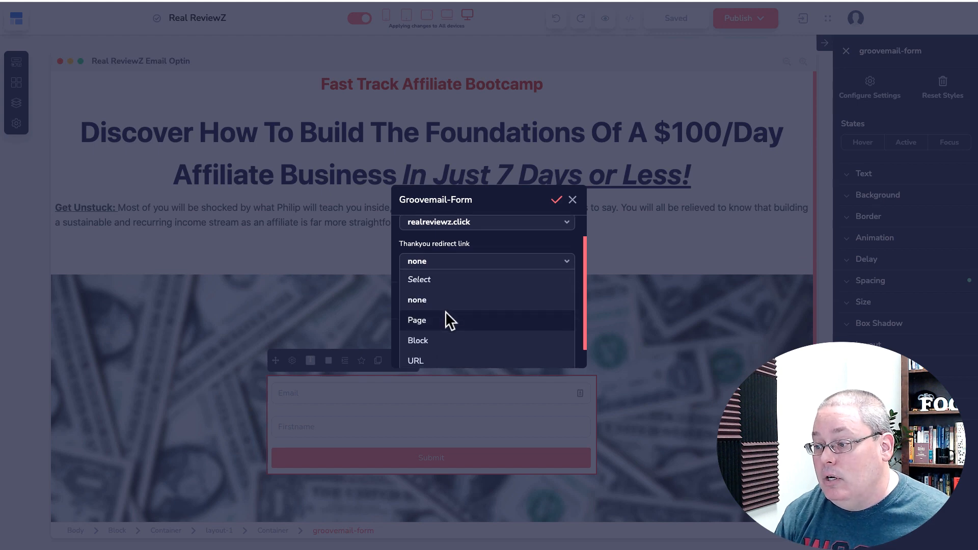
scroll(446, 311, "down", 1)
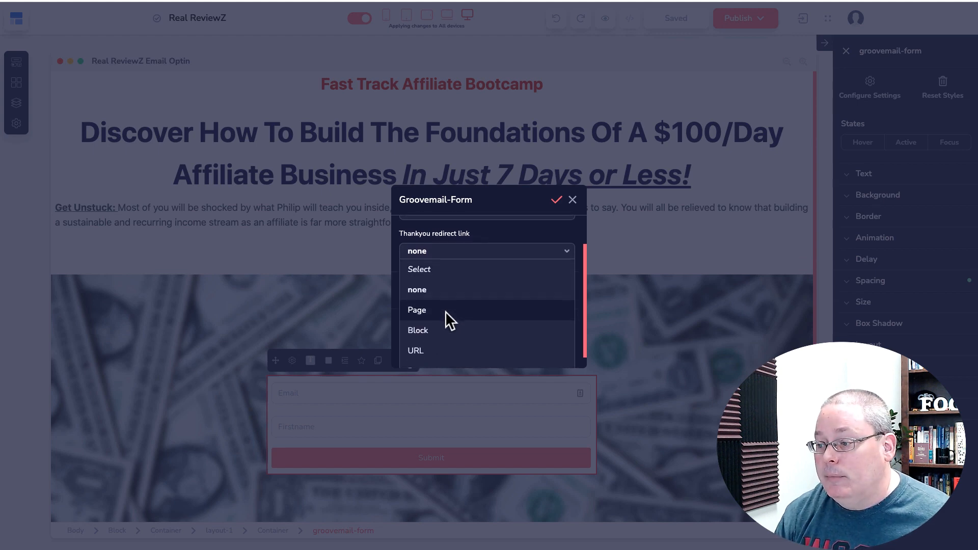
scroll(445, 311, "down", 1)
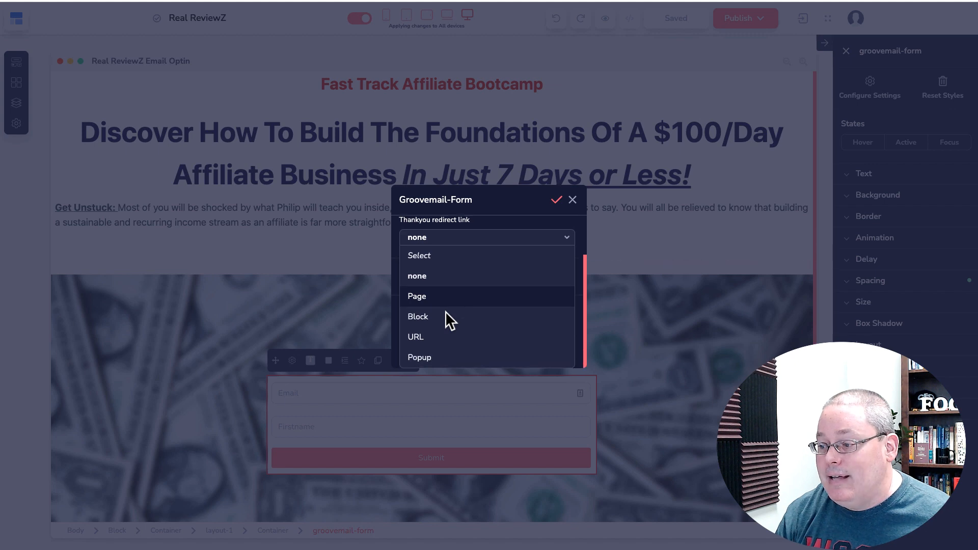
left_click(436, 337)
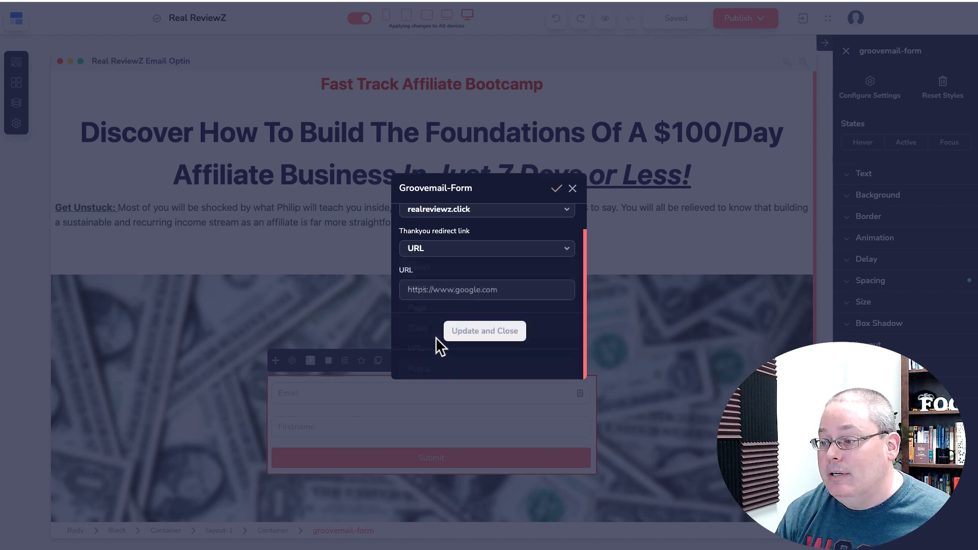
left_click(420, 318)
type("htp")
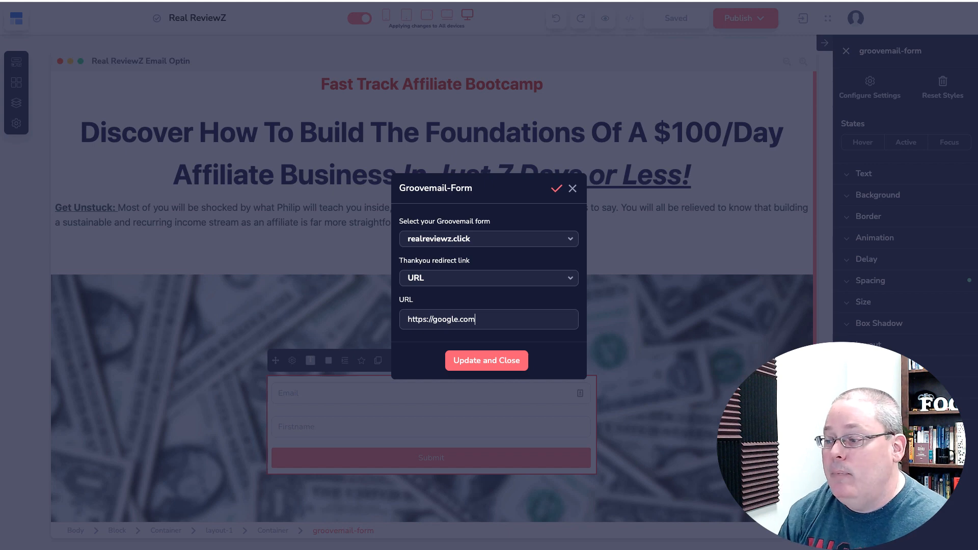
left_click(485, 365)
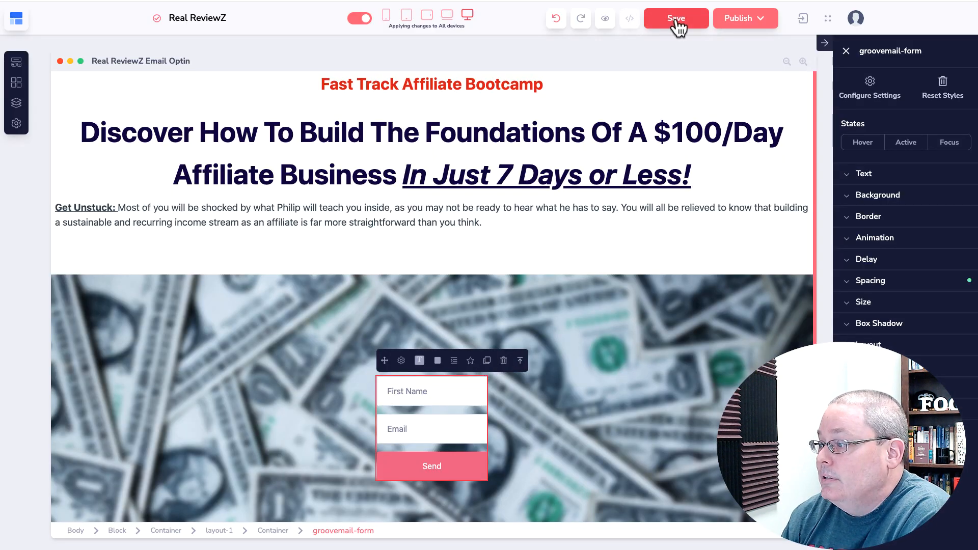
Save the page and bring up the publishing hosting and domain options
left_click(676, 18)
left_click(758, 19)
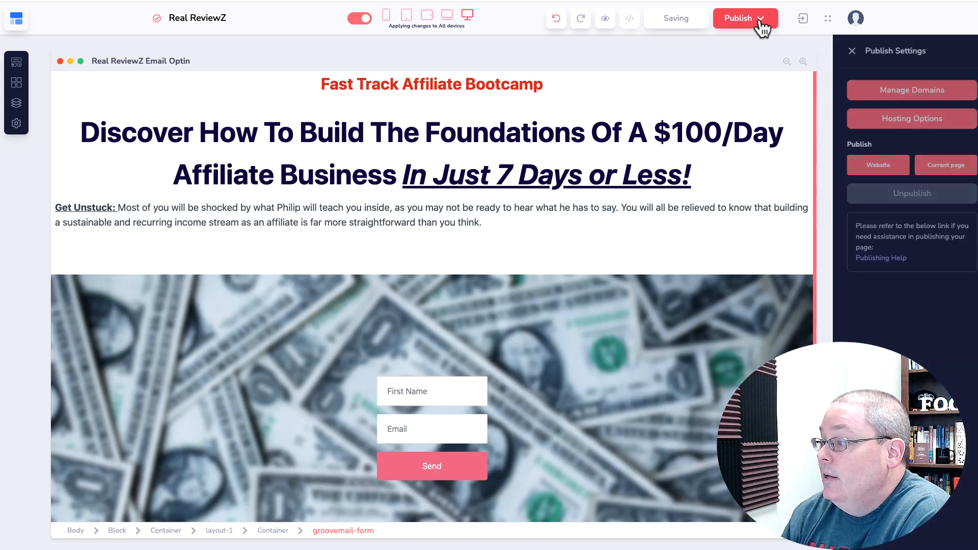
left_click(858, 127)
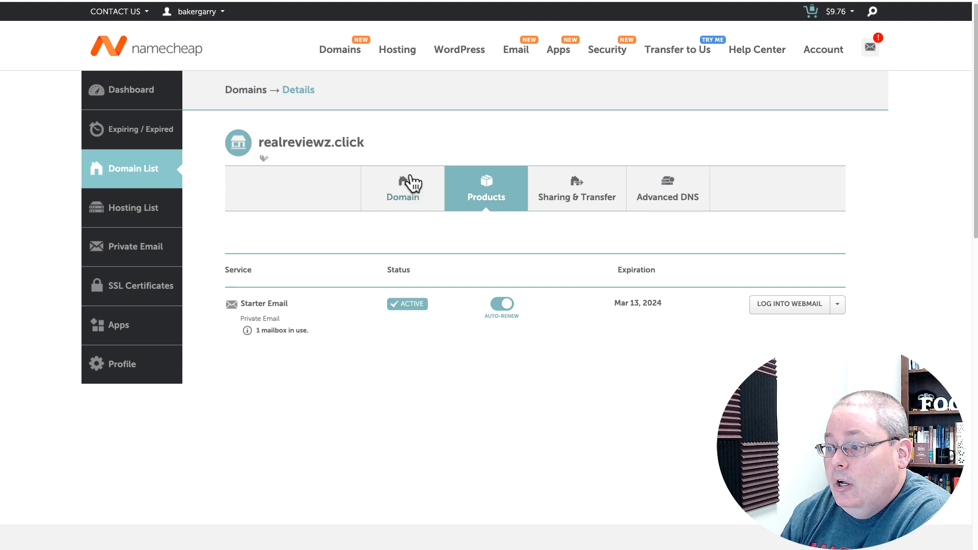
Check the realreviewz.click domain details in Namecheap, then return to the GroovePages builder
left_click(410, 184)
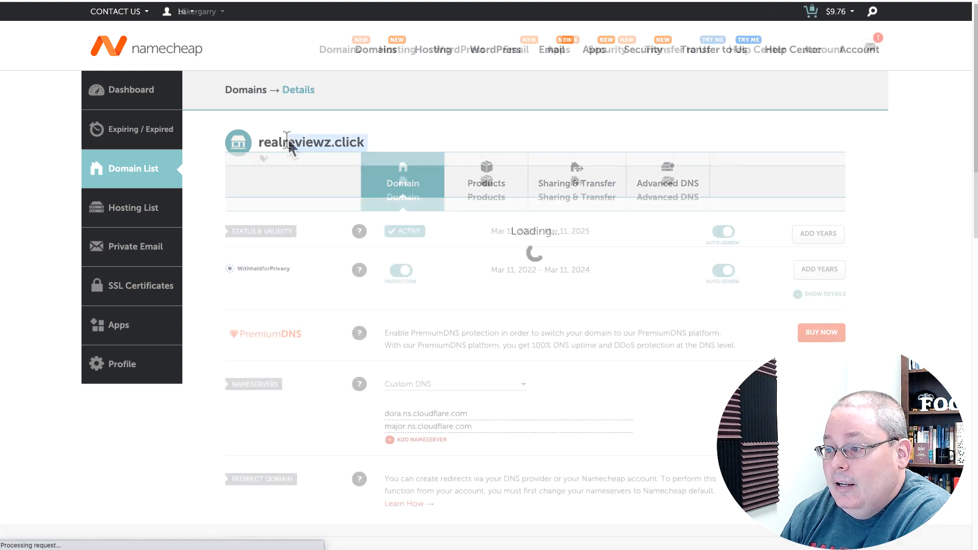
triple_click(260, 142)
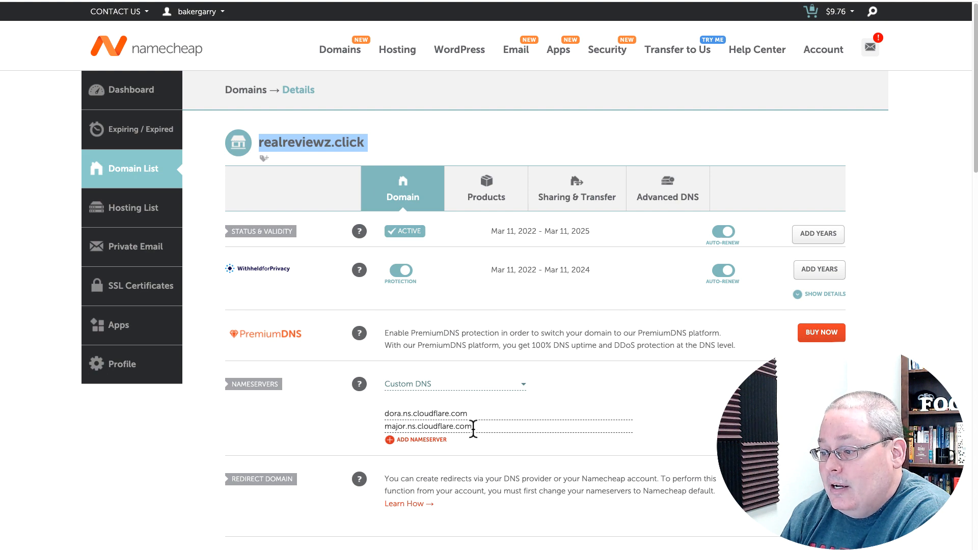
left_click(490, 0)
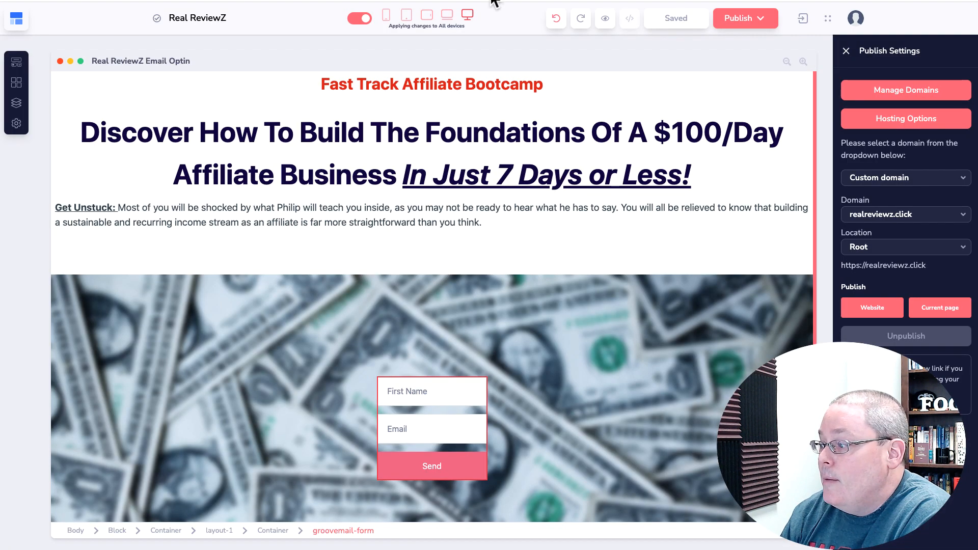
Check realreviewz.click's connected domains and GroovePages subdomains in account settings
left_click(855, 96)
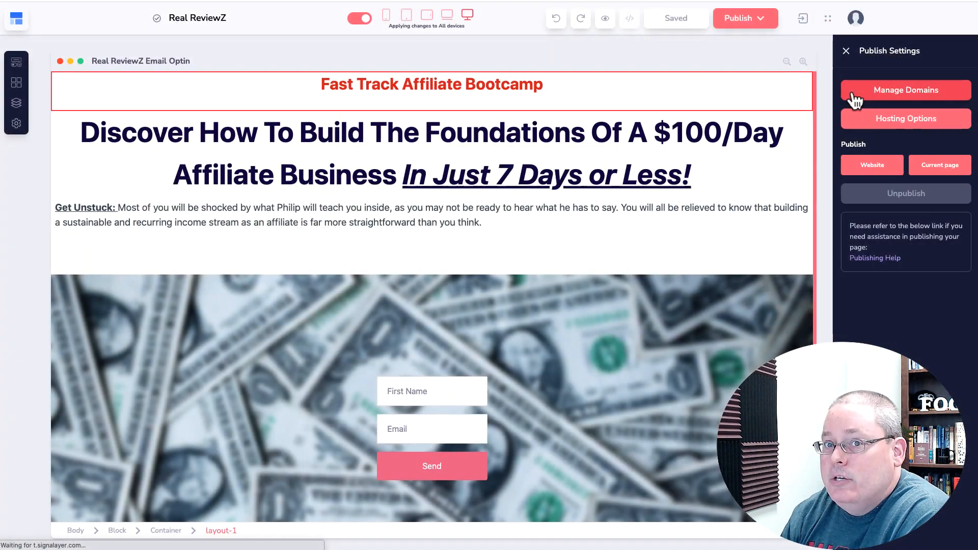
left_click(854, 92)
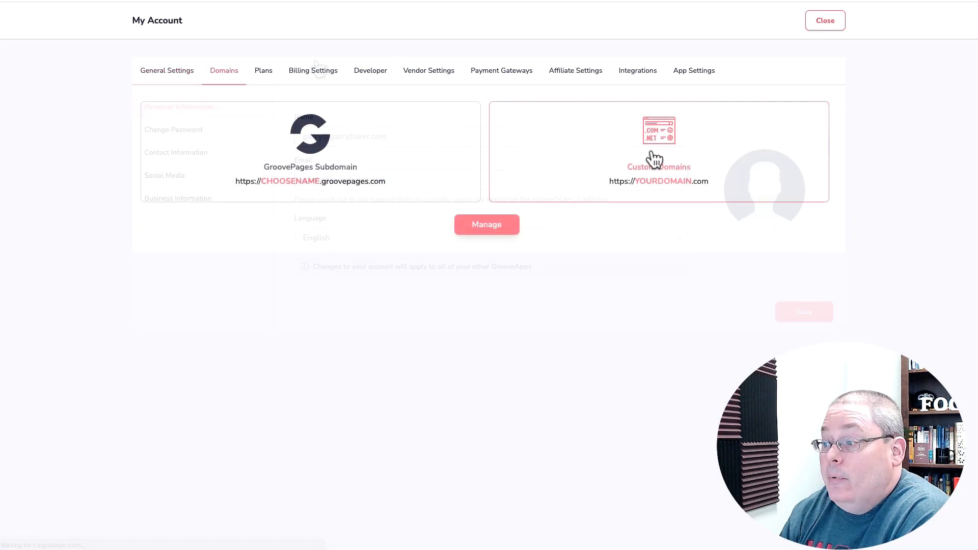
left_click(495, 230)
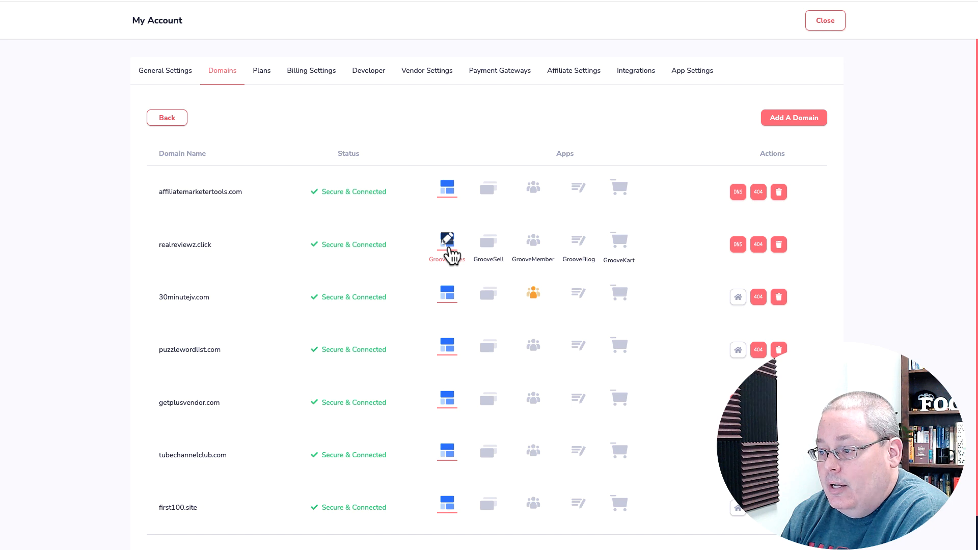
left_click(448, 247)
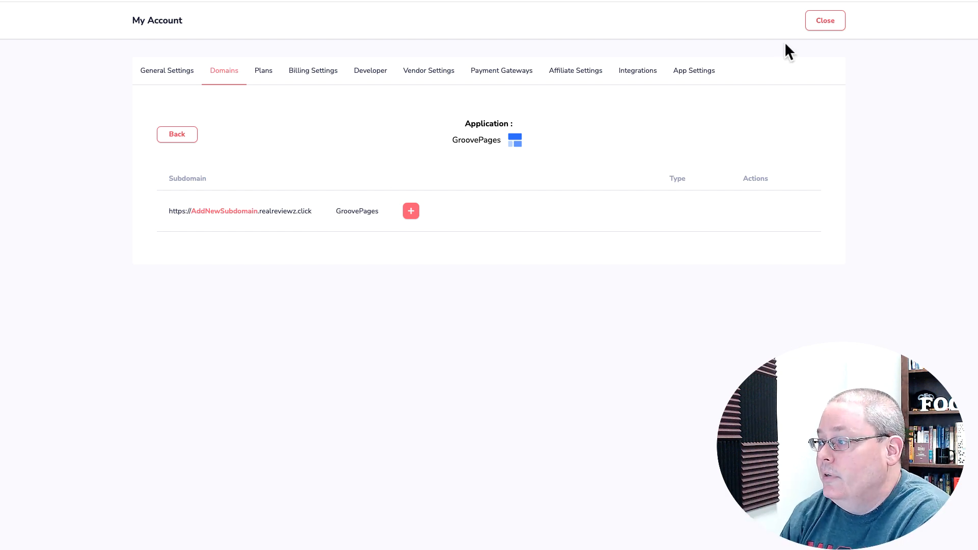
left_click(810, 24)
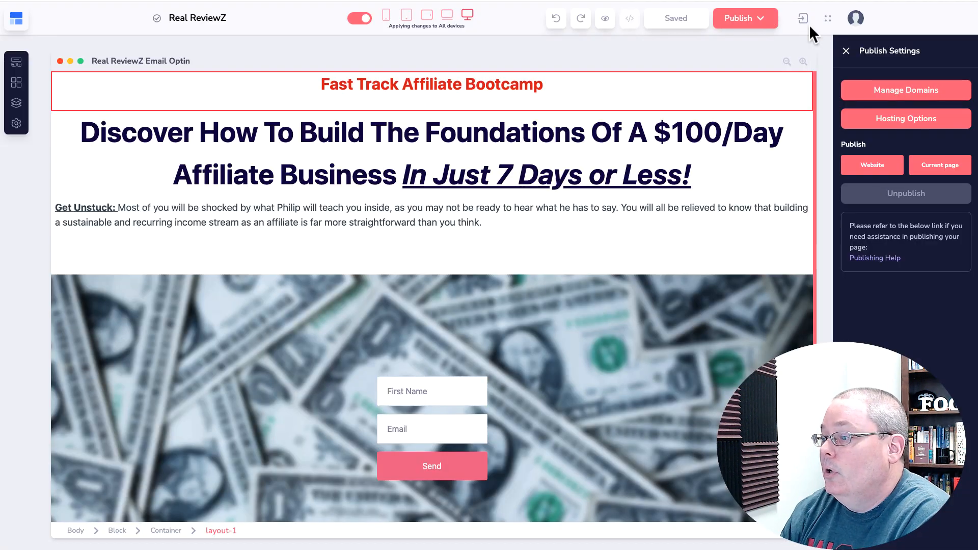
Publish the current page to the realreviewz.click custom domain and open a blank tab
left_click(879, 118)
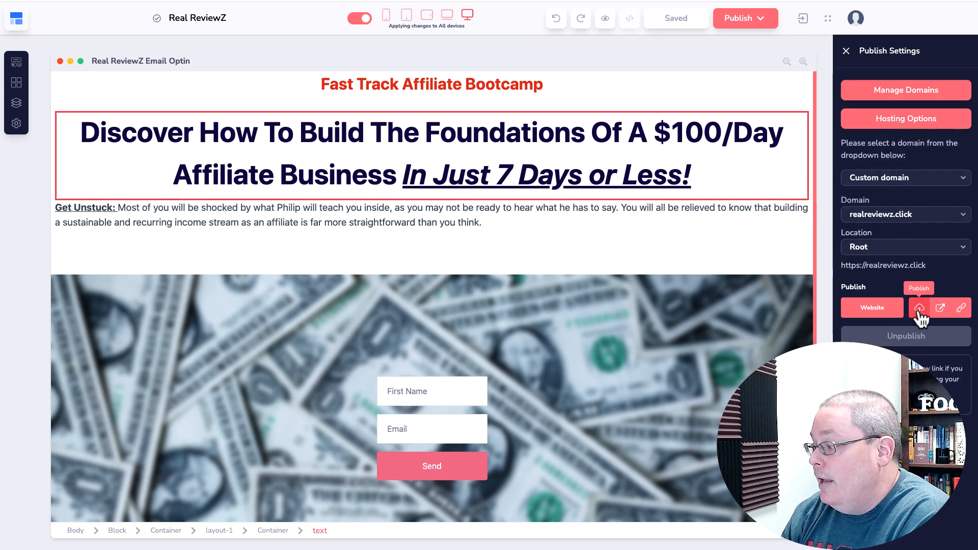
left_click(919, 308)
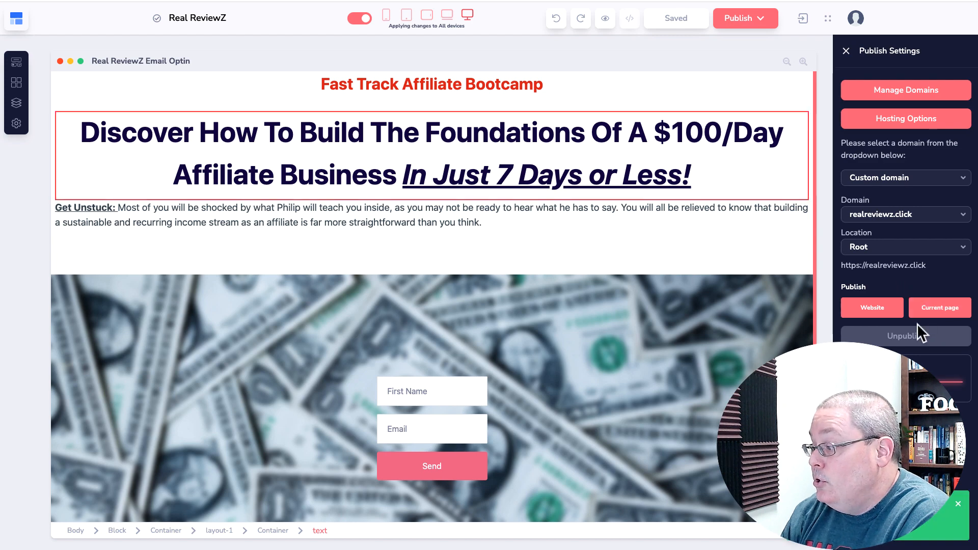
key("super+t")
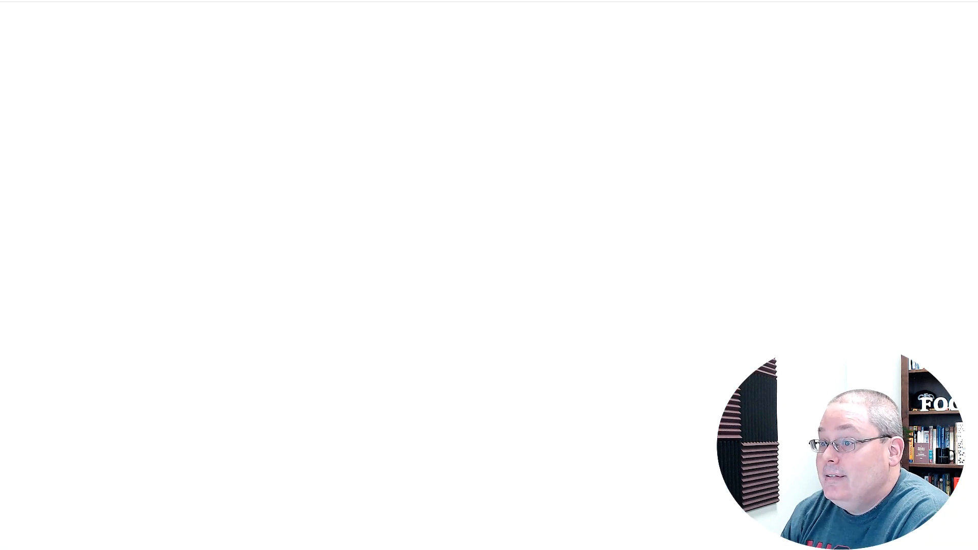
Load the live realreviewz.click/email-optin page and circle the LEADS note on the Miro board
key("super+l")
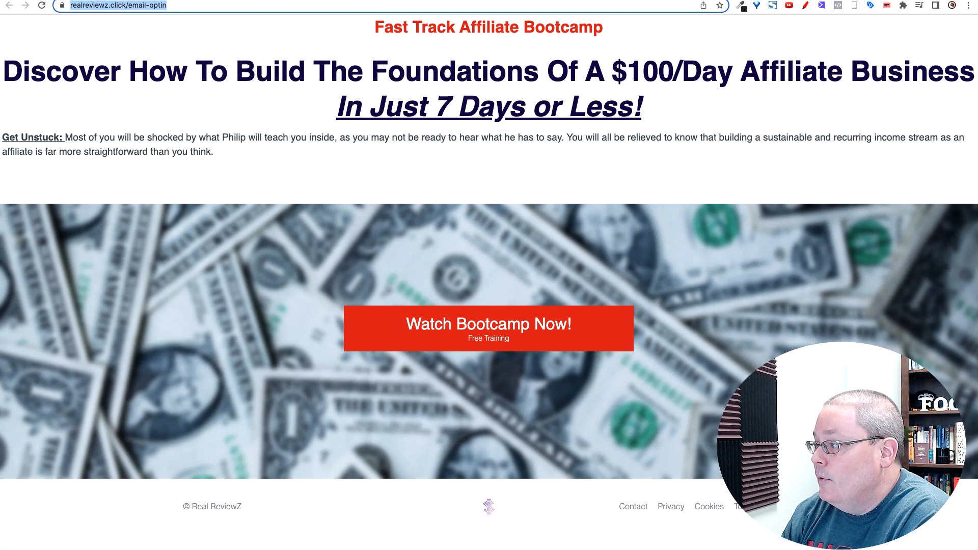
left_click(177, 8)
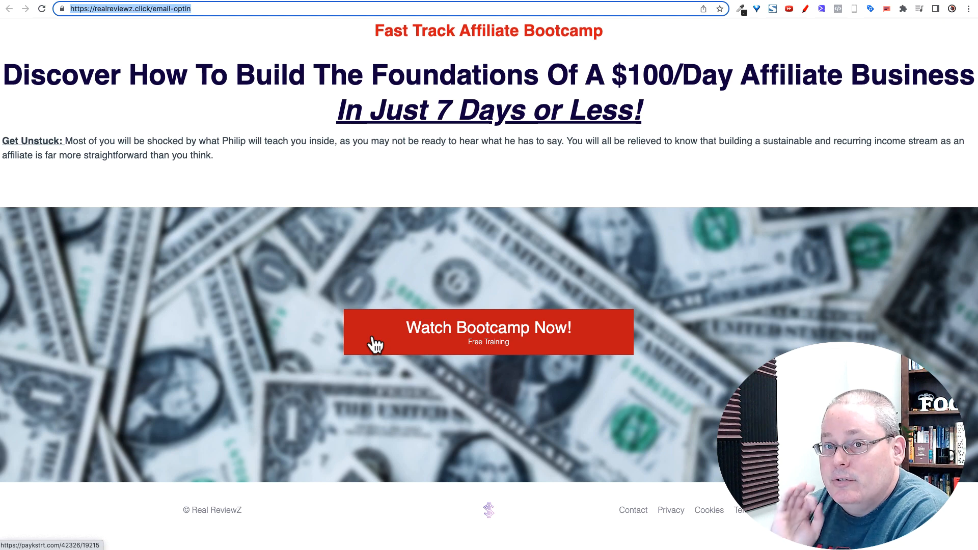
left_click(317, 1)
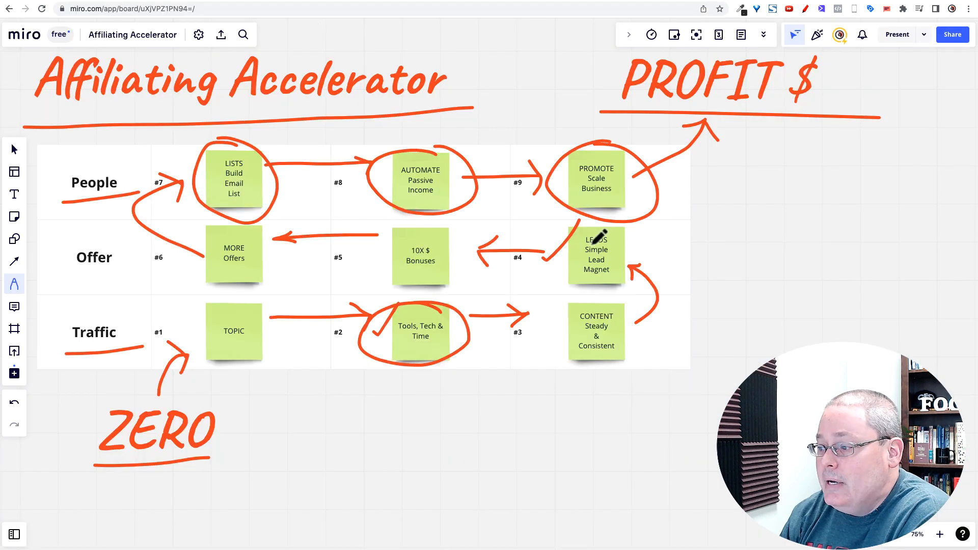
mouse_move(579, 214)
left_mouse_down()
mouse_move(648, 277)
mouse_move(578, 213)
left_mouse_up()
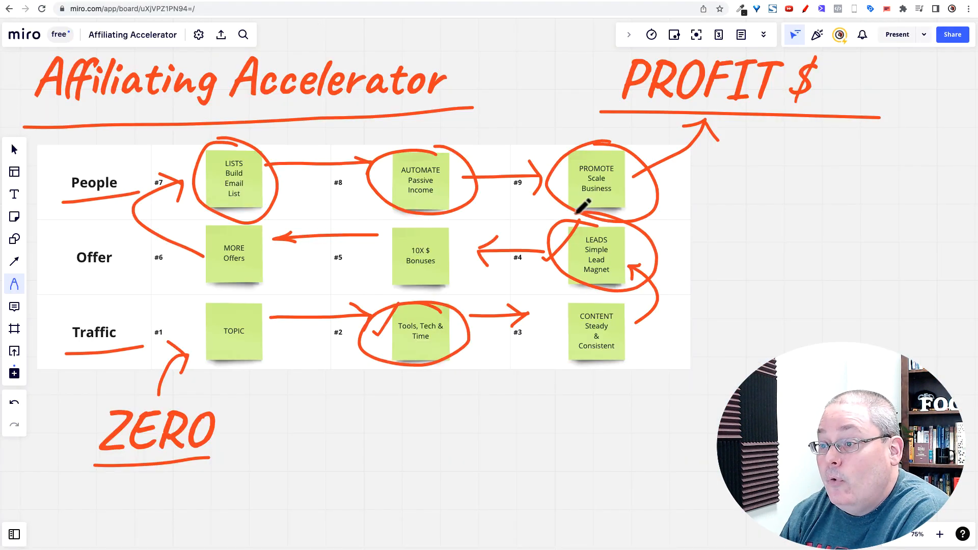
Reload the live opt-in page, which still shows the Watch Bootcamp Now! button
left_click(364, 1)
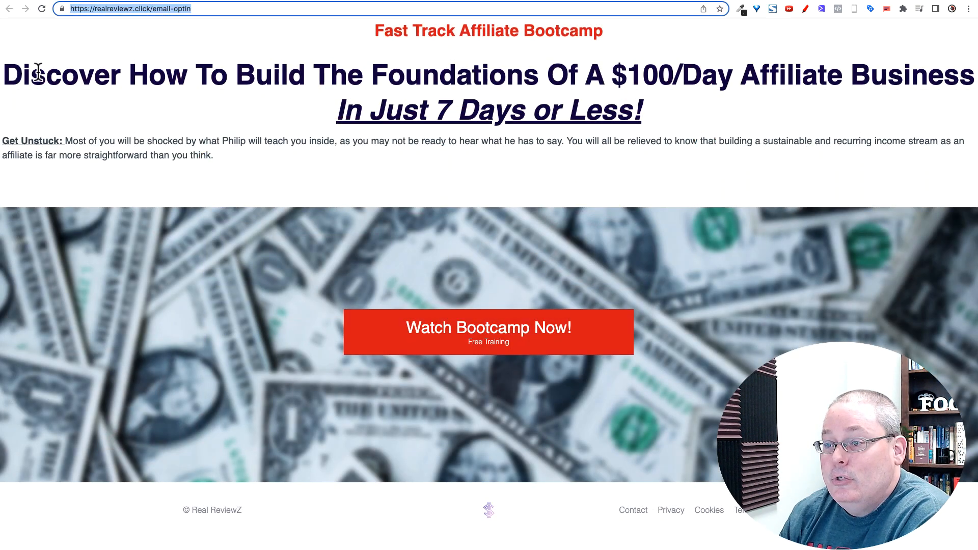
left_click_drag(4, 75, 634, 110)
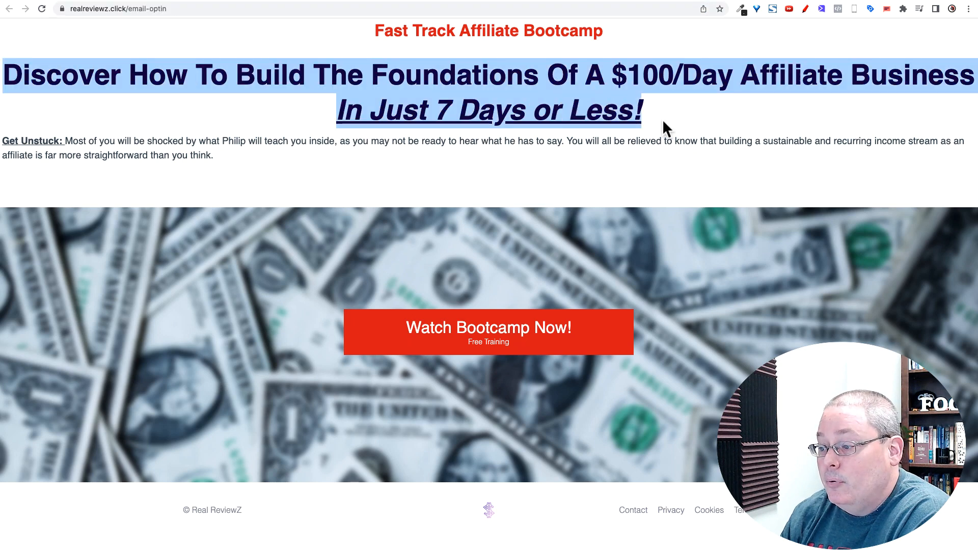
left_click(42, 9)
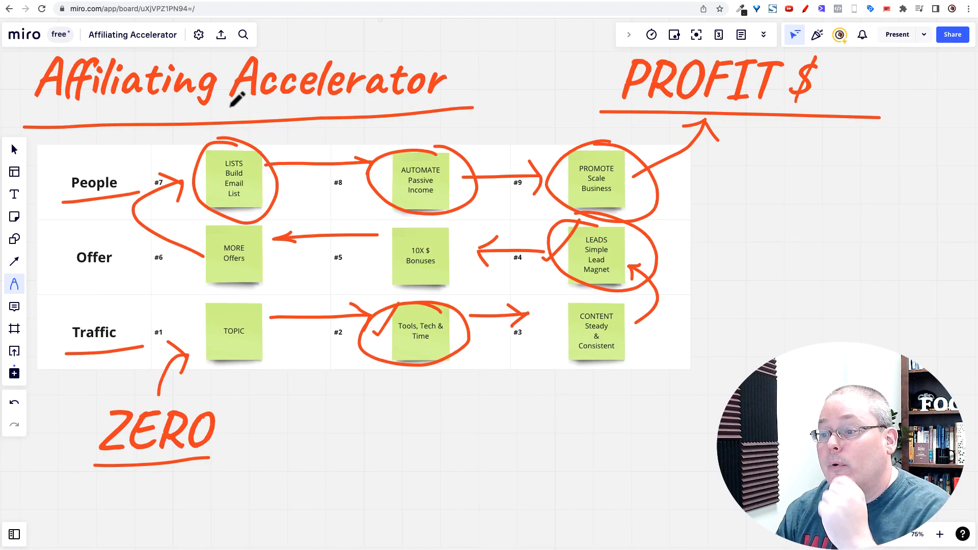
Underline the Affiliating Accelerator title again and double-loop LISTS, then view the opt-in form
left_click_drag(62, 111, 473, 108)
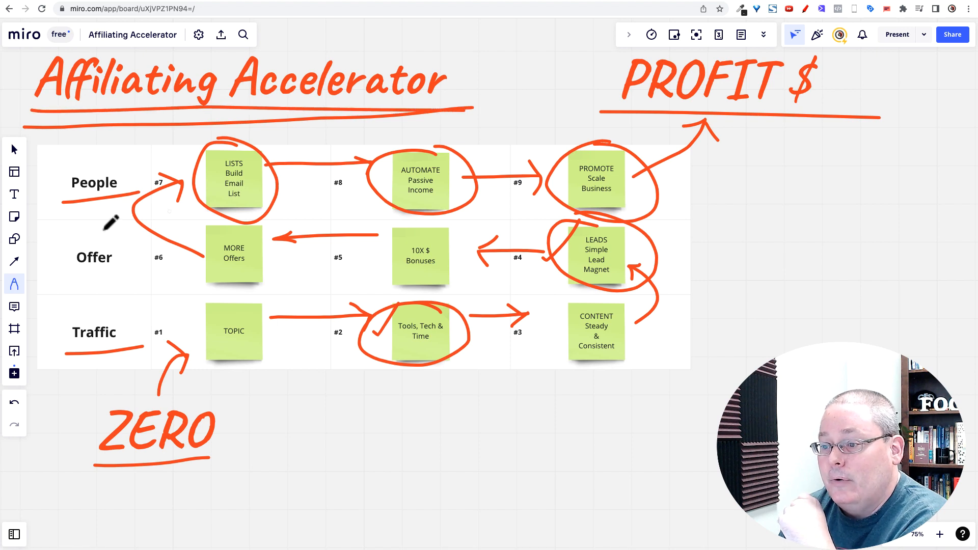
left_click_drag(243, 206, 236, 144)
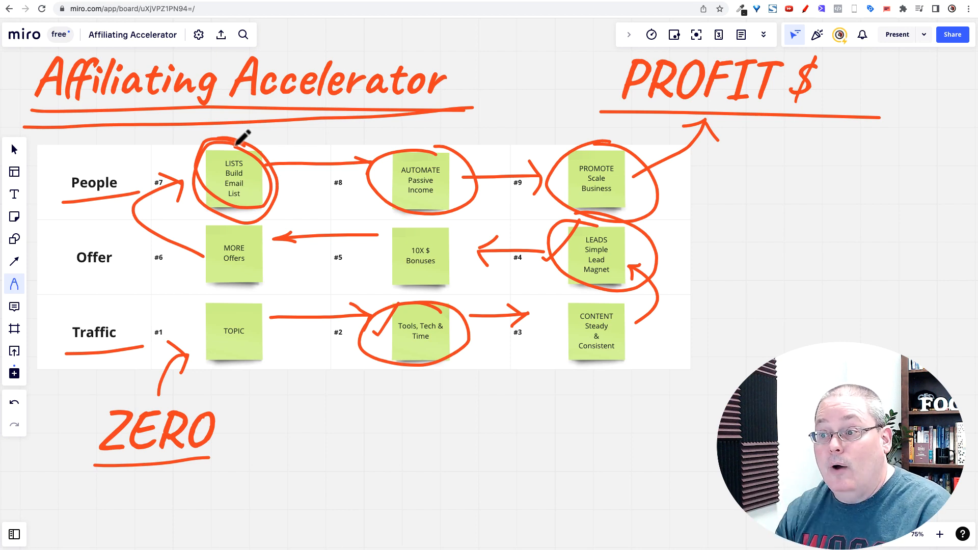
left_click(518, 0)
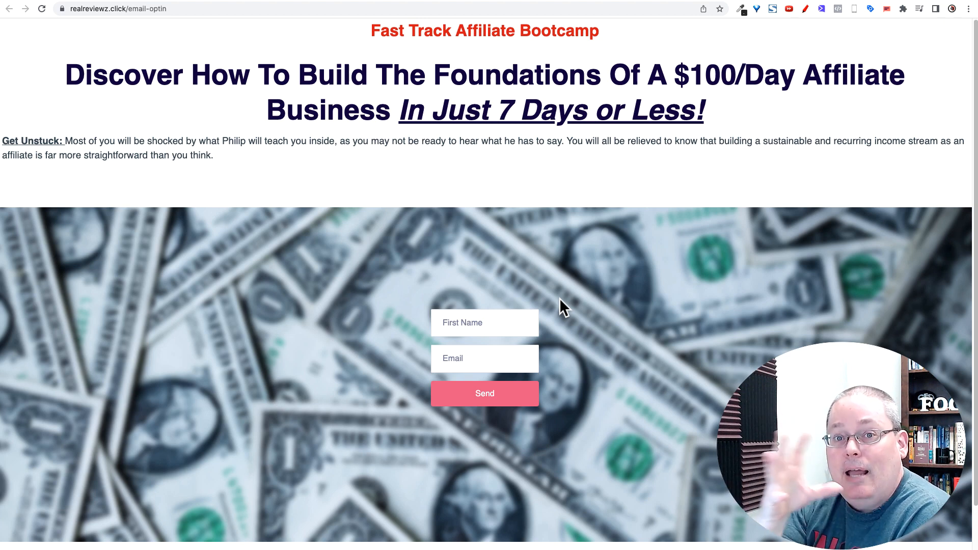
Submit the live opt-in form with the autofilled test name and email
left_click(461, 323)
left_click(574, 365)
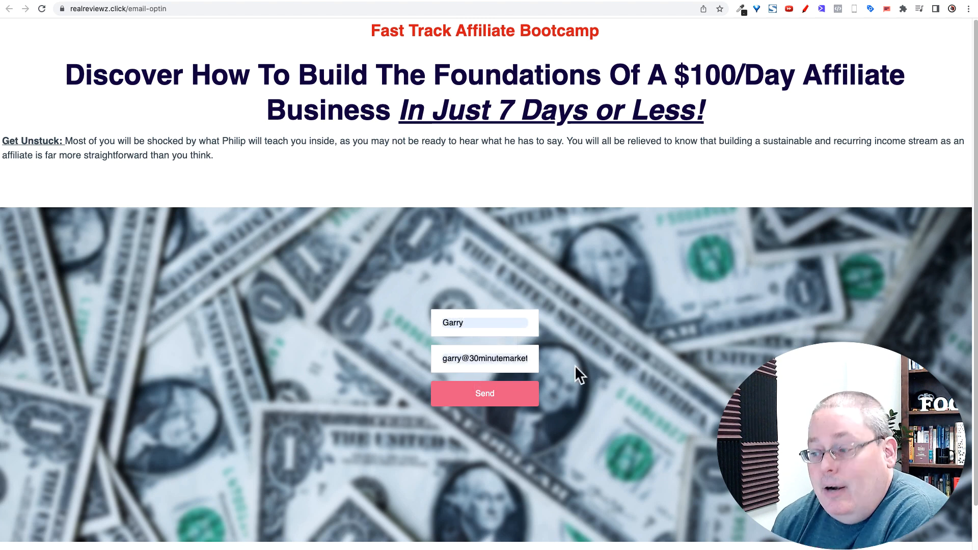
left_click(500, 402)
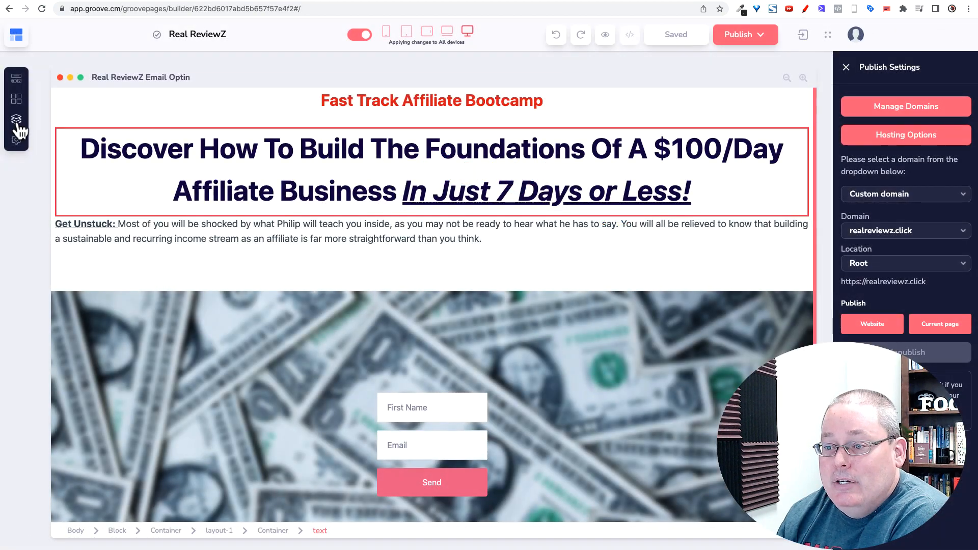
Switch the page builder to the TAO Bridge page from the website pages list
left_click(17, 122)
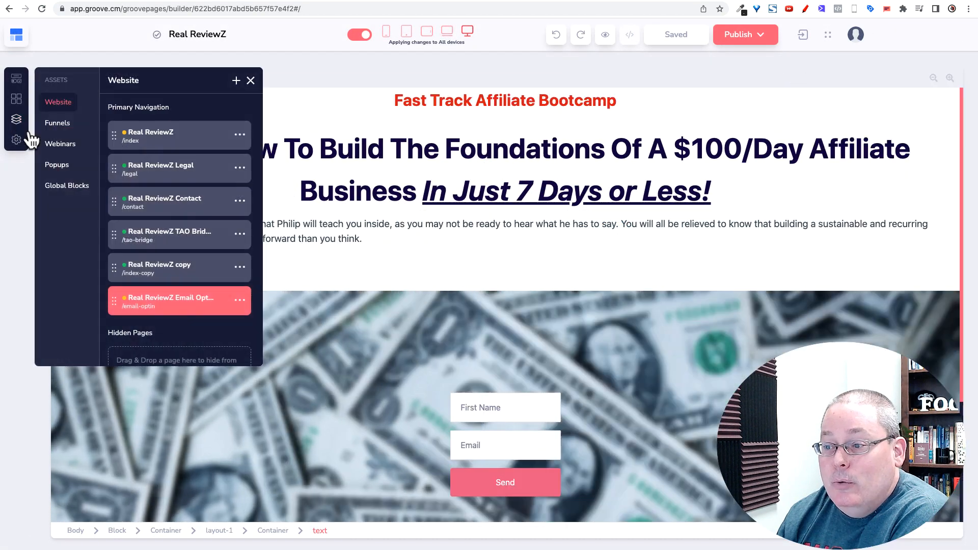
left_click(178, 250)
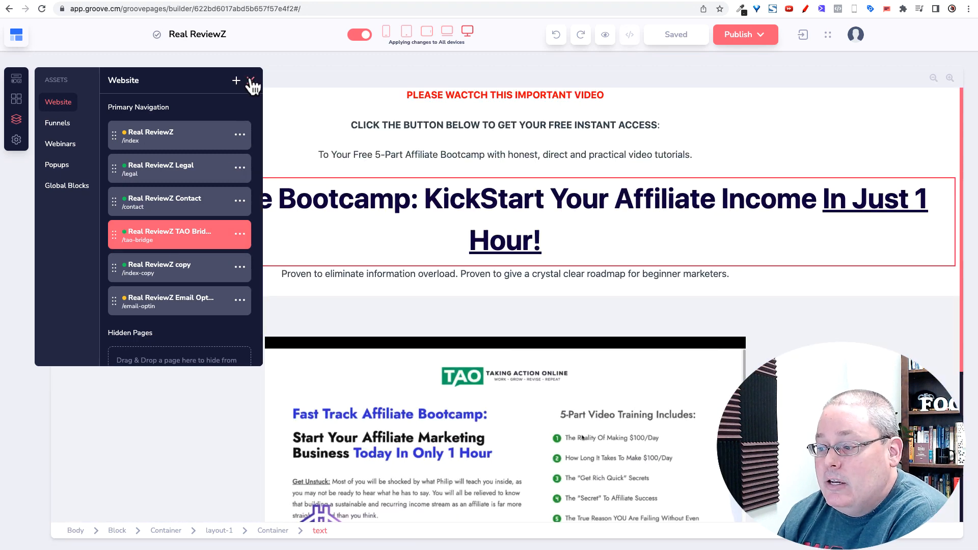
left_click(250, 80)
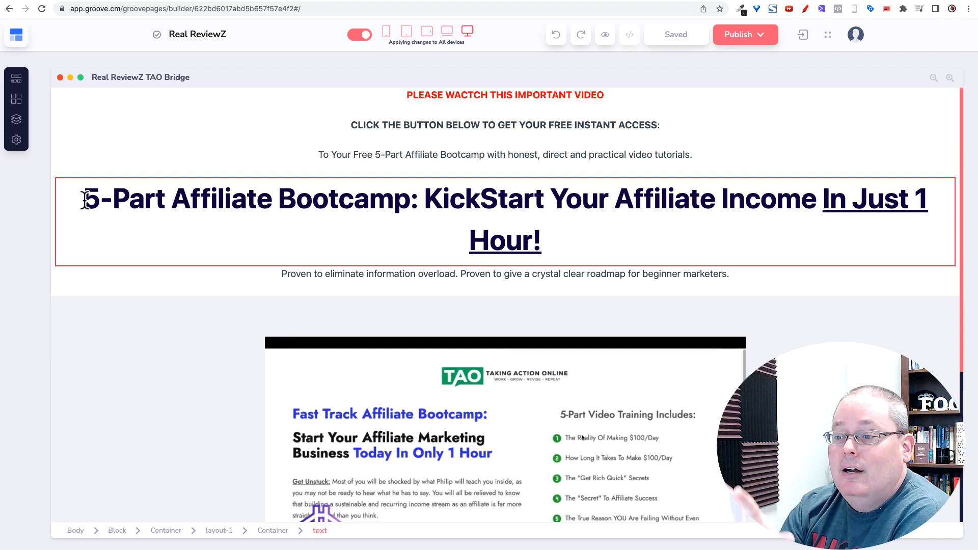
Review the TAO Bridge headings, then underline Offer in red on the Miro board
left_click_drag(84, 199, 582, 237)
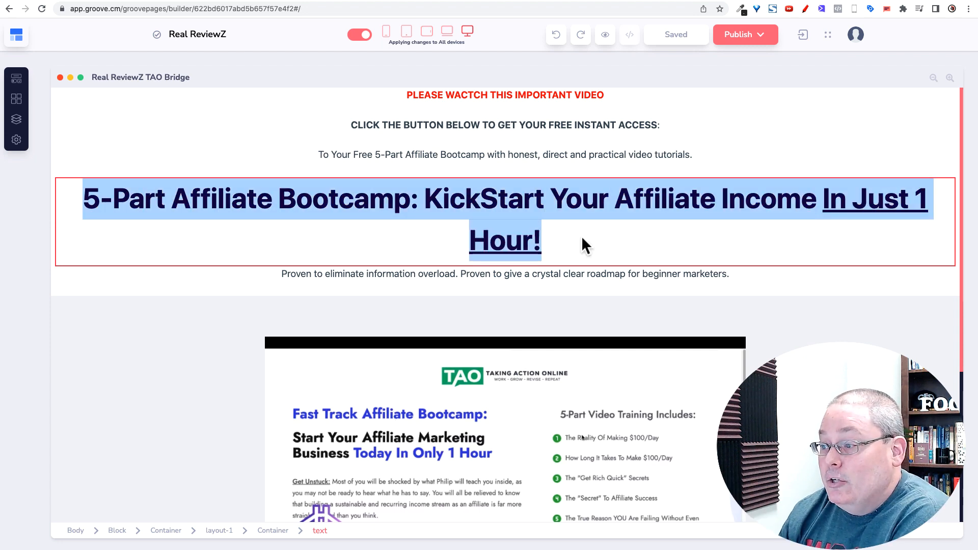
left_click(313, 130)
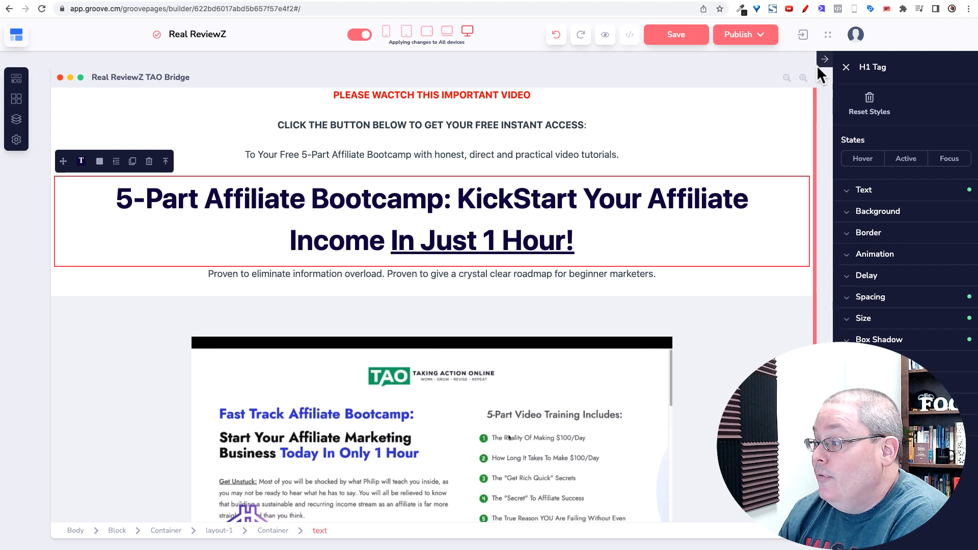
left_click_drag(277, 124, 611, 122)
scroll(667, 213, "down", 5)
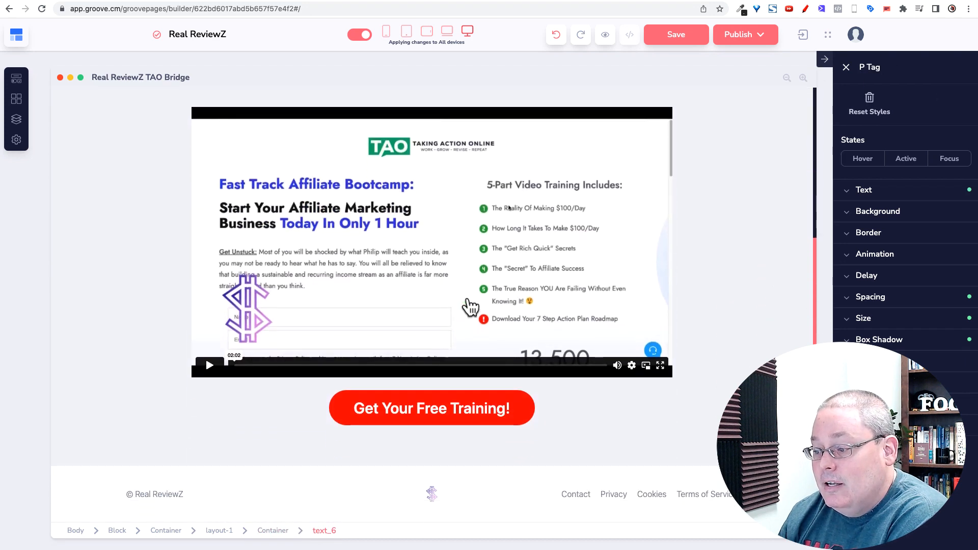
scroll(652, 402, "up", 5)
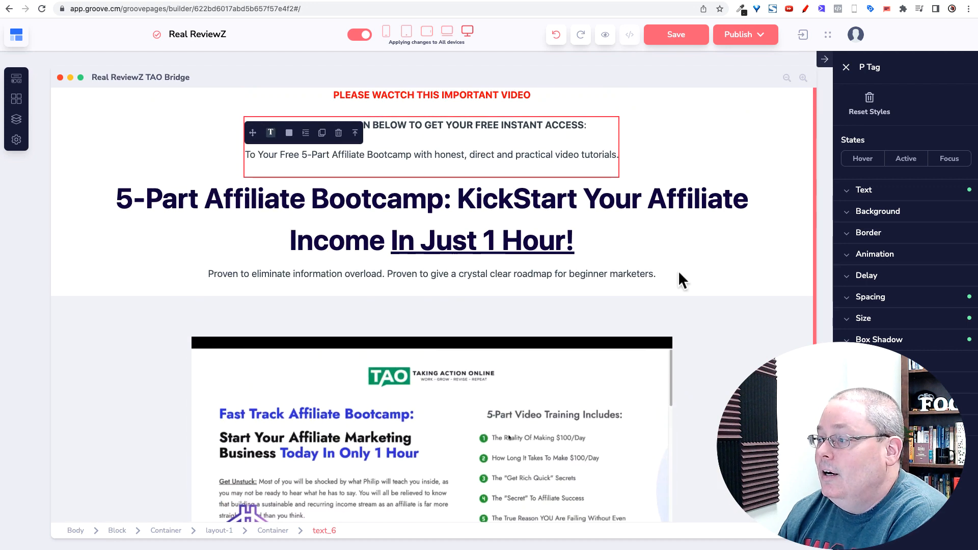
left_click(325, 1)
left_click_drag(56, 278, 137, 262)
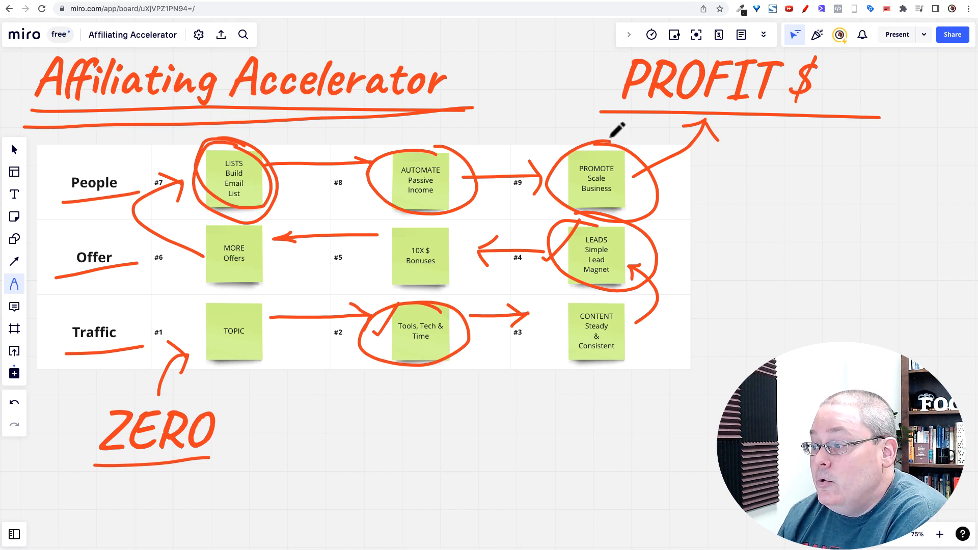
Circle the PROMOTE Scale Business note in red again, then reopen the GroovePages pages list
mouse_move(618, 131)
left_mouse_down()
mouse_move(650, 188)
mouse_move(597, 137)
left_mouse_up()
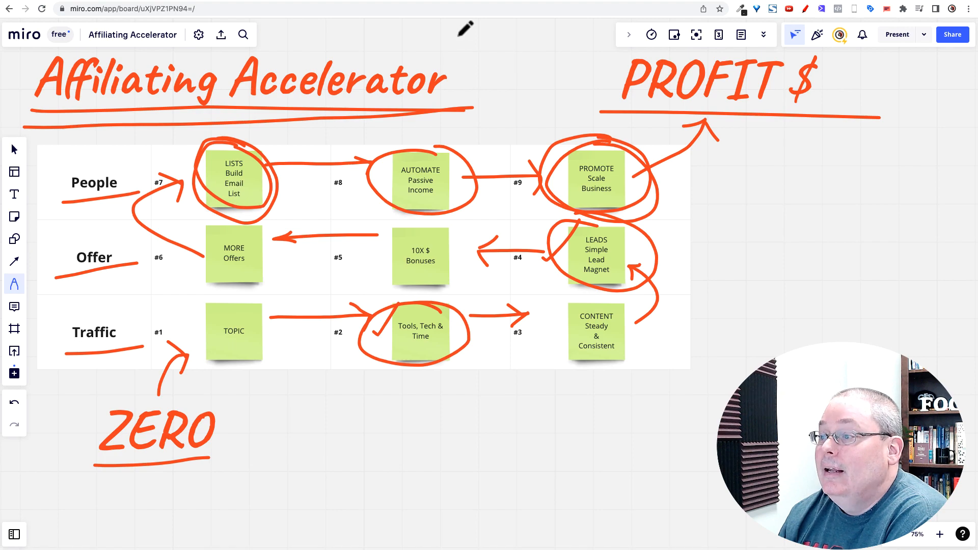
left_click(474, 2)
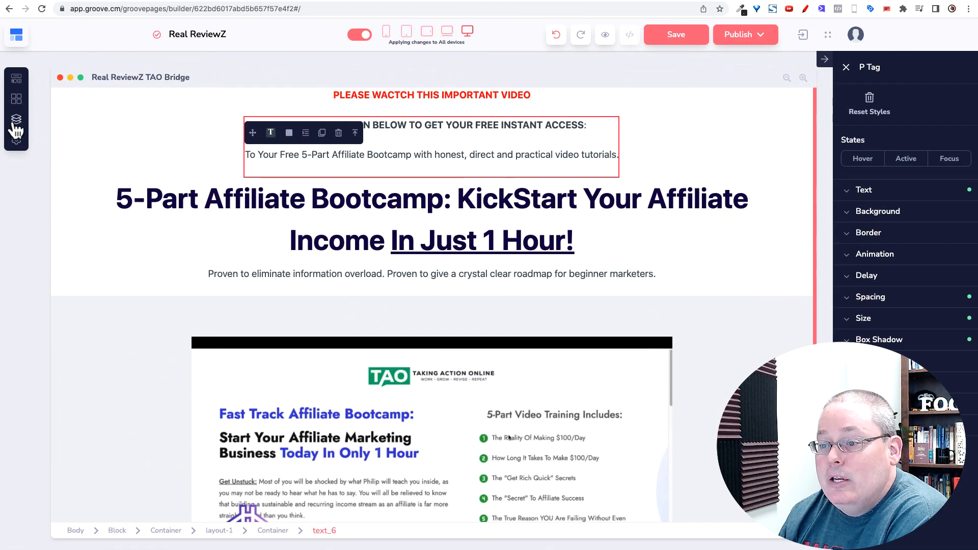
left_click(16, 125)
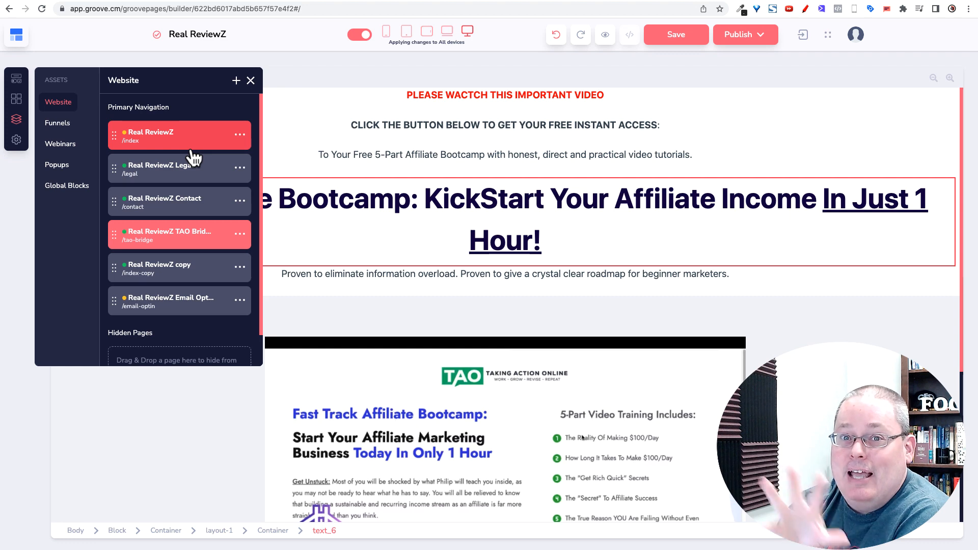
Leave the page builder for GrooveMail and open Lists, showing realreviewz.click with 1 subscriber
left_click(250, 80)
left_click(14, 36)
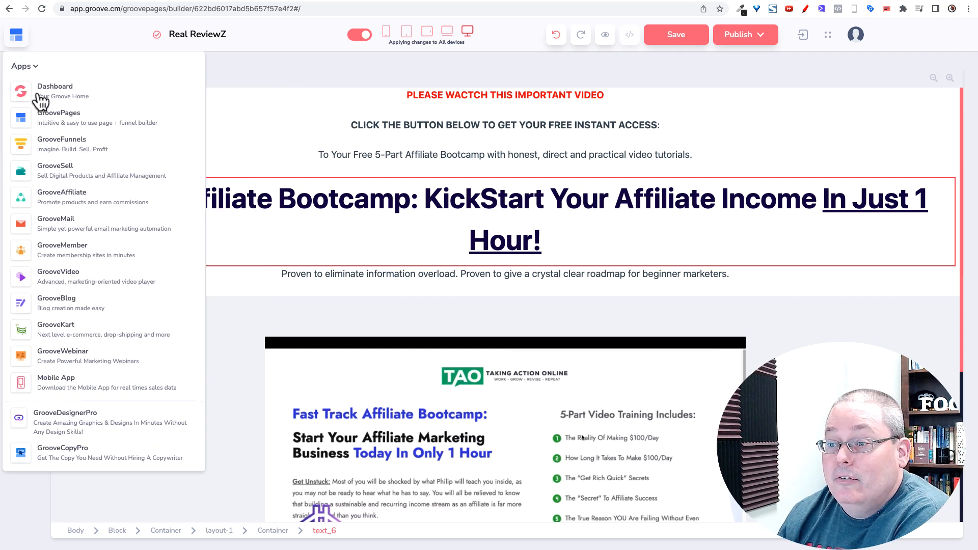
left_click(54, 224)
left_click(503, 129)
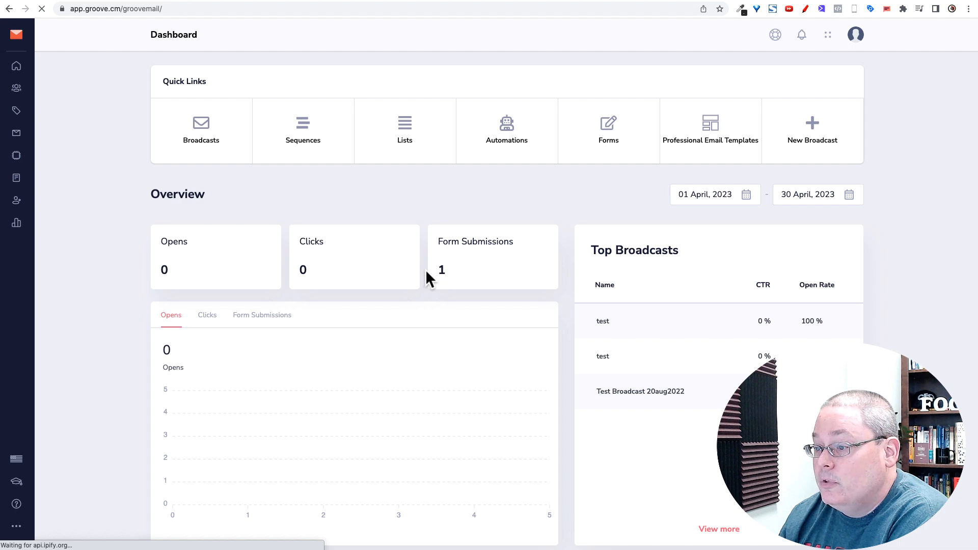
left_click(405, 128)
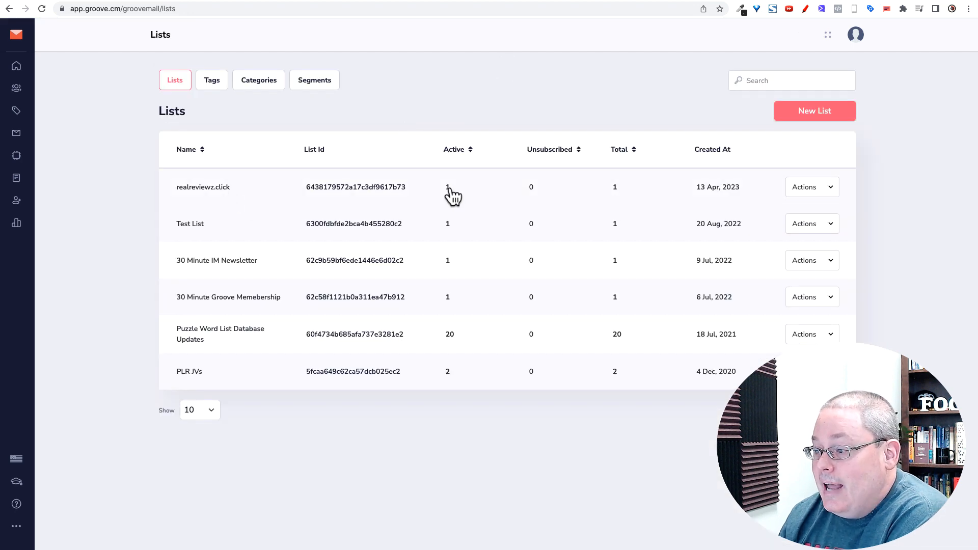
Confirm the realreviewz.click list's single active test subscriber, then return to the Dashboard
left_click(448, 188)
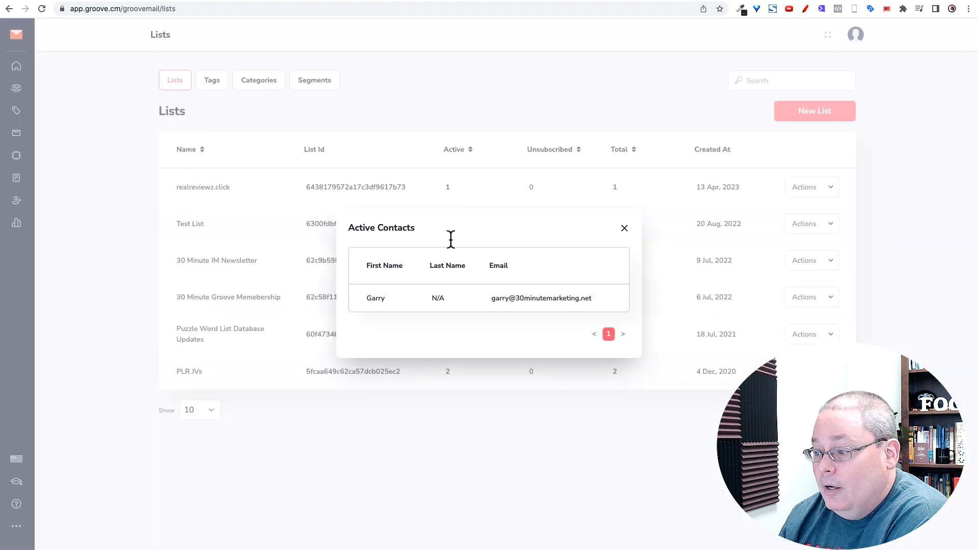
left_click_drag(610, 302, 437, 306)
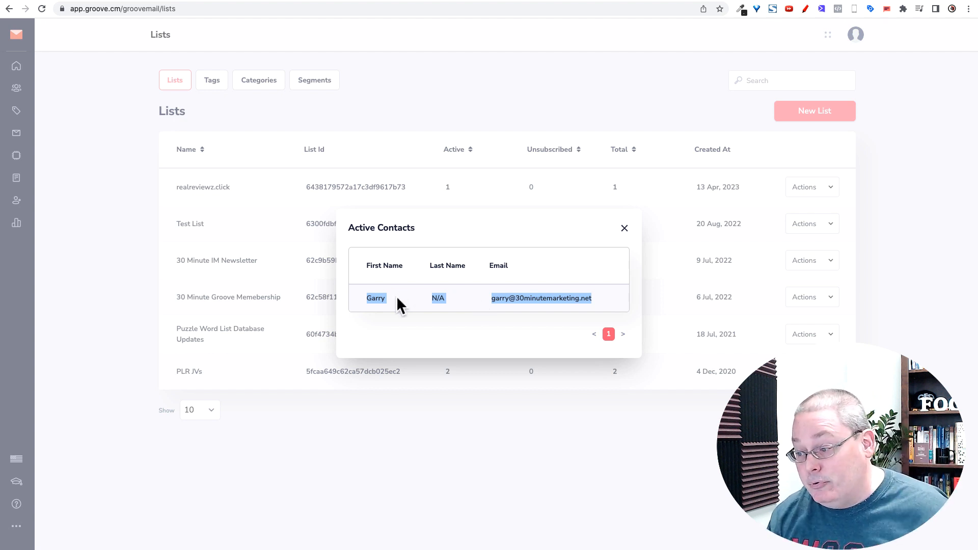
left_click(624, 228)
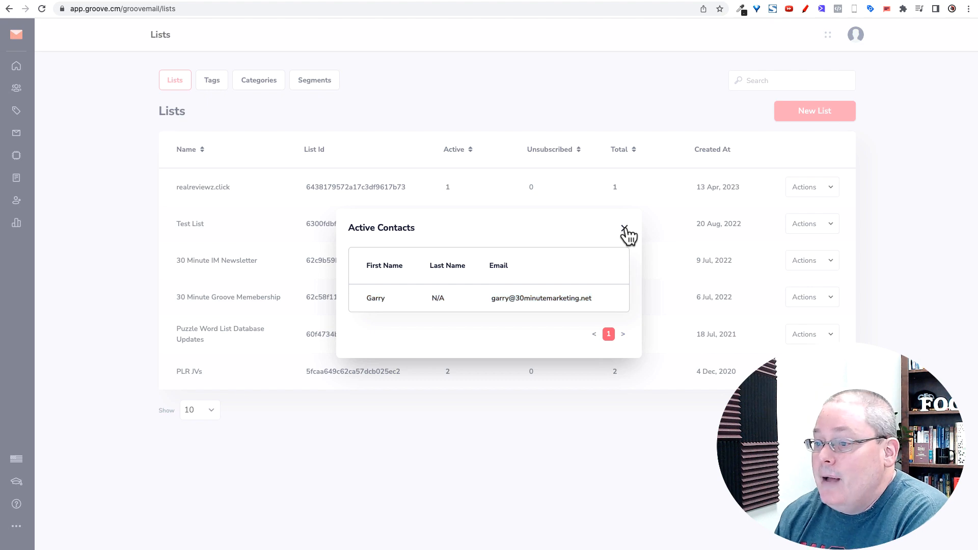
left_click(17, 70)
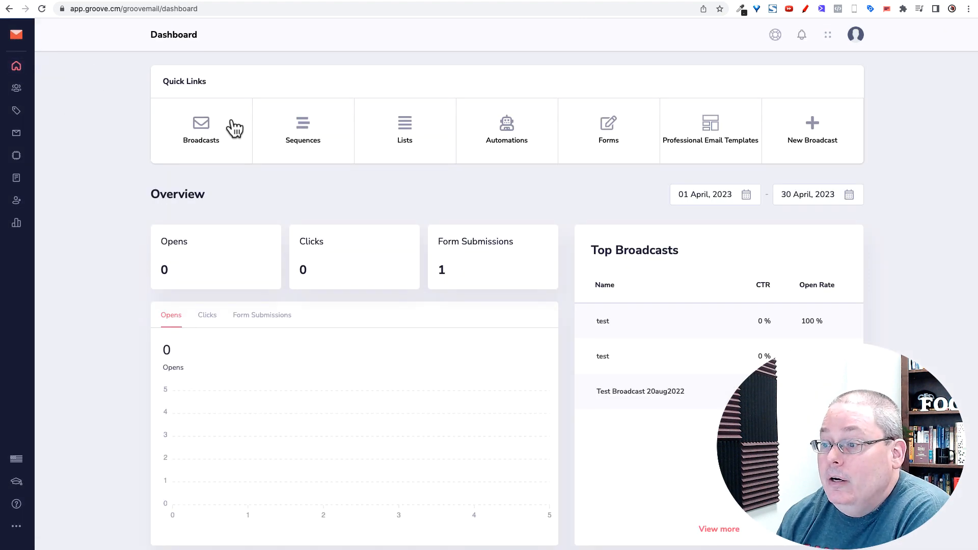
Start a new GrooveMail broadcast from the Broadcasts page
left_click(206, 130)
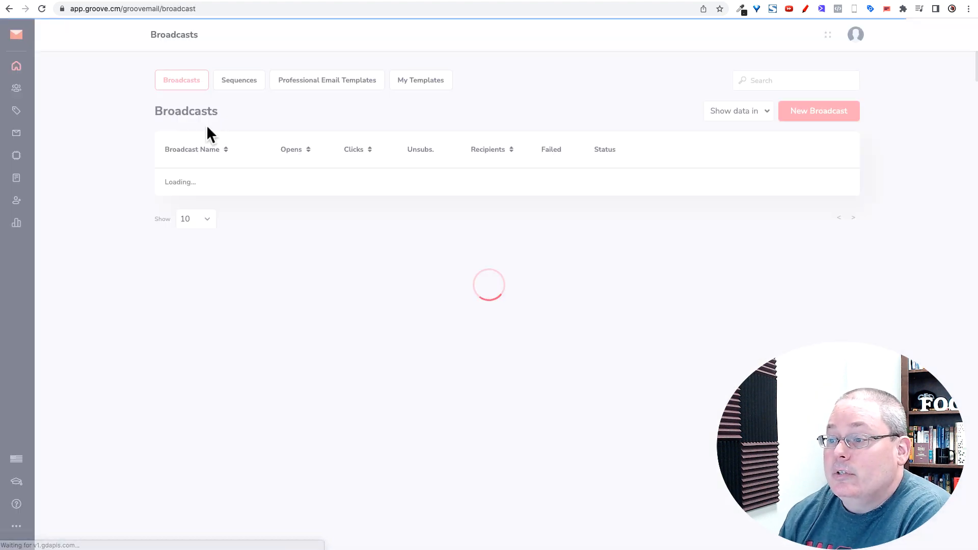
left_click(817, 111)
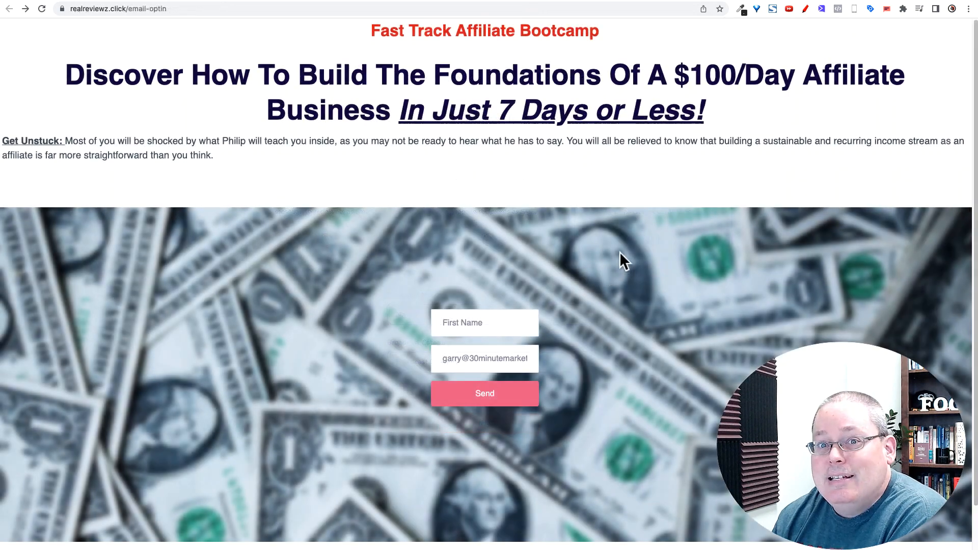
left_click(186, 9)
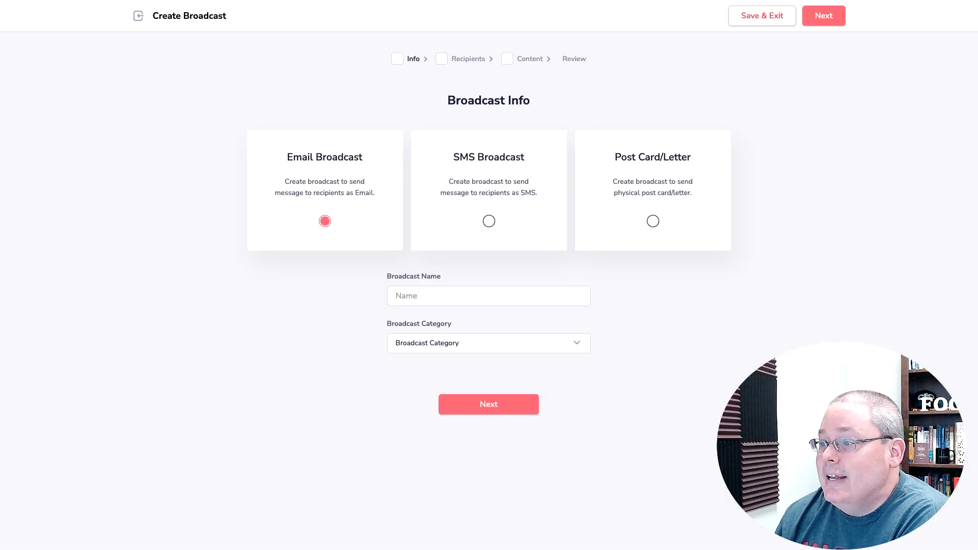
Exit the unnamed broadcast without saving and go to the Groove dashboard
left_click(784, 23)
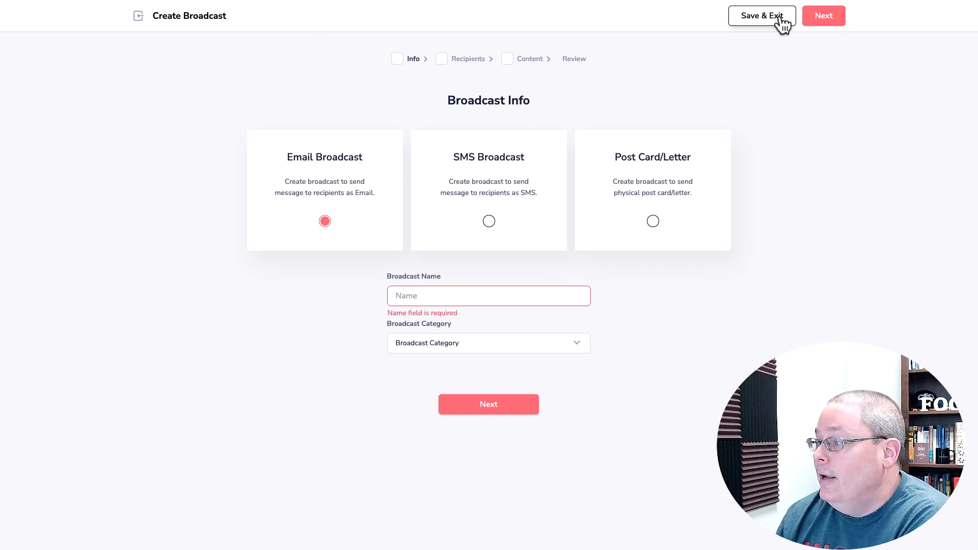
left_click(138, 17)
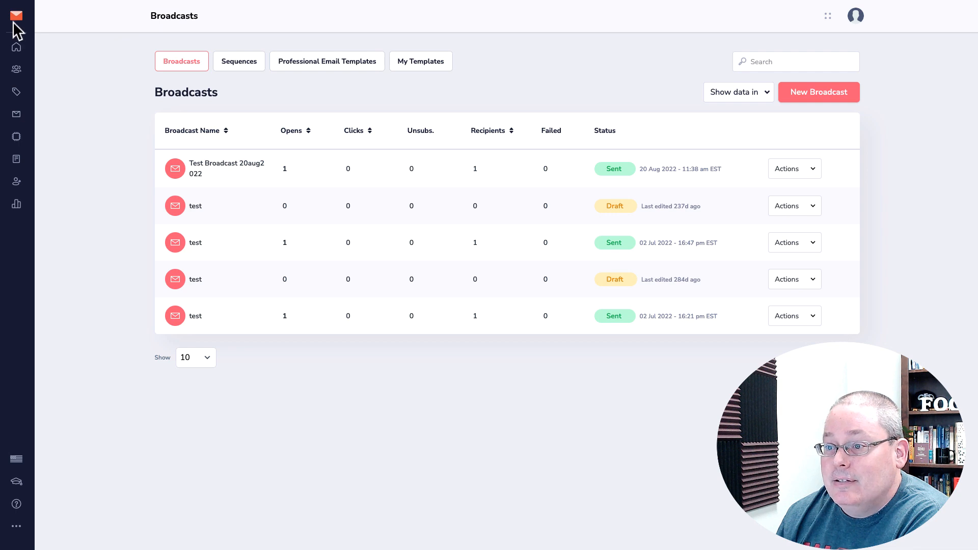
left_click(15, 19)
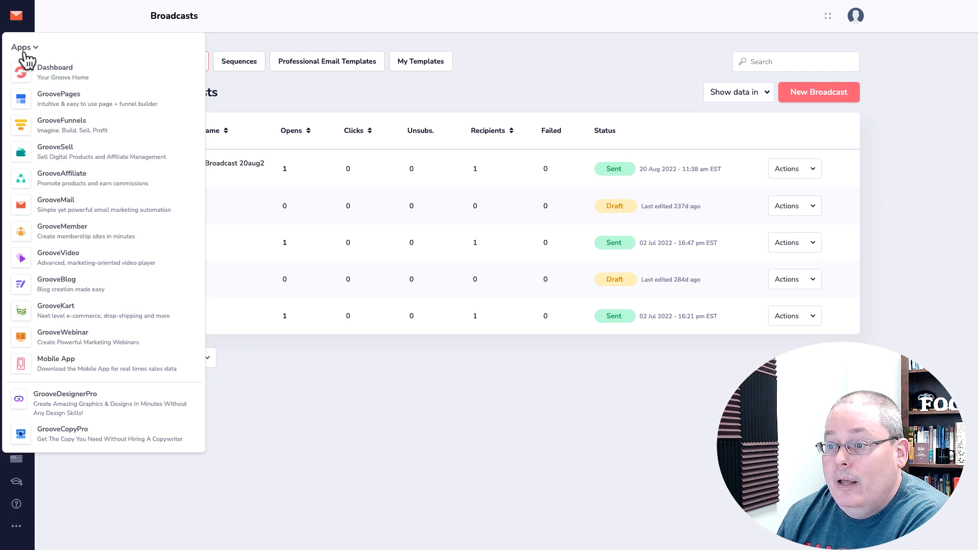
left_click(46, 76)
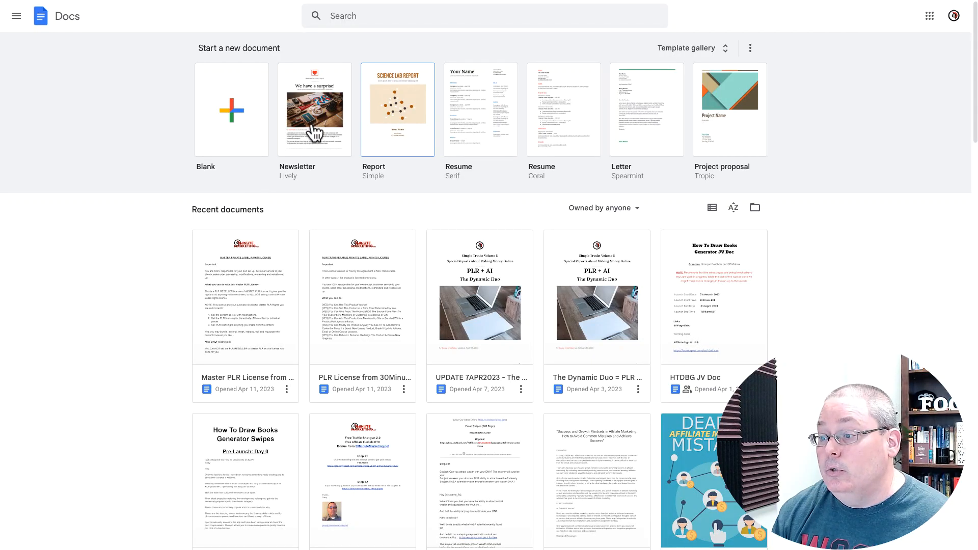
Create a new Google Docs document from the Newsletter template
left_click(311, 125)
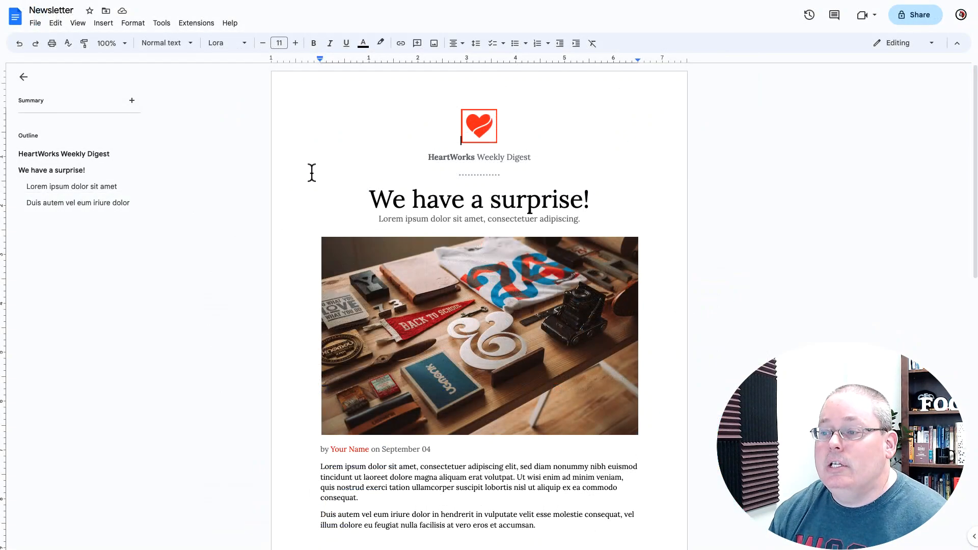
Download the Newsletter document as a PDF Document and review its two pages
scroll(311, 170, "down", 10)
scroll(313, 202, "up", 10)
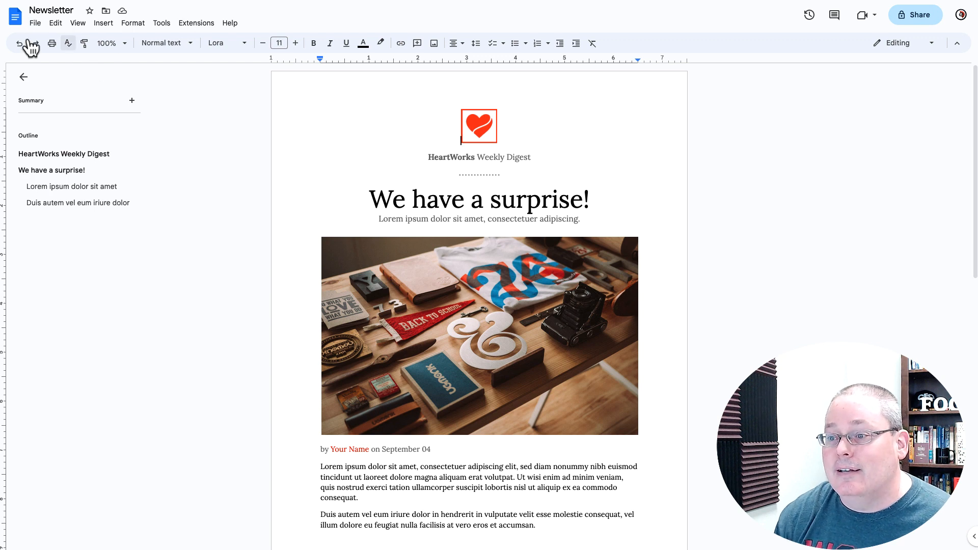
left_click(35, 24)
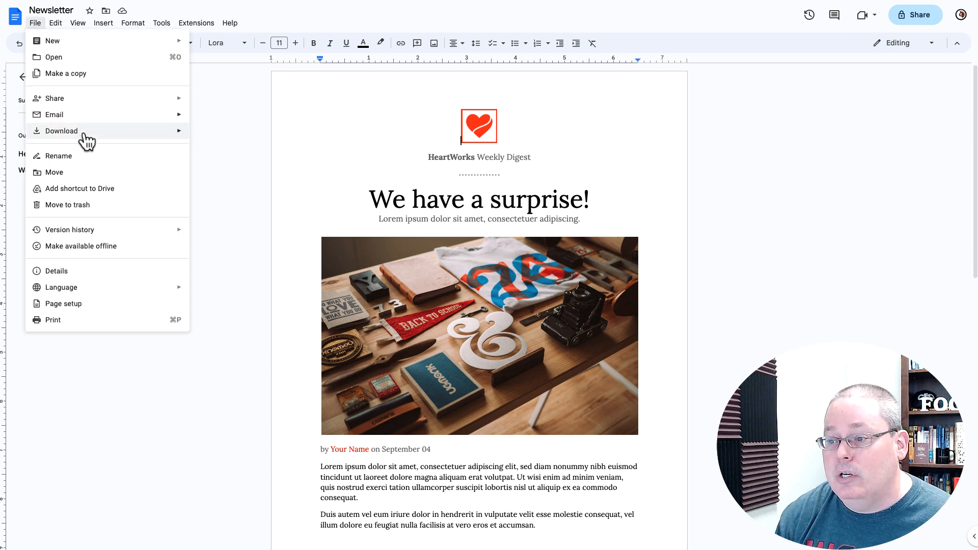
mouse_move(147, 138)
left_click(234, 183)
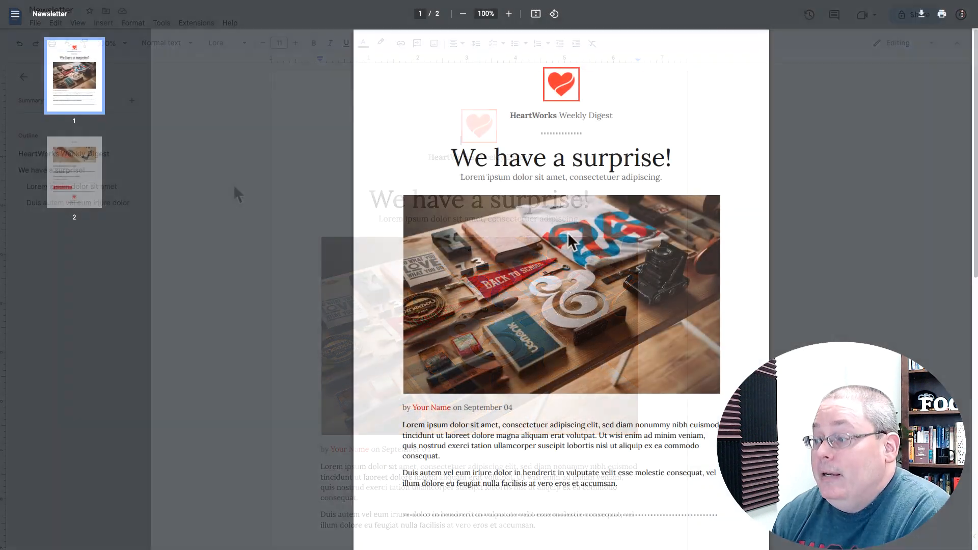
scroll(565, 238, "down", 10)
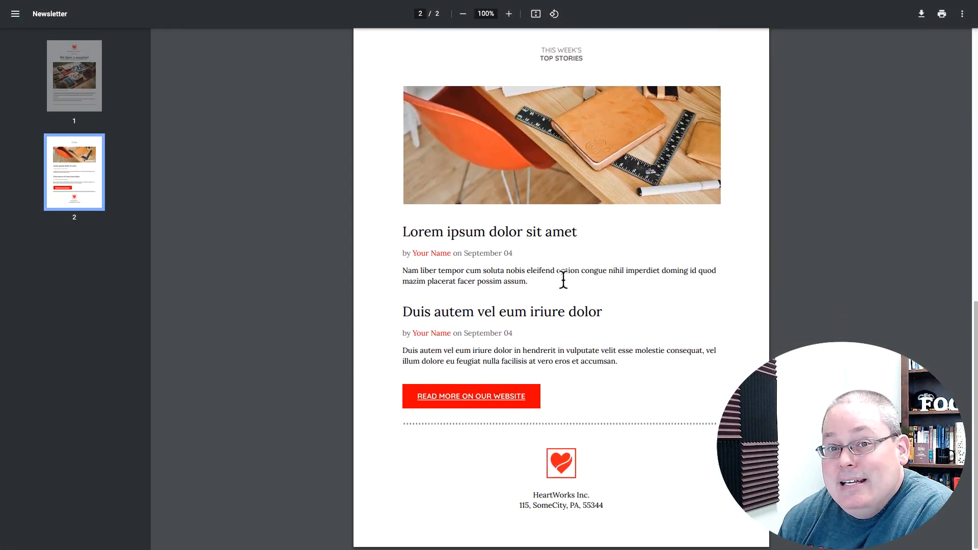
scroll(565, 283, "up", 10)
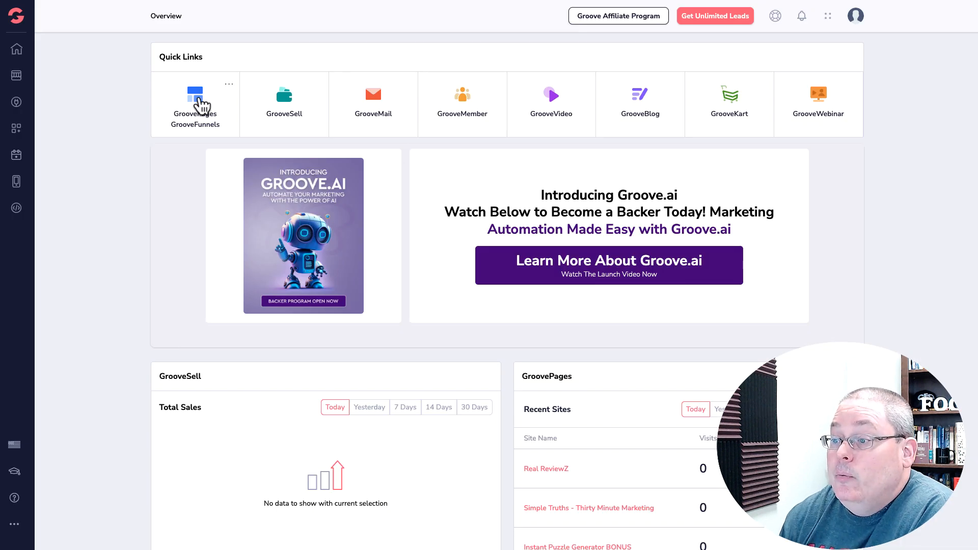
Open the Real ReviewZ site in GroovePages and duplicate its Email Opt-in page
left_click(200, 107)
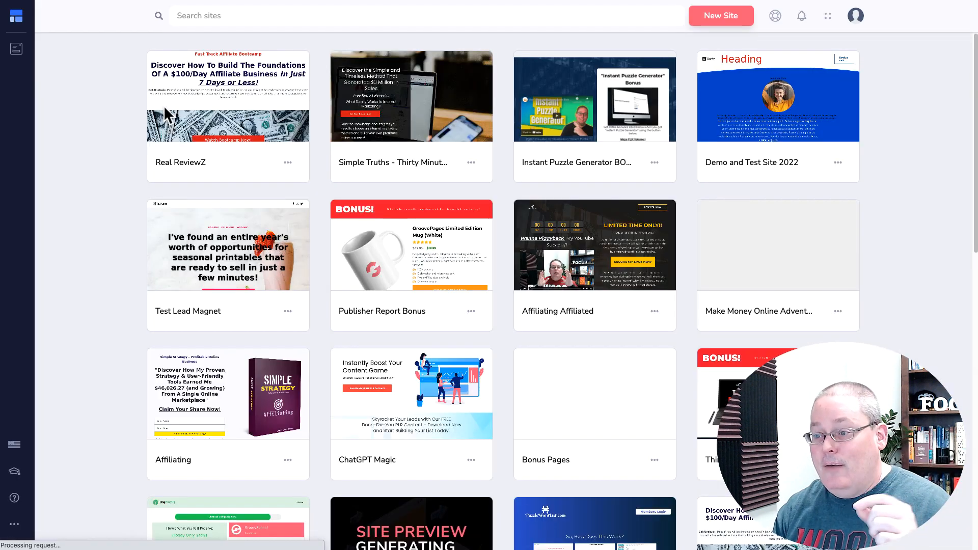
mouse_move(166, 115)
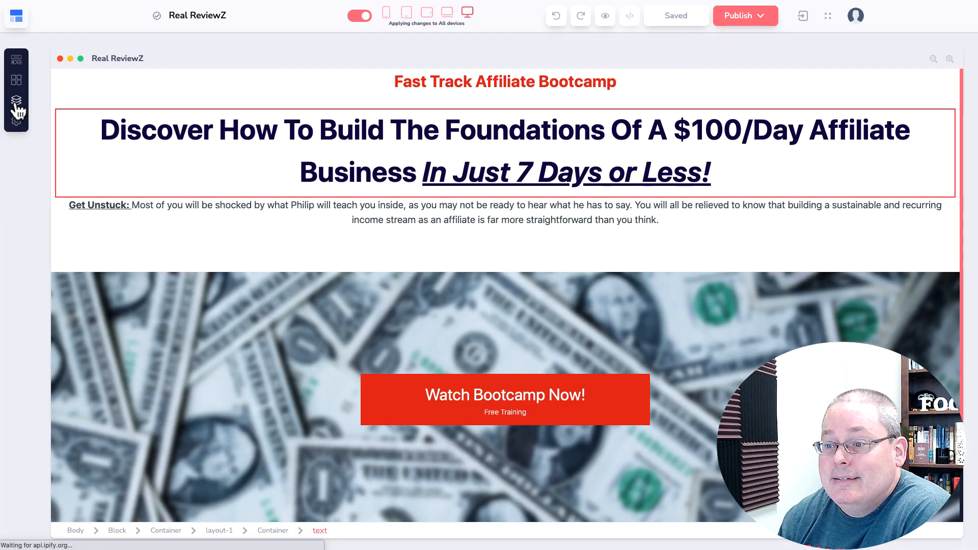
left_click(16, 101)
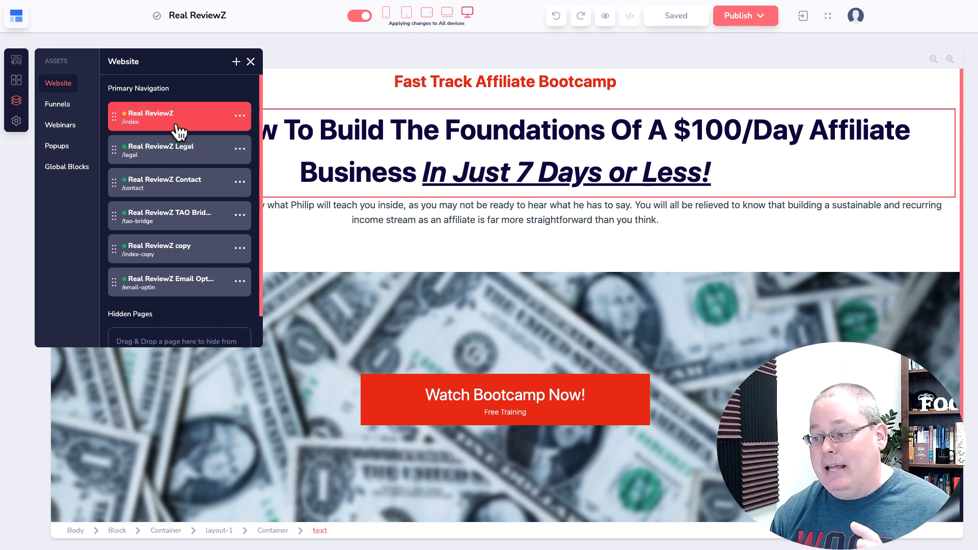
left_click(168, 294)
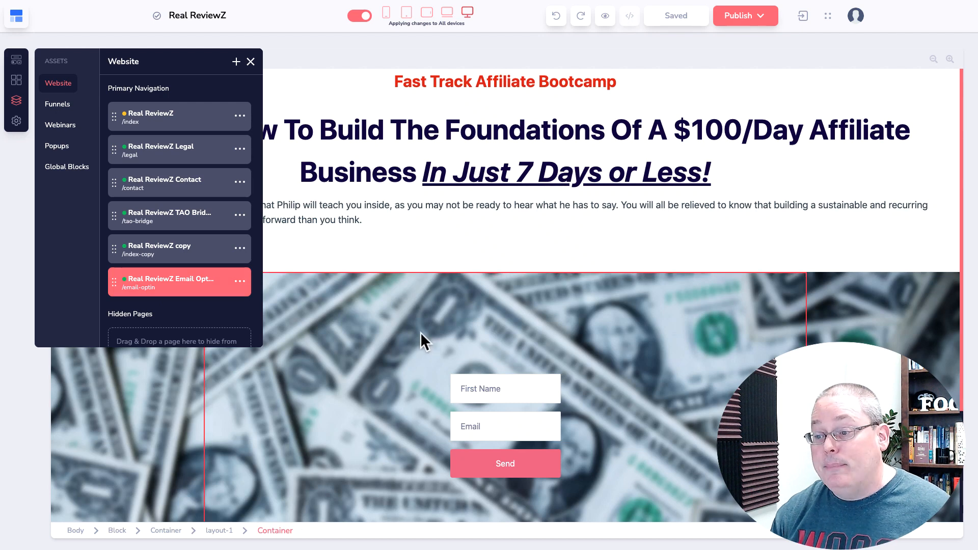
left_click(240, 282)
scroll(186, 301, "down", 2)
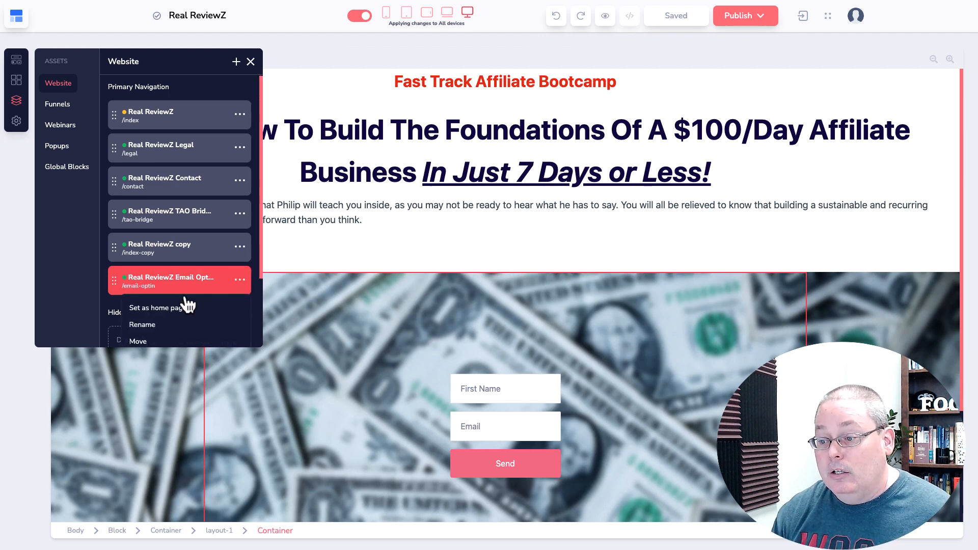
left_click(169, 282)
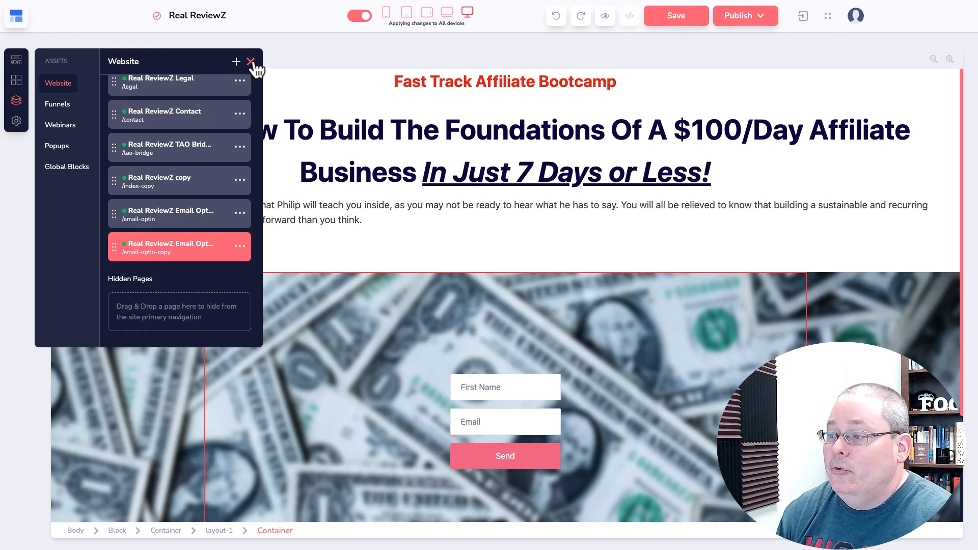
Delete the whole GrooveMail opt-in form from the copy page, leaving its container empty
left_click(250, 61)
scroll(442, 340, "down", 3)
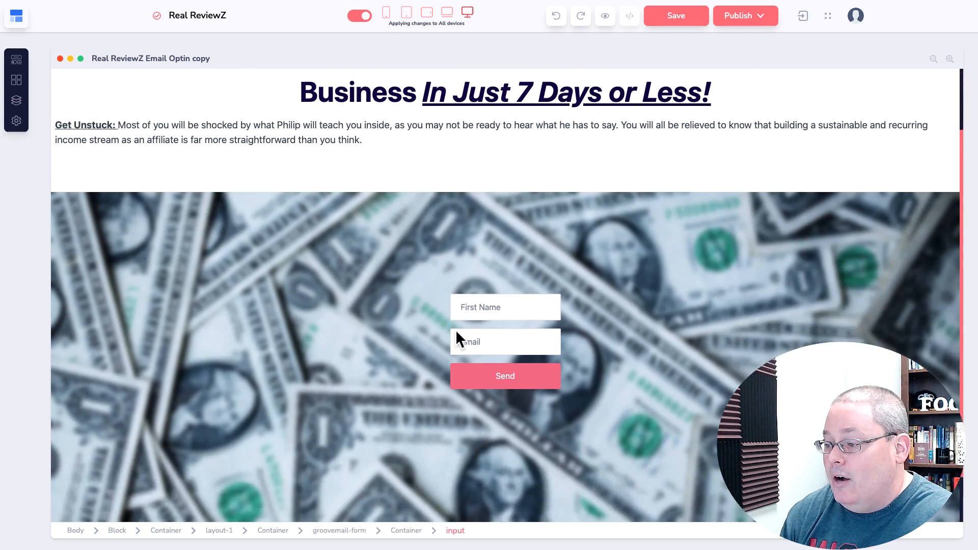
left_click(447, 327)
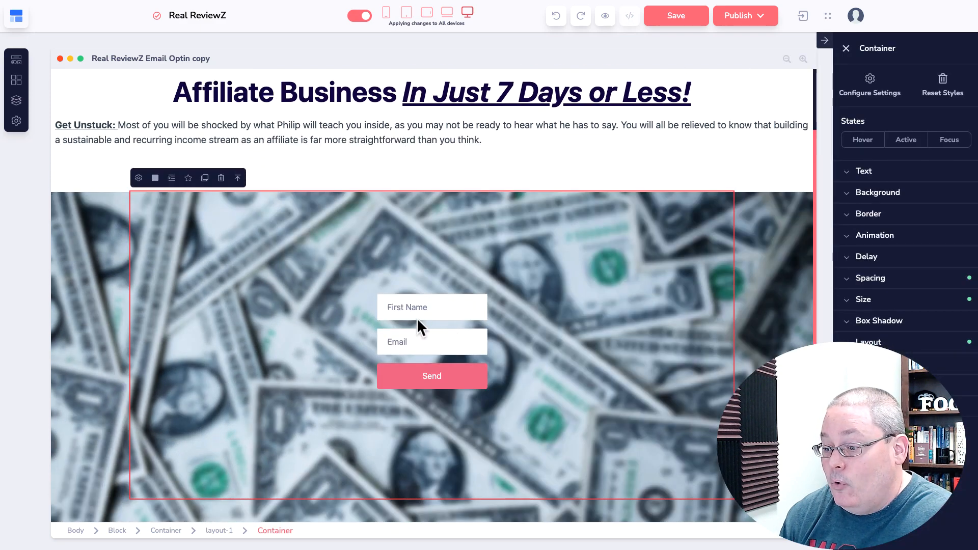
left_click(419, 318)
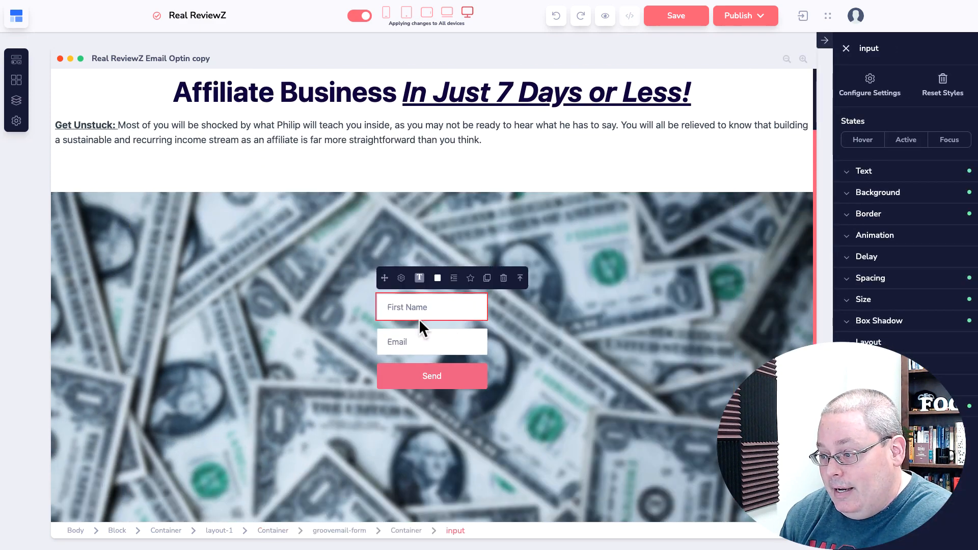
left_click(344, 531)
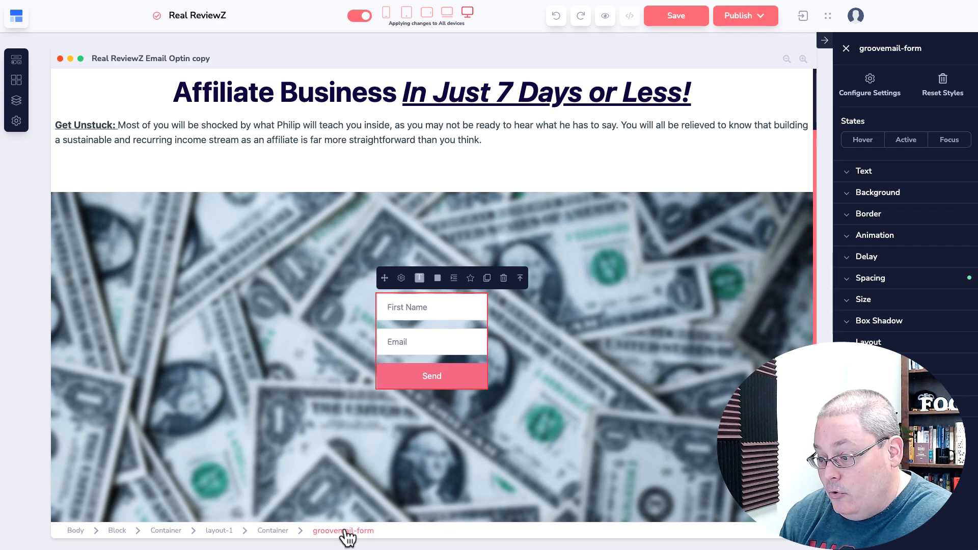
left_click(503, 279)
left_click(508, 294)
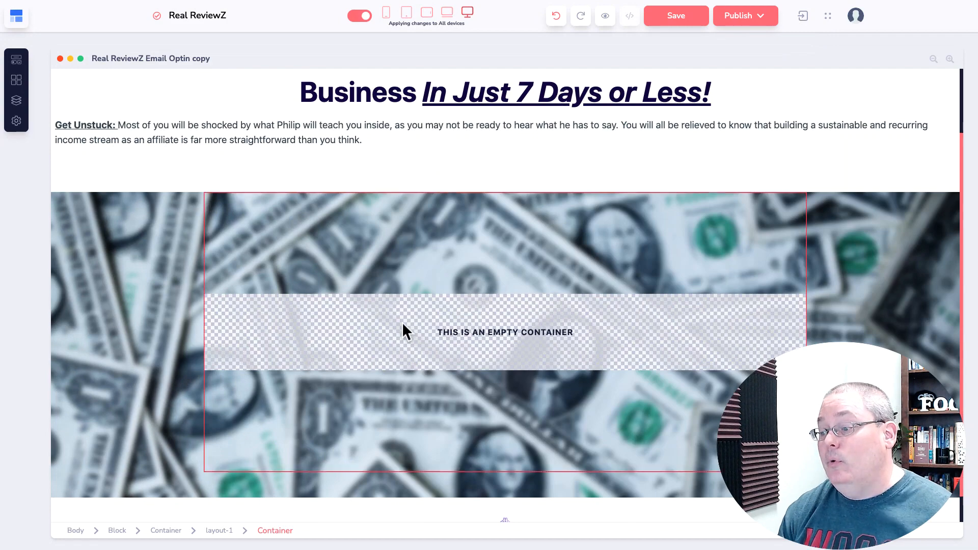
left_click(16, 60)
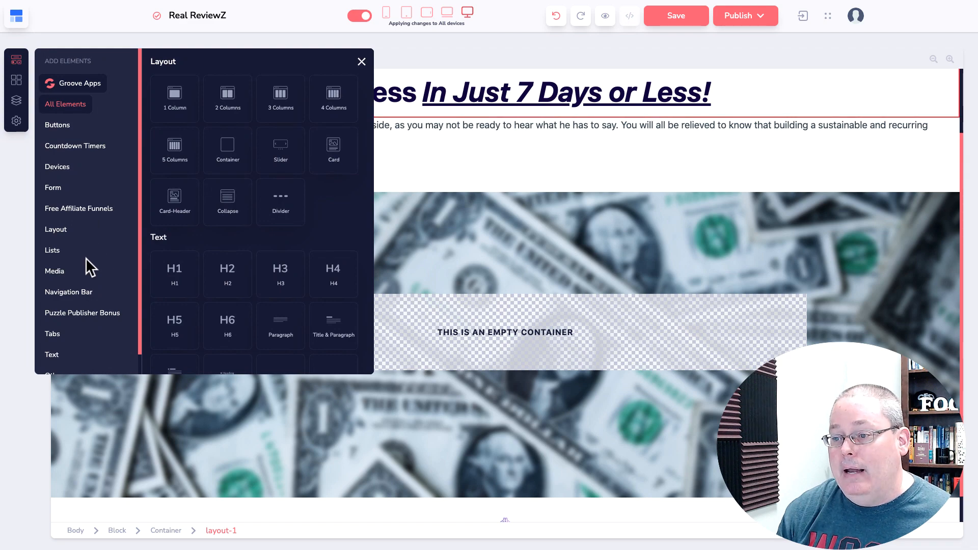
scroll(85, 257, "down", 1)
Drag a red Solid Button from the Buttons elements into the empty container
left_click(57, 104)
left_click_drag(334, 148, 522, 355)
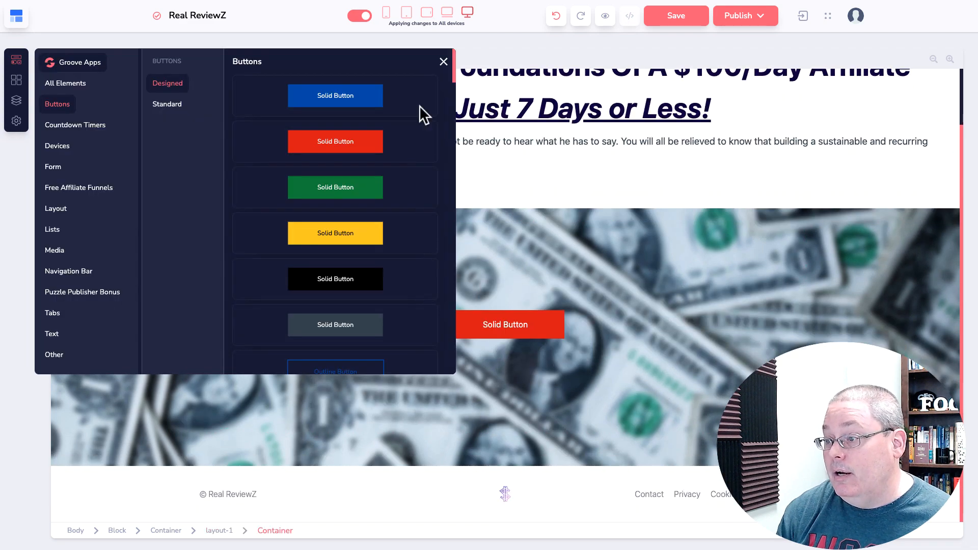
left_click(443, 61)
left_click(450, 337)
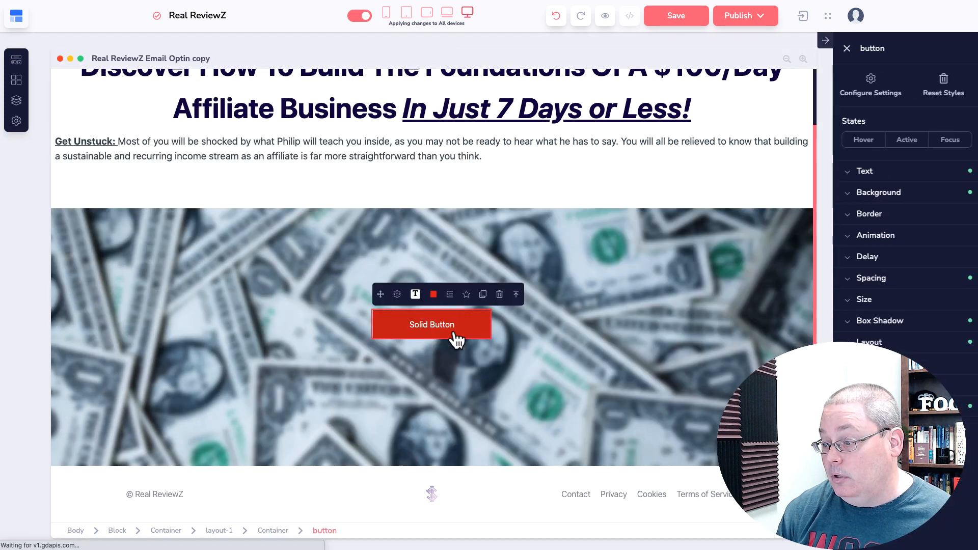
Label the button 'Download Your Lead Magnet', set its link to none, and save the page
left_click(396, 294)
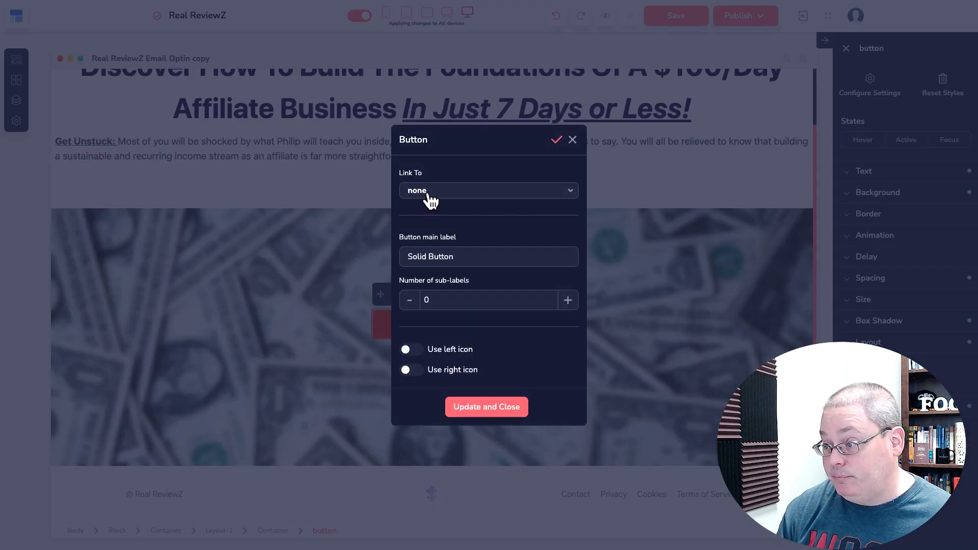
left_click(428, 194)
left_click(430, 288)
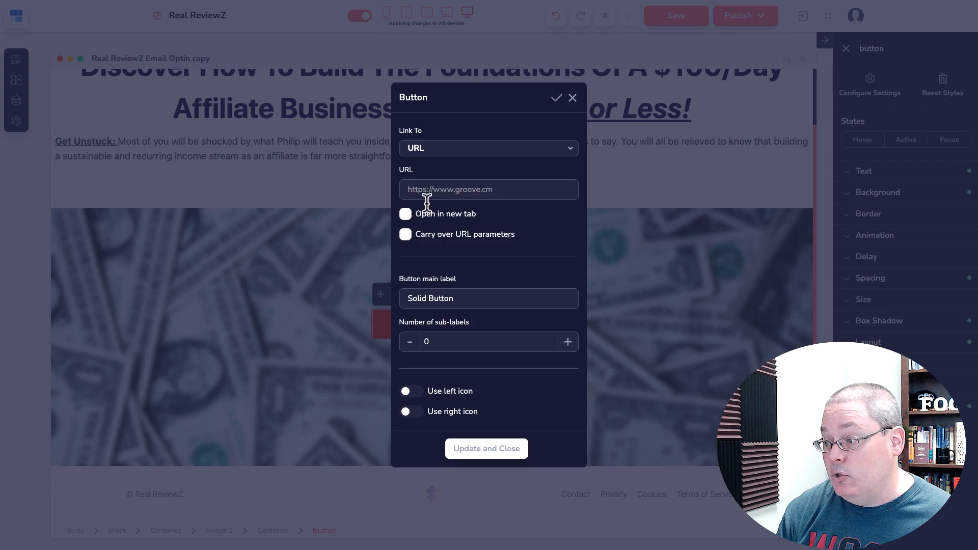
left_click(424, 186)
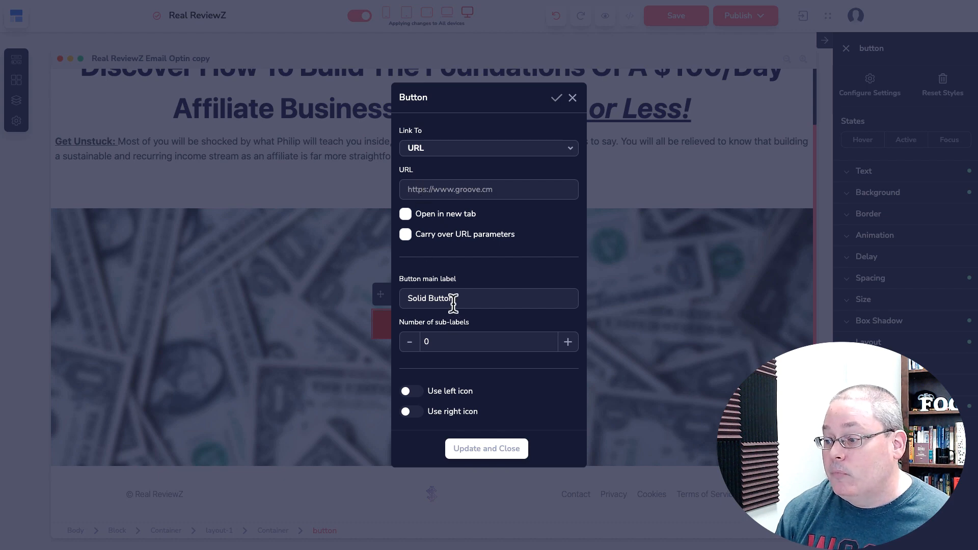
left_click_drag(452, 299, 407, 299)
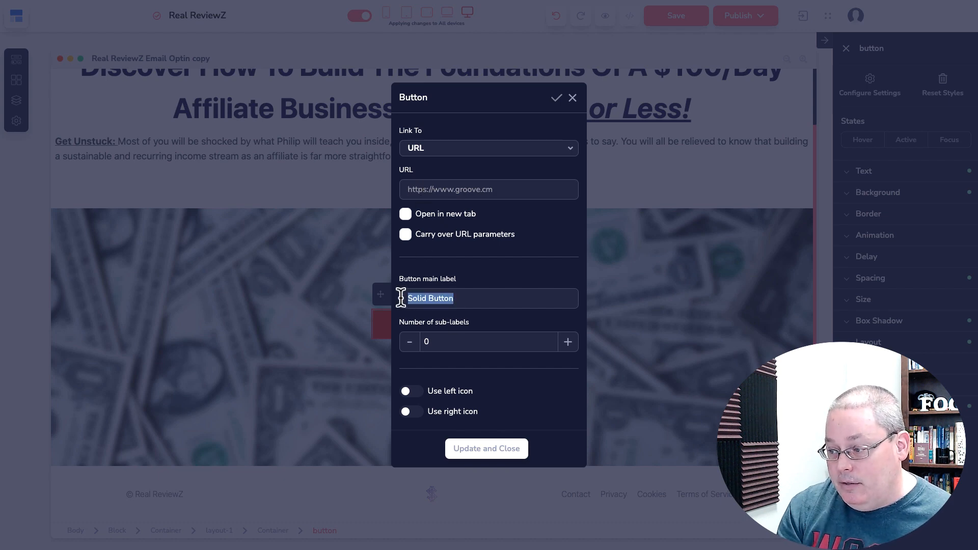
type("Downo")
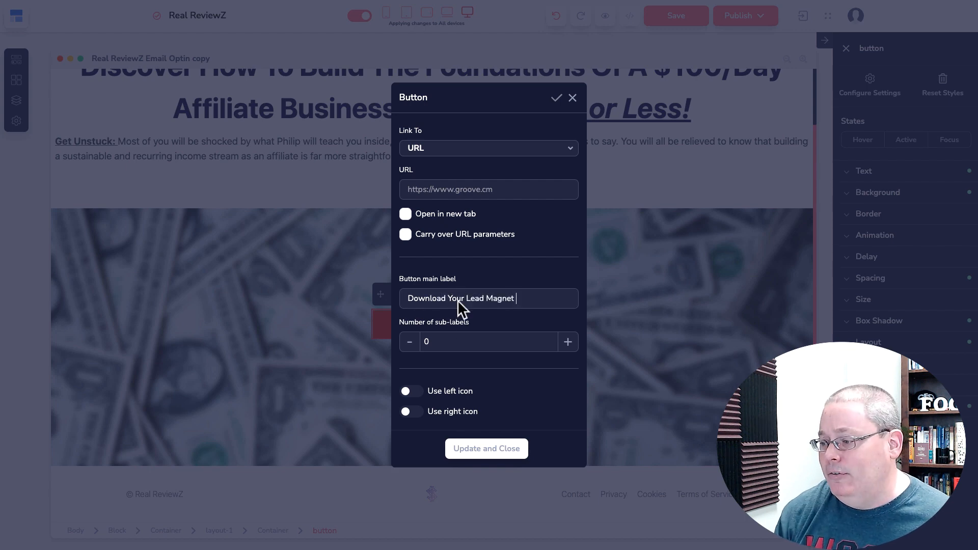
left_click(441, 148)
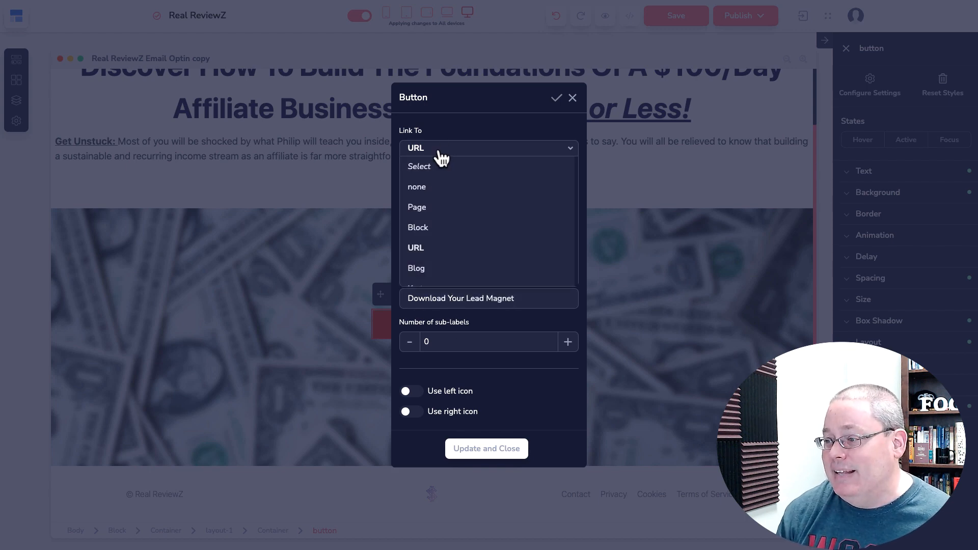
left_click(430, 185)
left_click_drag(524, 254, 399, 247)
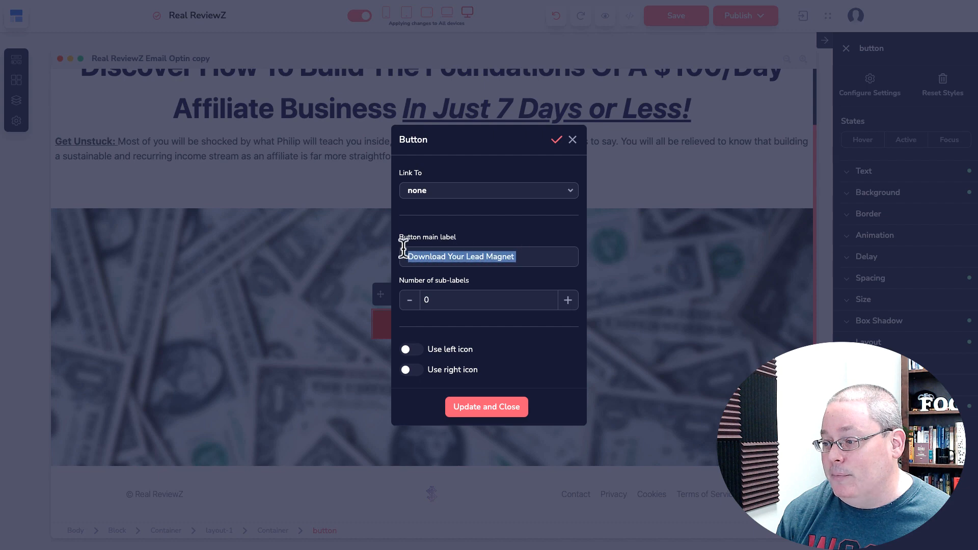
left_click(494, 407)
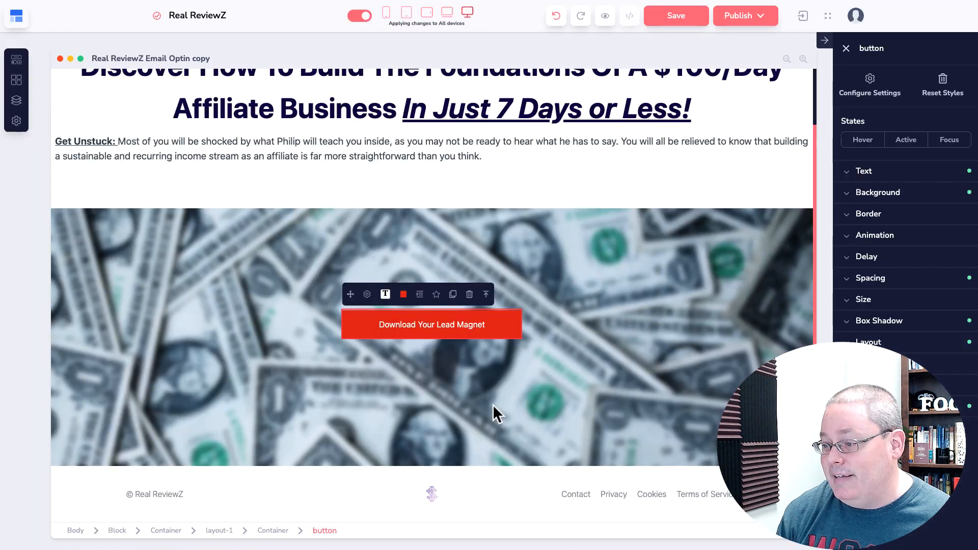
left_click(674, 15)
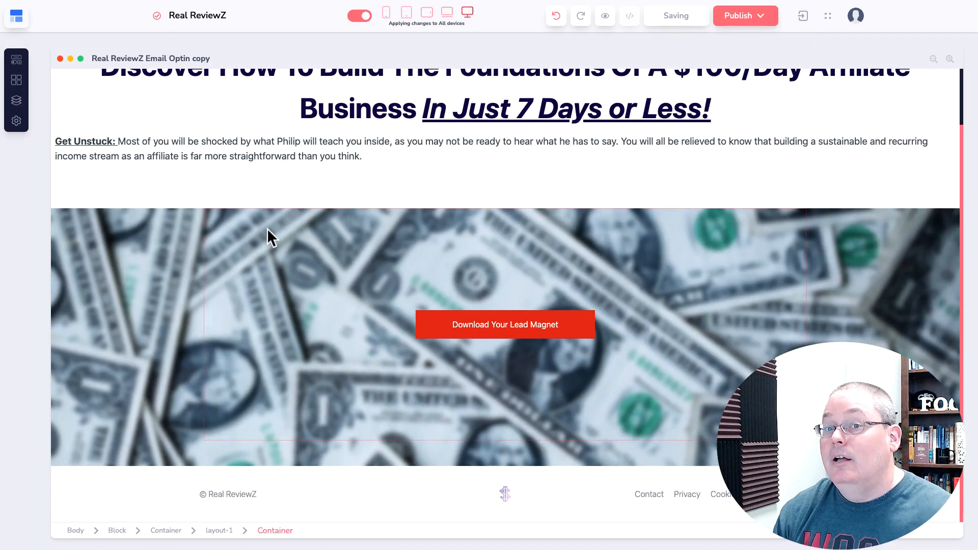
left_click(16, 16)
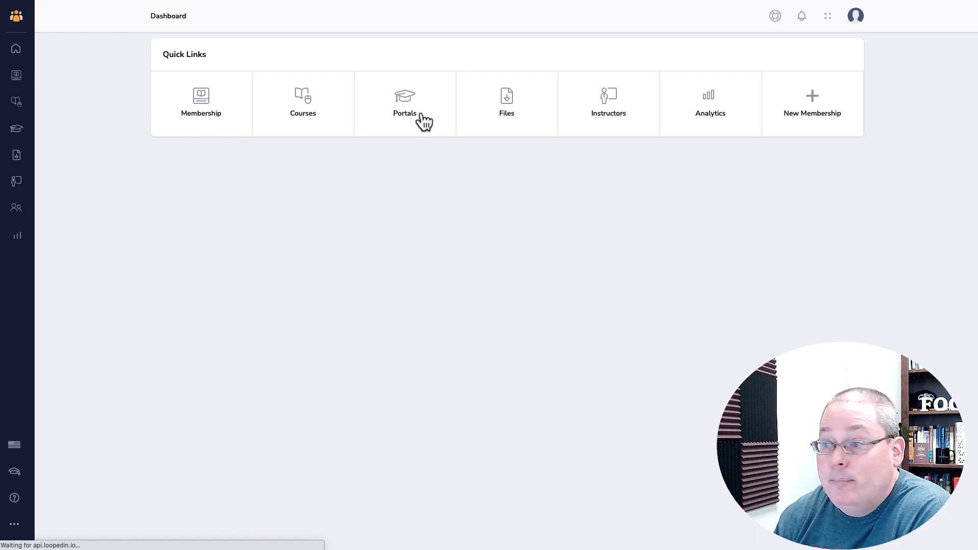
Open the Files library from the GrooveMember dashboard
left_click(505, 104)
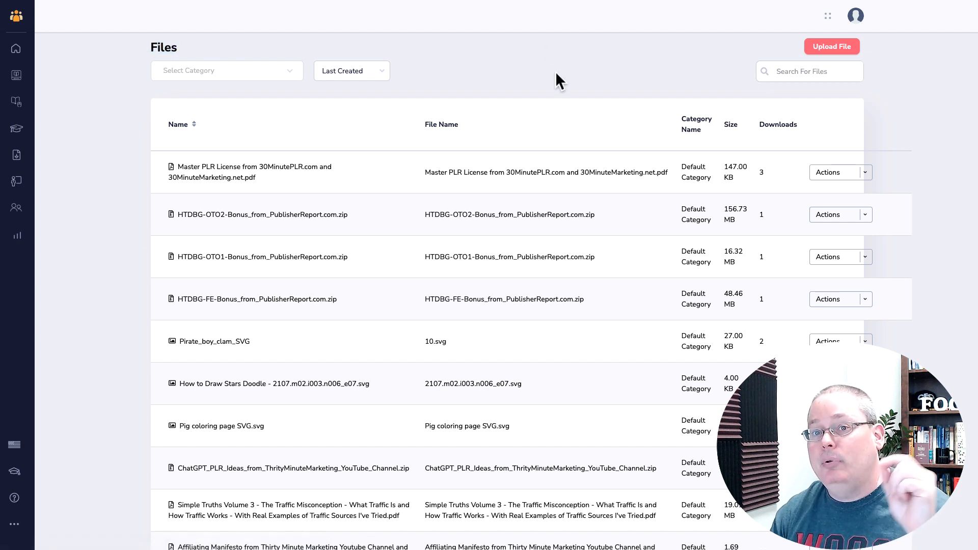
Upload Newsletter.pdf as a new file in GrooveMember
left_click(832, 46)
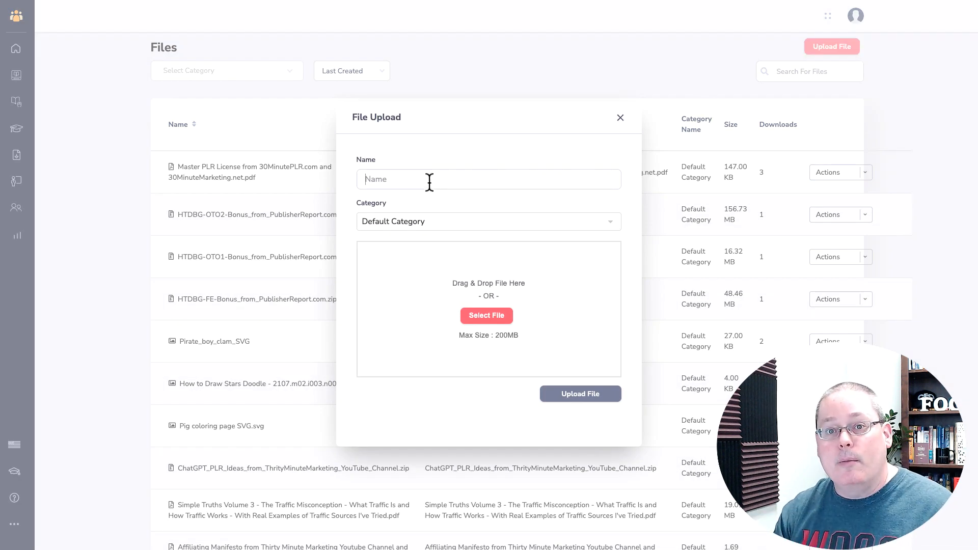
left_click(486, 315)
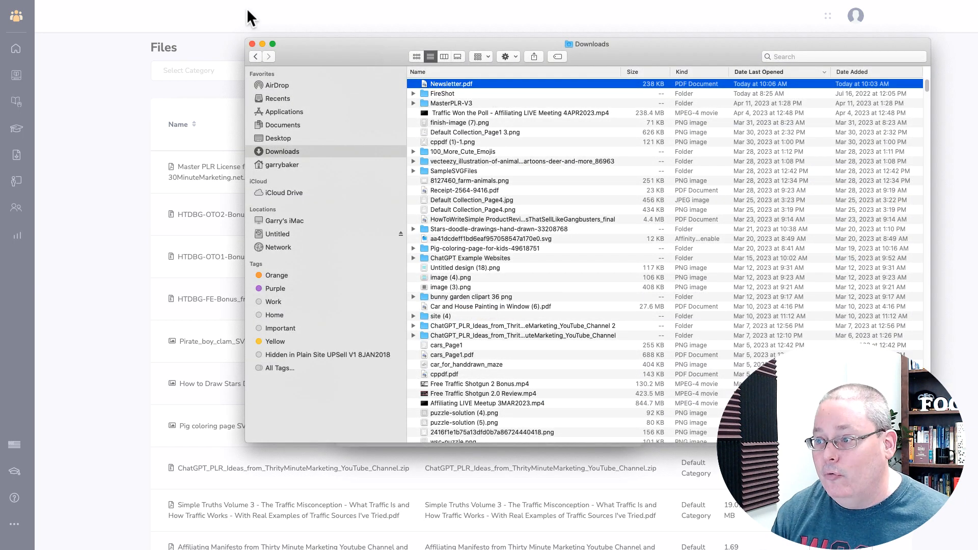
key("Escape")
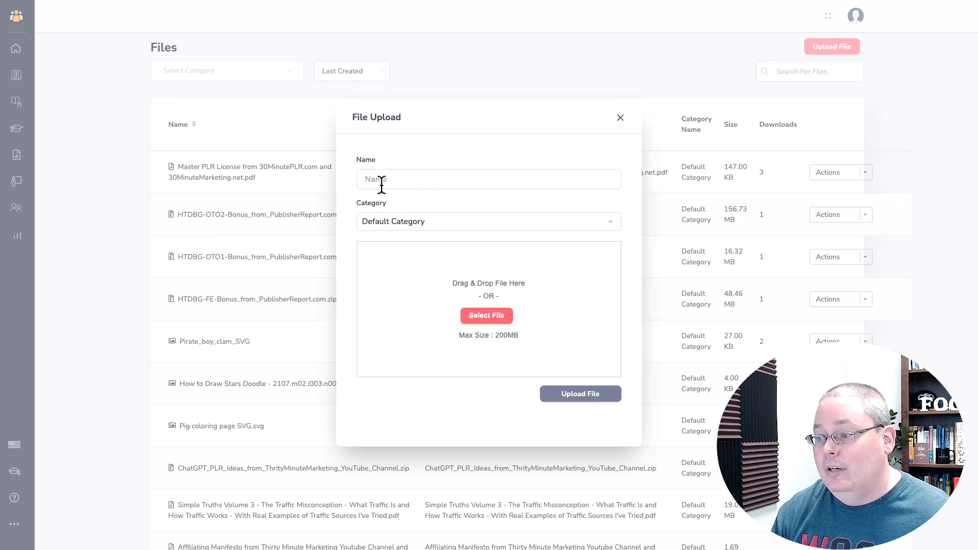
type("Newsletter.pdf")
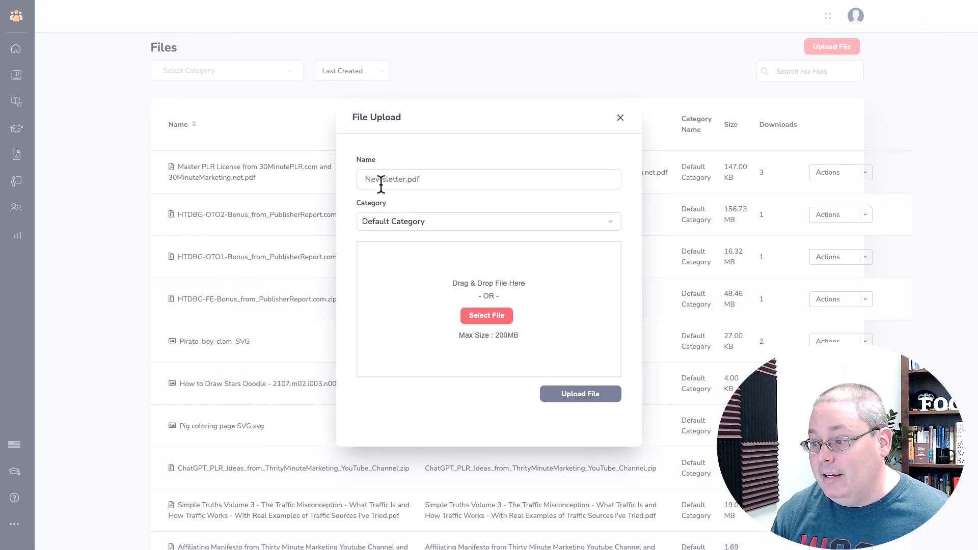
left_click(488, 319)
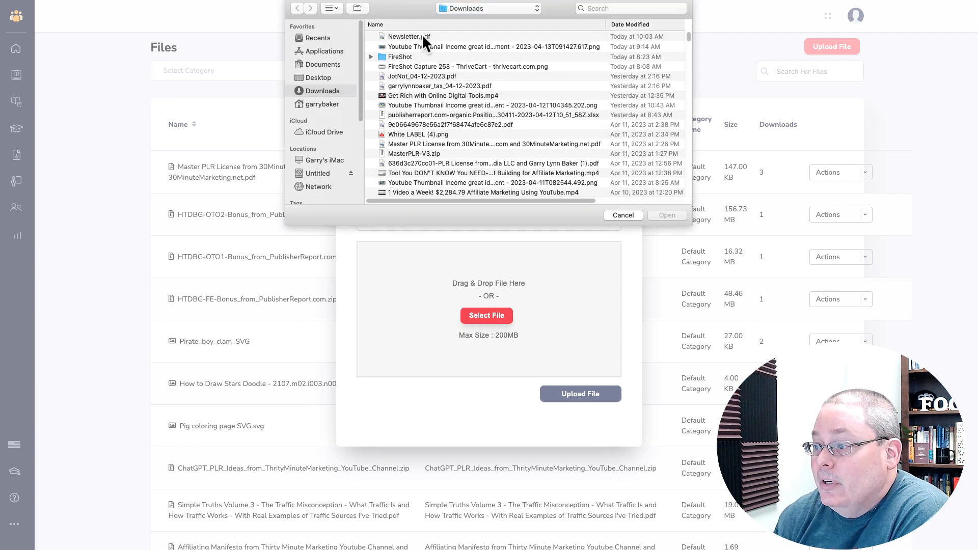
double_click(421, 35)
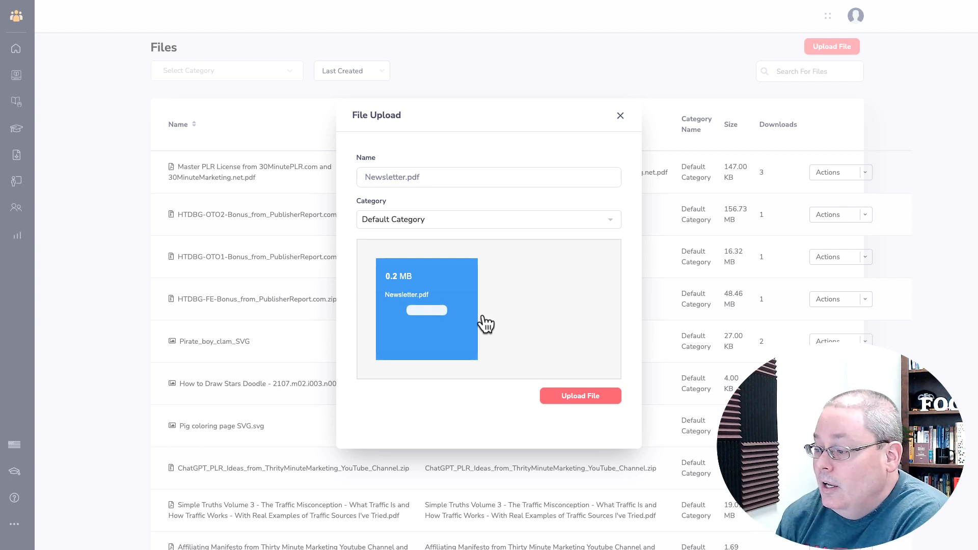
left_click(560, 397)
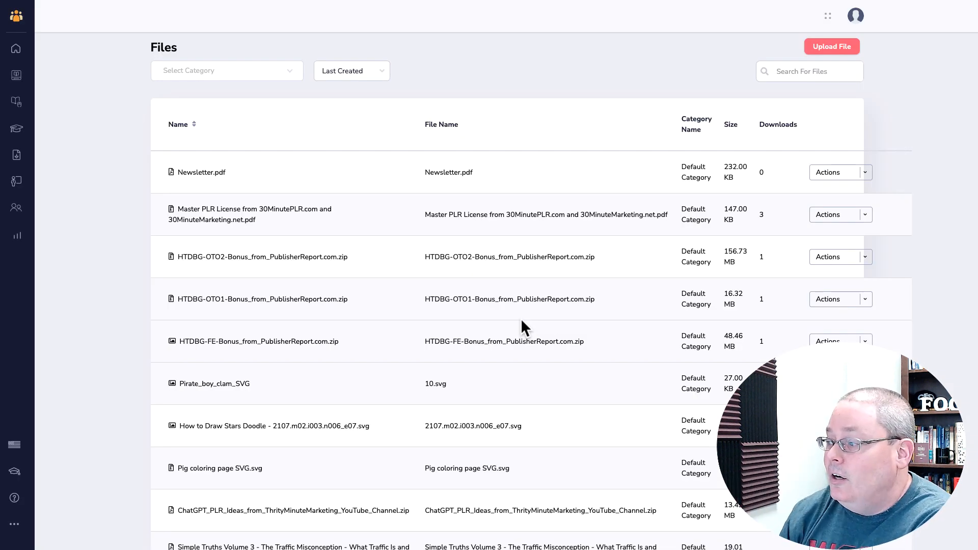
Copy Newsletter.pdf's secure download URL and switch back to GroovePages
left_click(865, 173)
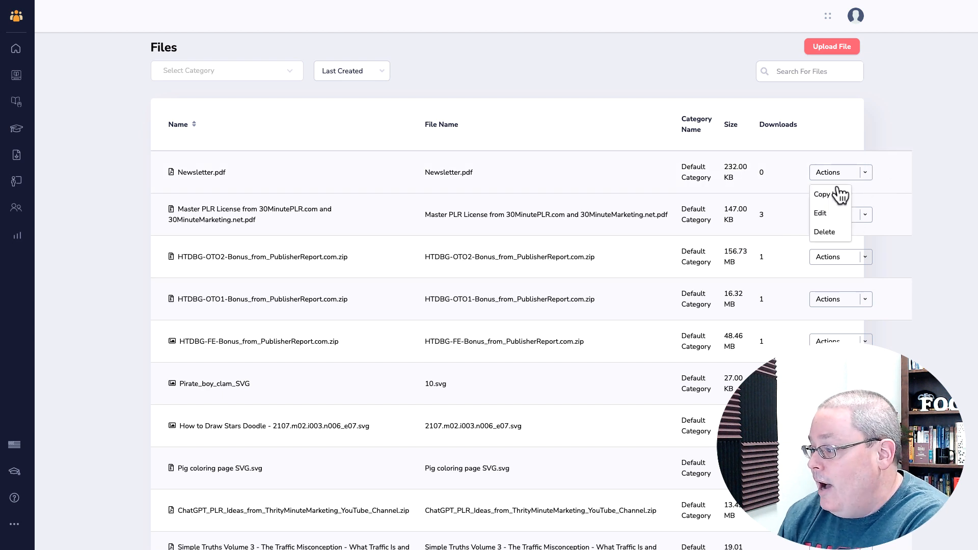
left_click(835, 193)
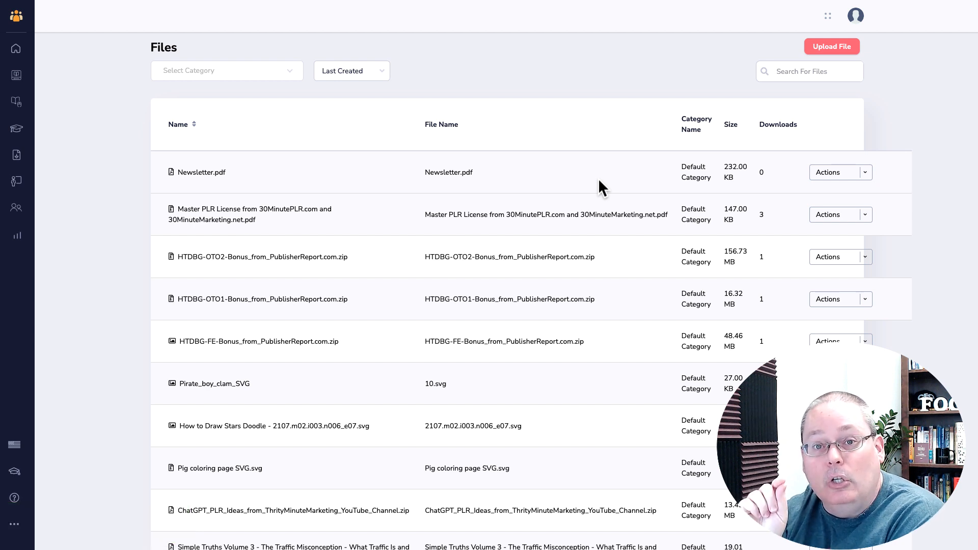
left_click(865, 173)
left_click(838, 194)
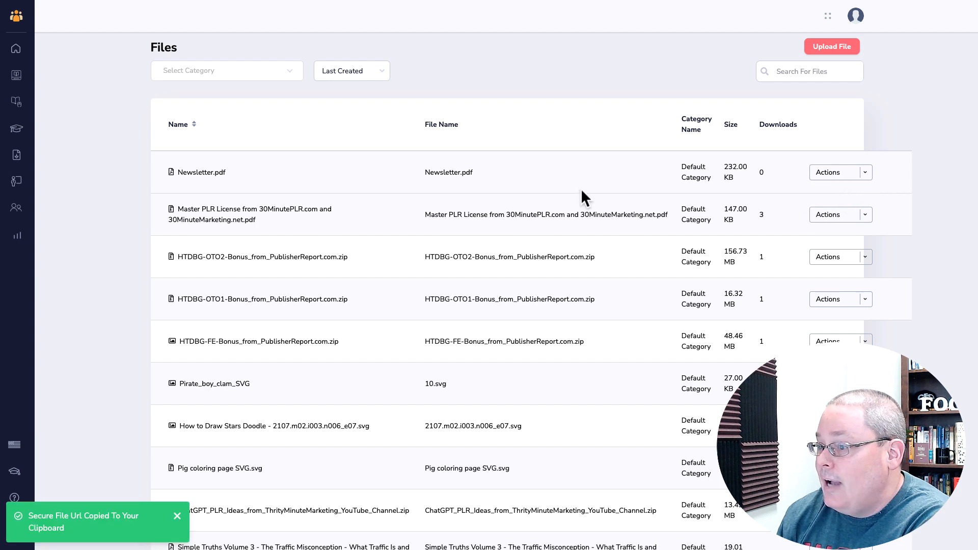
left_click(15, 19)
left_click(51, 107)
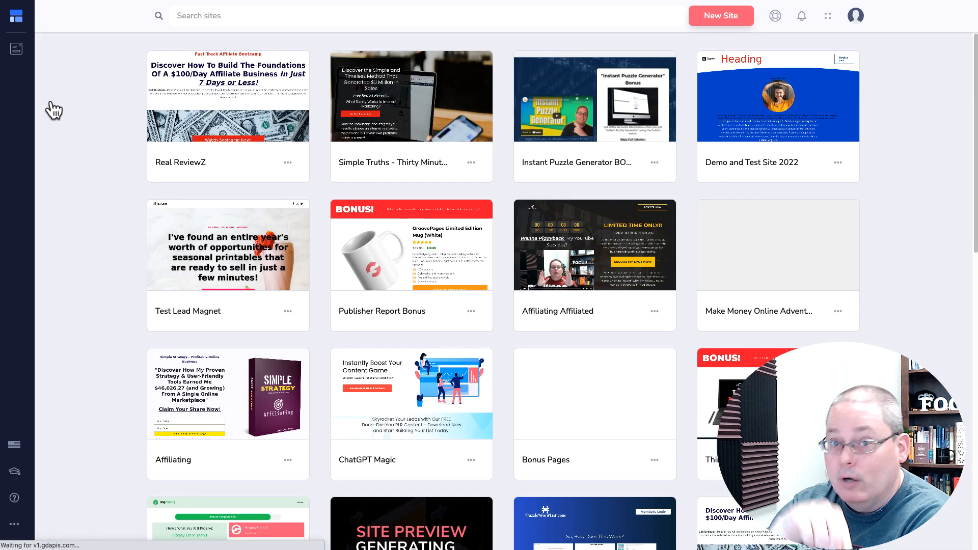
Manage the Real ReviewZ site and switch the editor to the email-optin-copy page
mouse_move(261, 118)
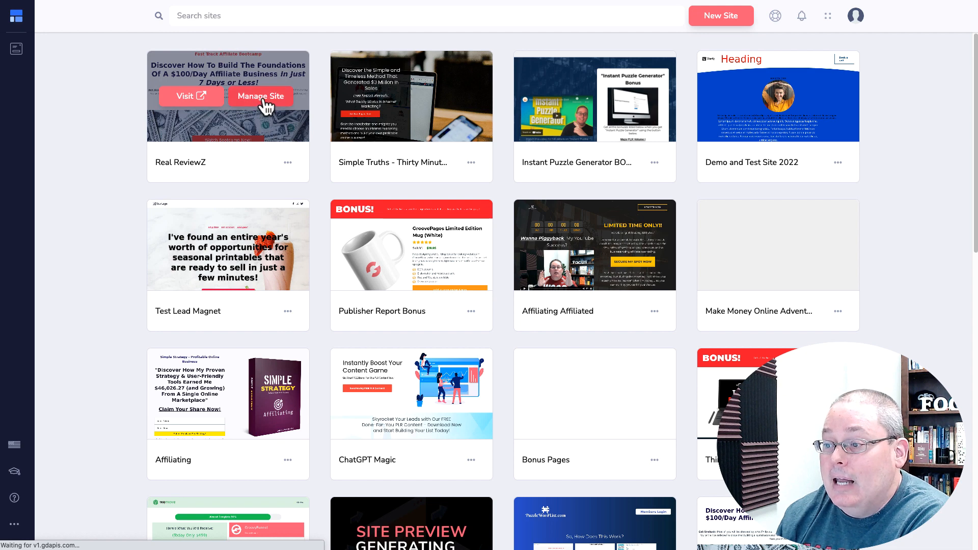
left_click(261, 116)
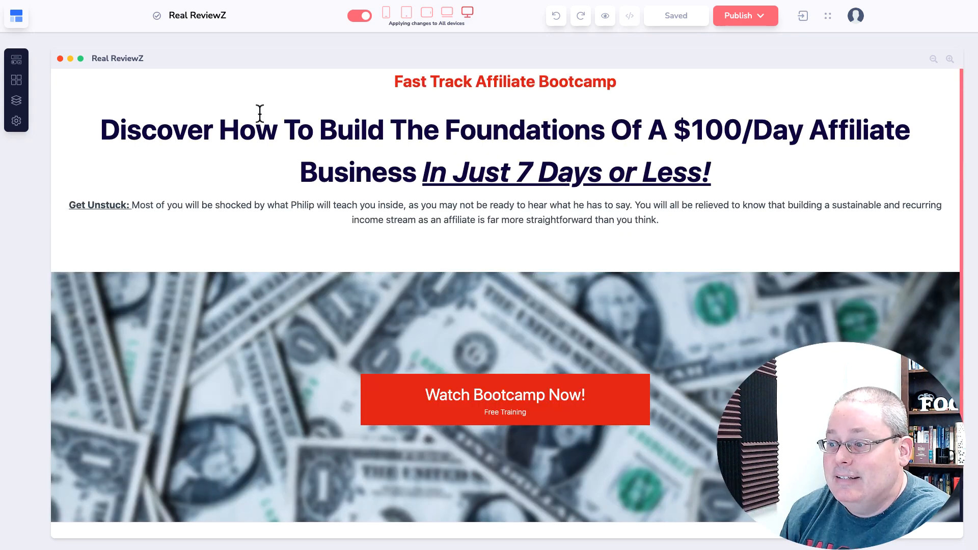
left_click(18, 104)
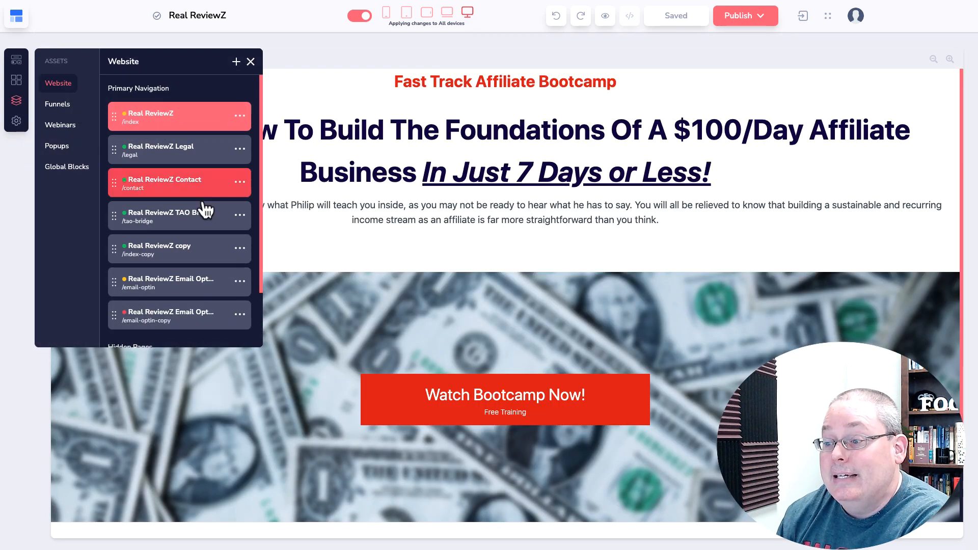
left_click(194, 326)
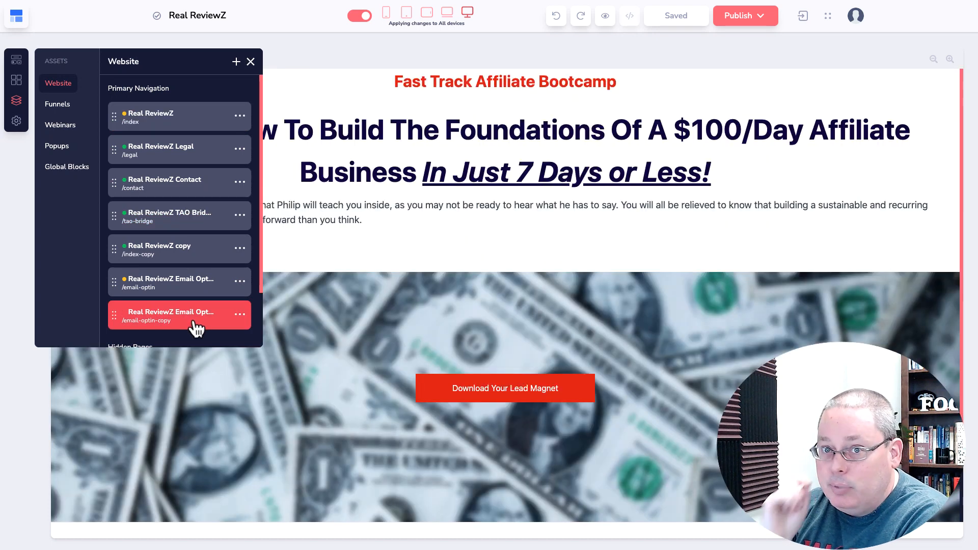
left_click(250, 62)
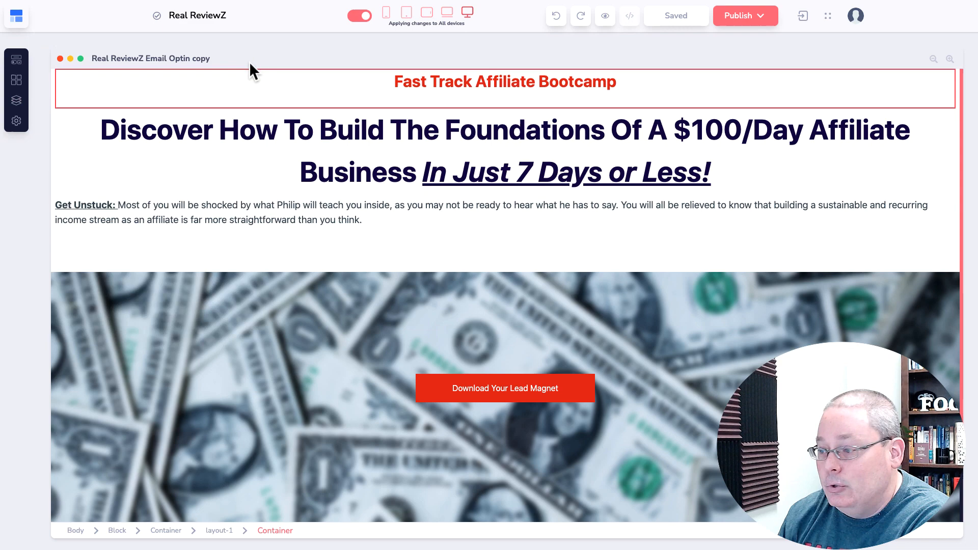
Link the Download Your Lead Magnet button to the pasted Newsletter.pdf URL and save
left_click(425, 392)
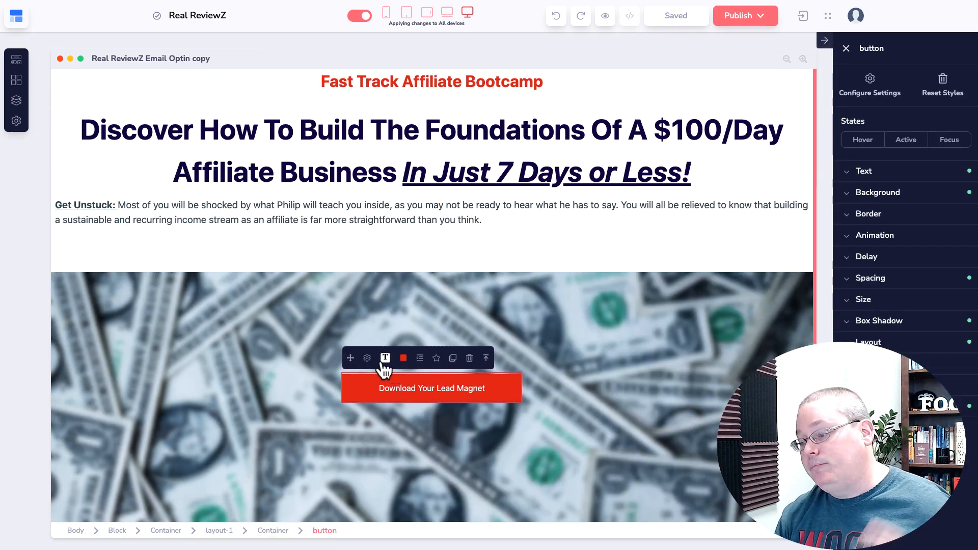
left_click(368, 358)
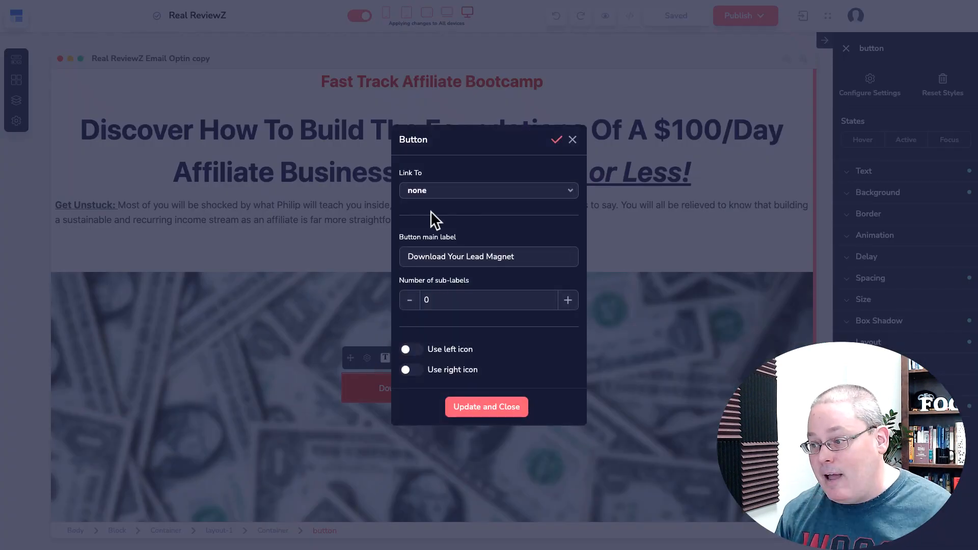
left_click(430, 191)
left_click(436, 290)
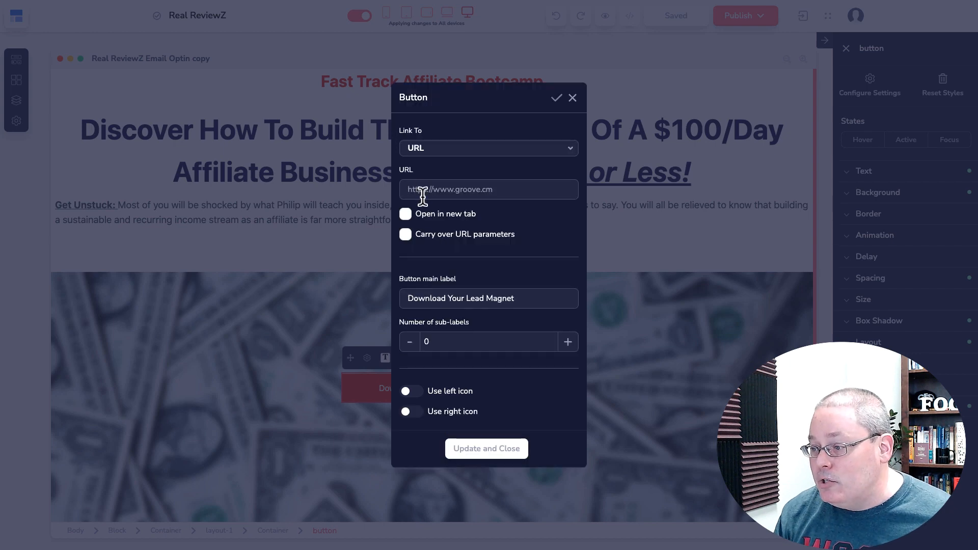
left_click(421, 191)
key("ctrl+v")
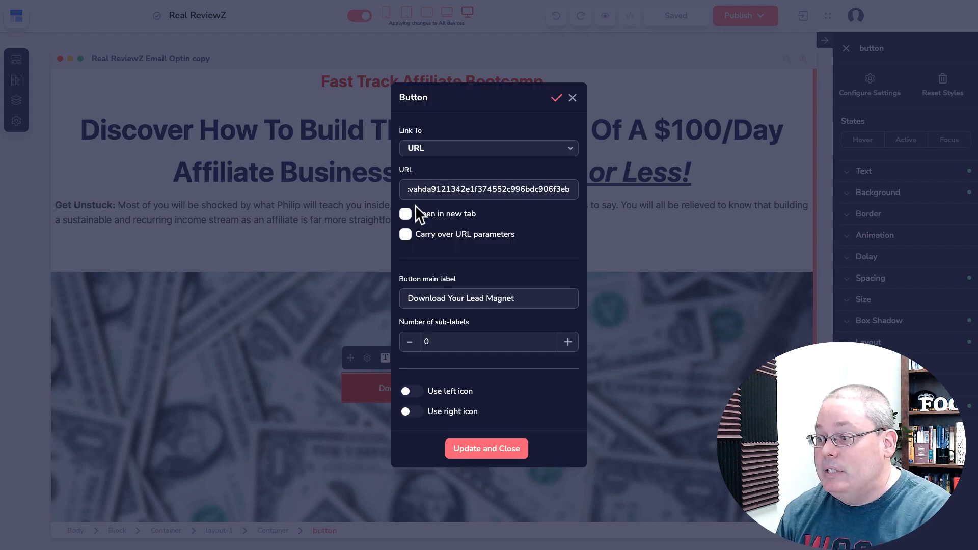
left_click(481, 451)
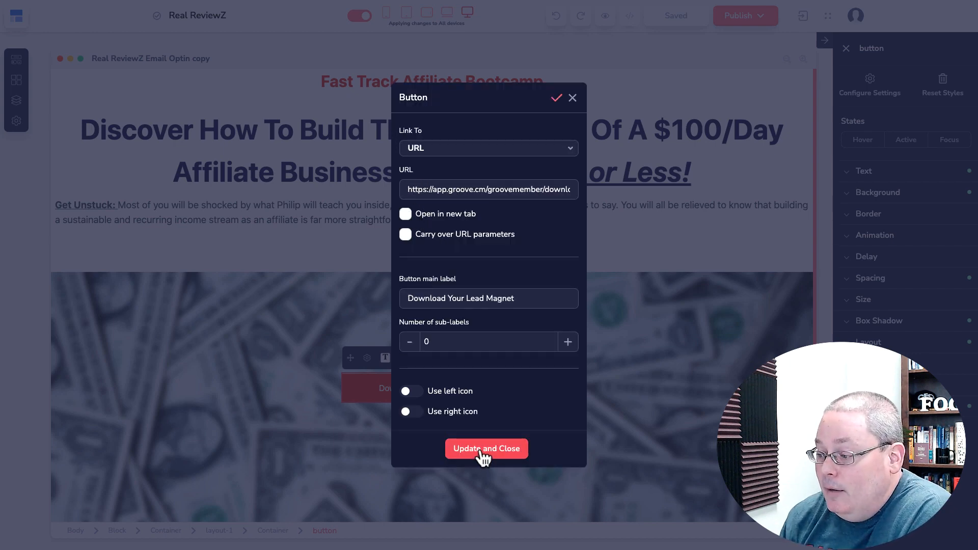
left_click(689, 14)
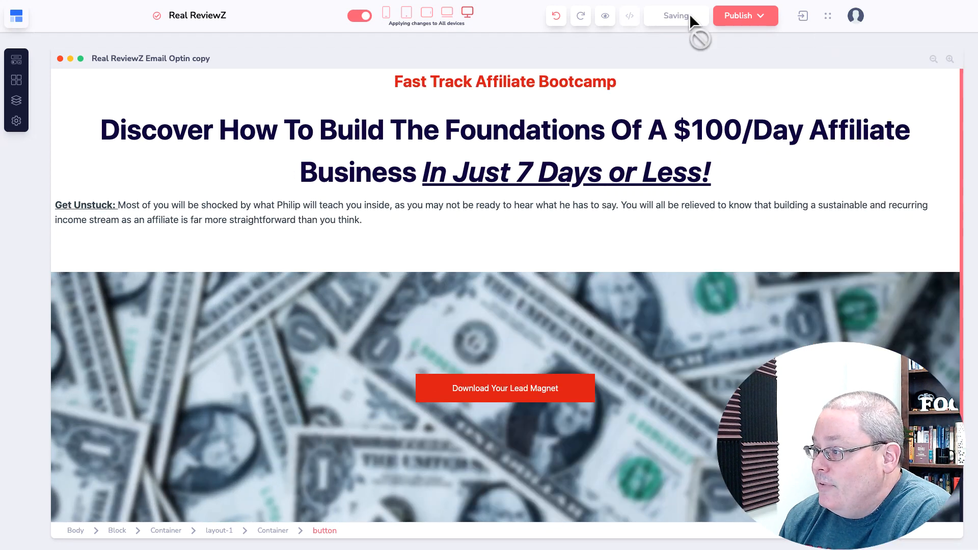
Publish the Email Optin copy page, then open the original Email Optin page
left_click(17, 101)
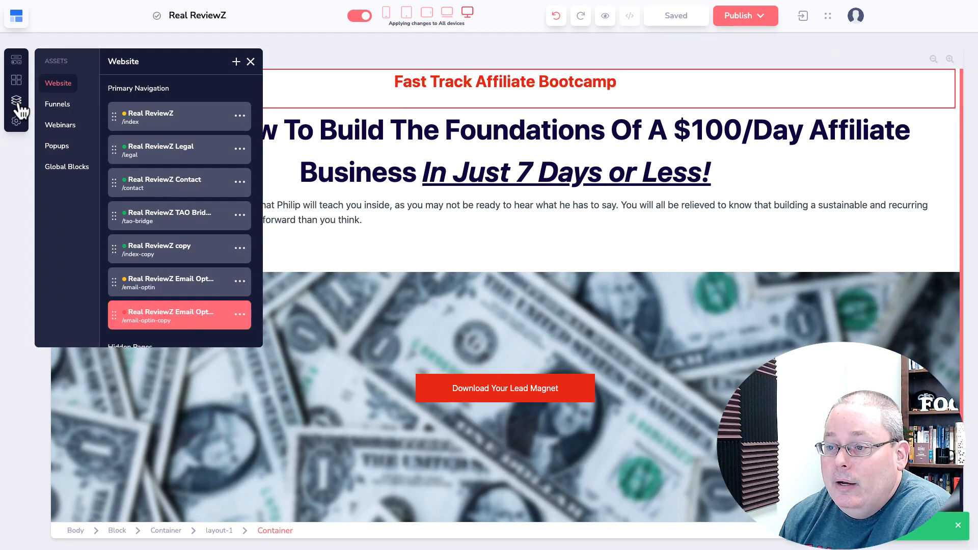
left_click(174, 294)
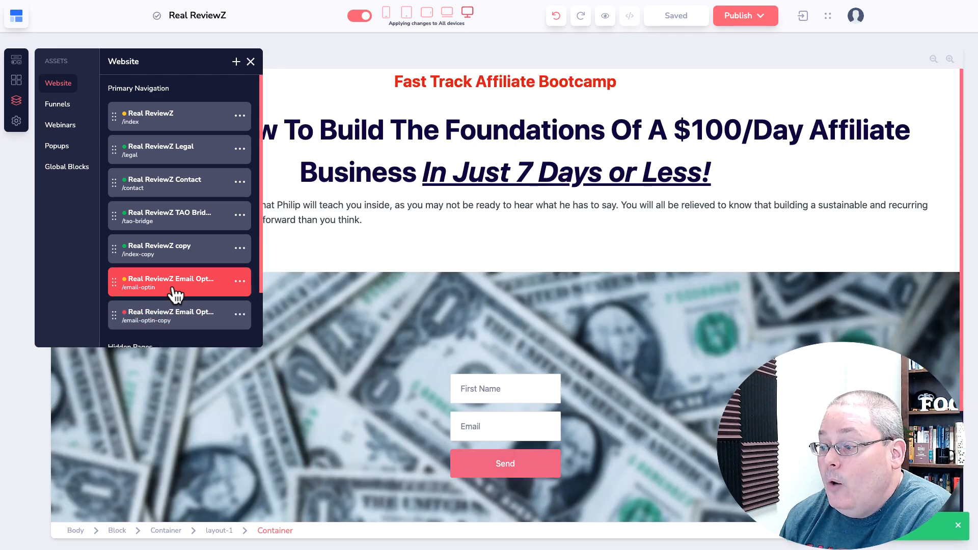
left_click(179, 321)
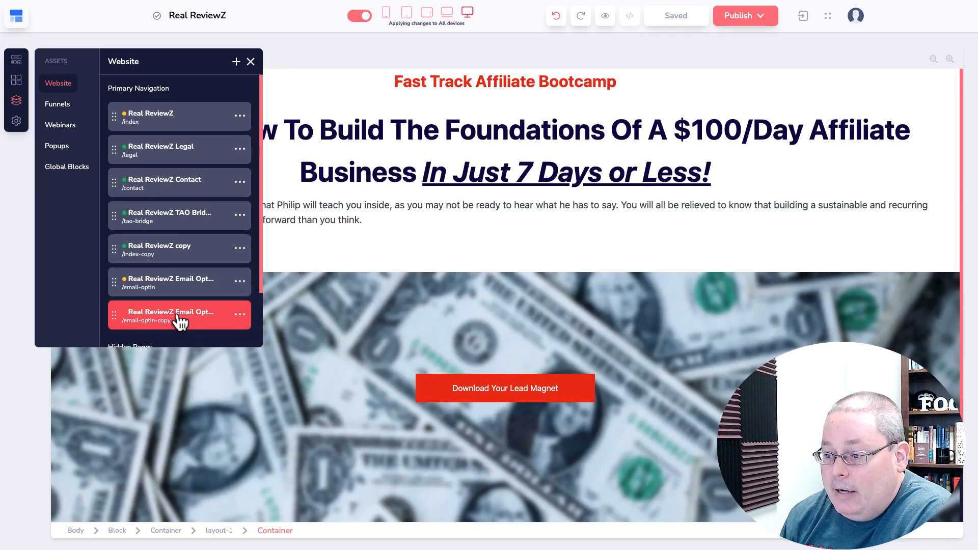
left_click(250, 62)
left_click(759, 21)
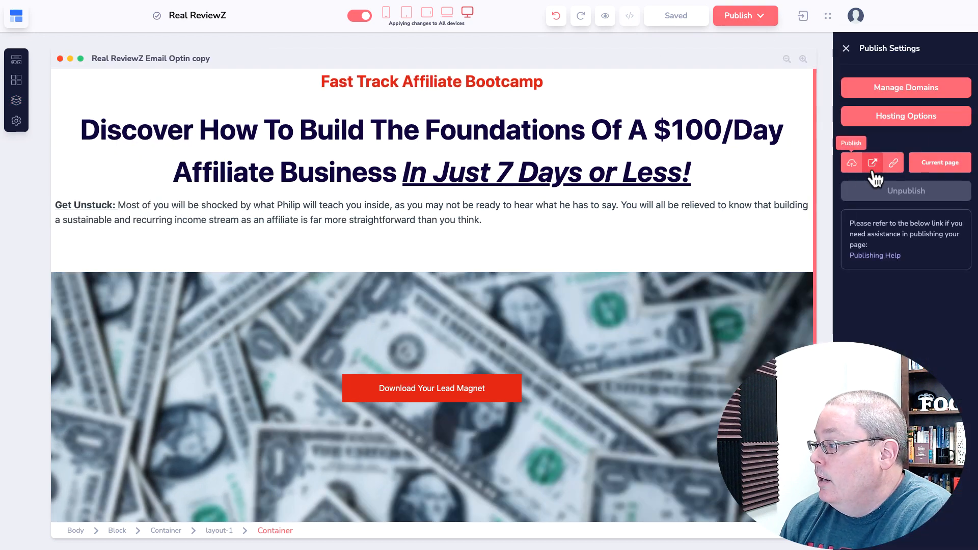
left_click(920, 162)
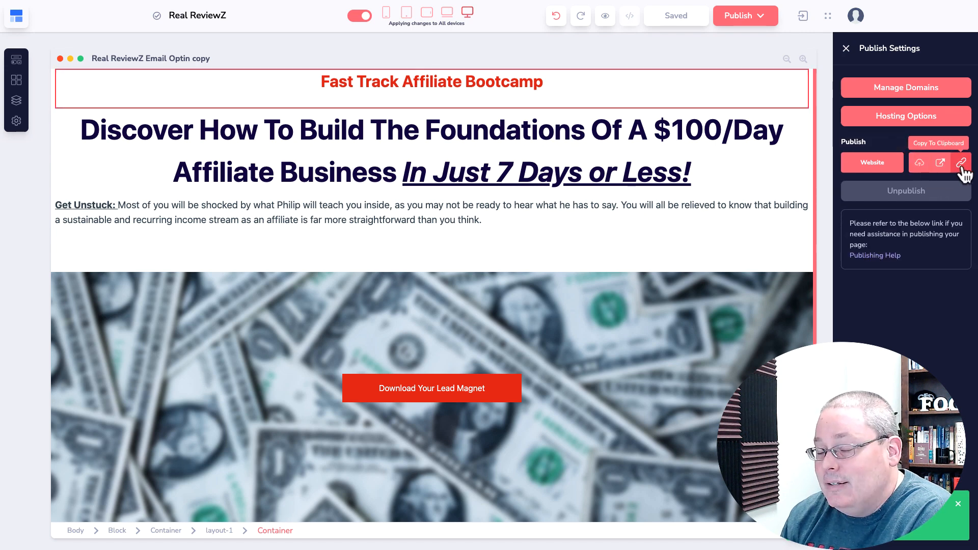
left_click(16, 100)
left_click(184, 286)
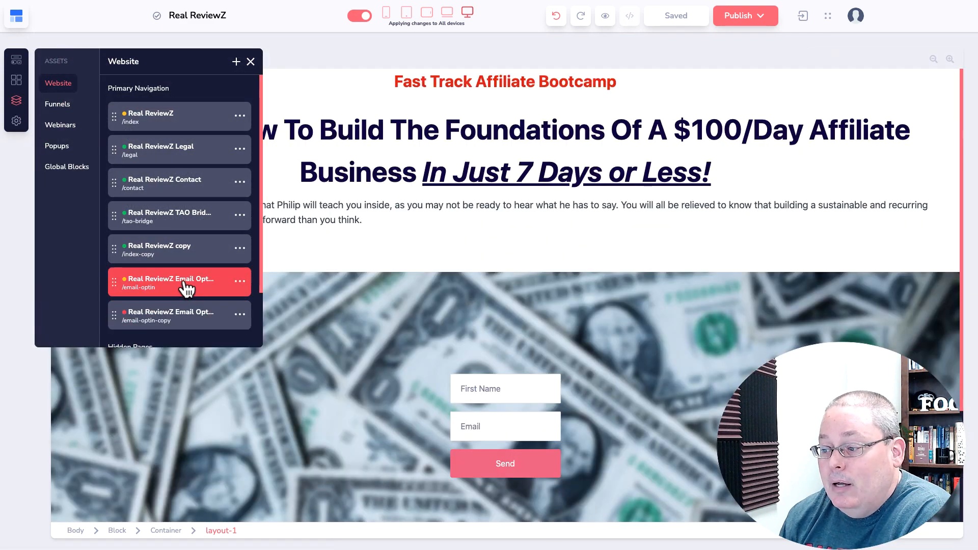
left_click(250, 62)
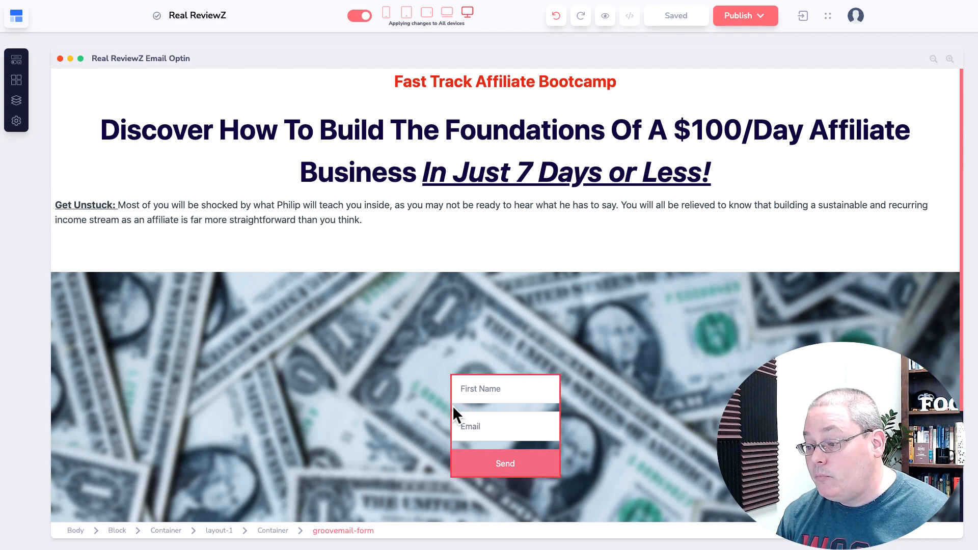
left_click(452, 406)
left_click(404, 359)
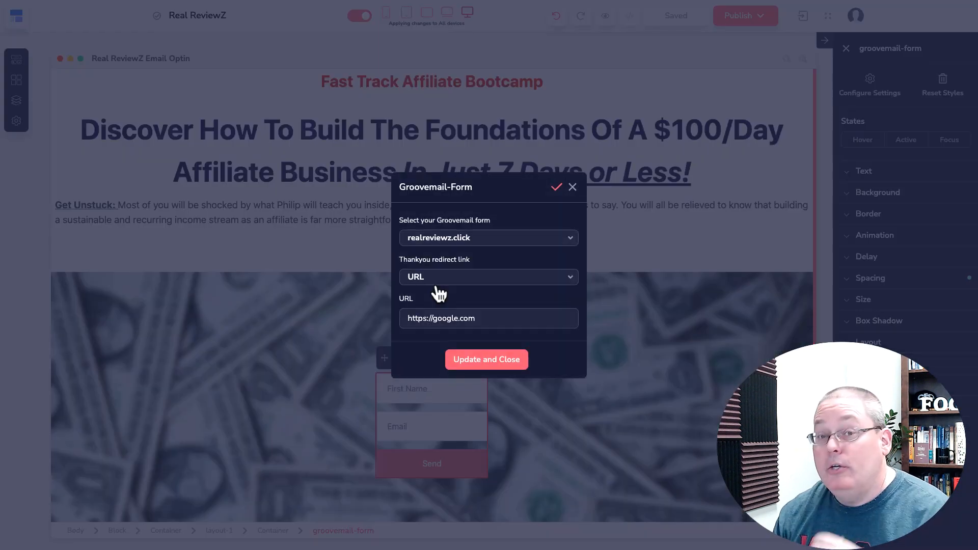
triple_click(444, 318)
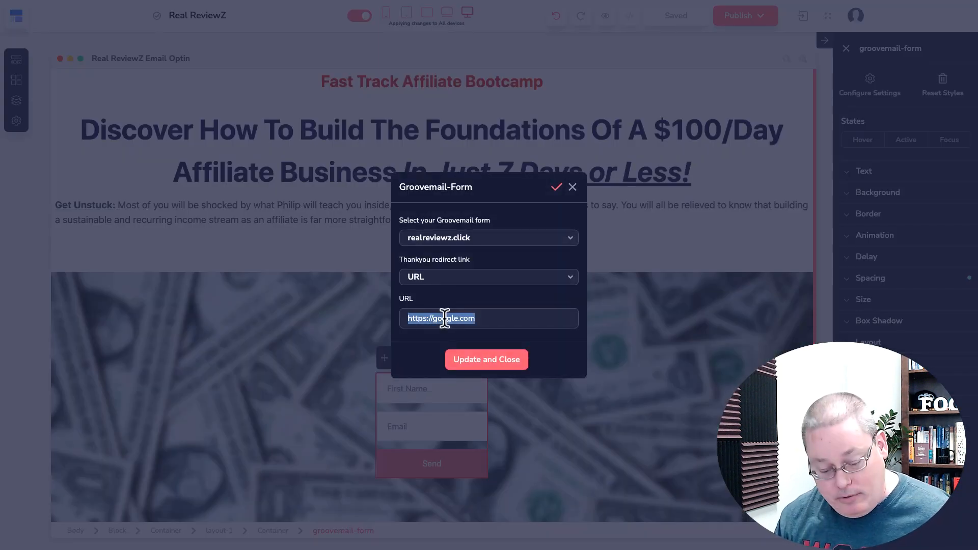
type("https://realreviewz.click/email-optin-copy")
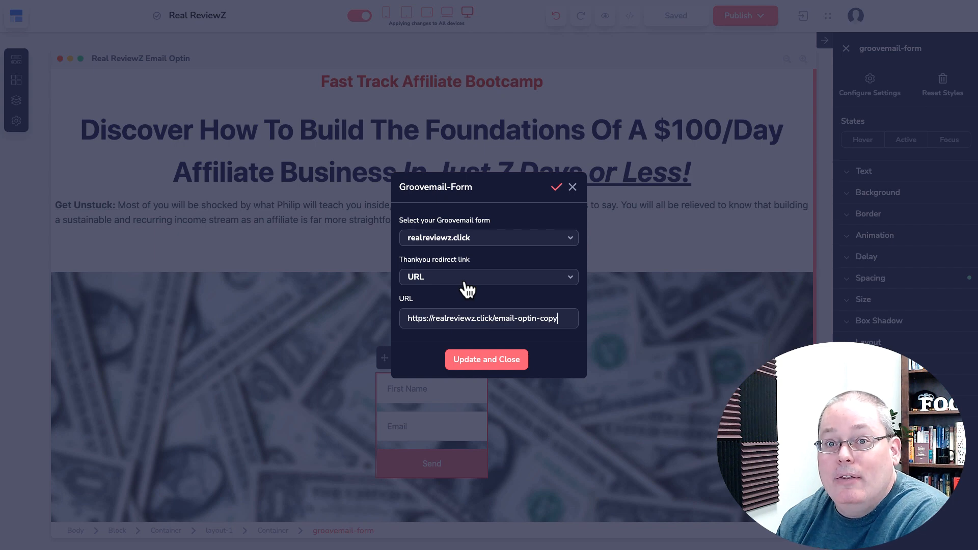
left_click(484, 360)
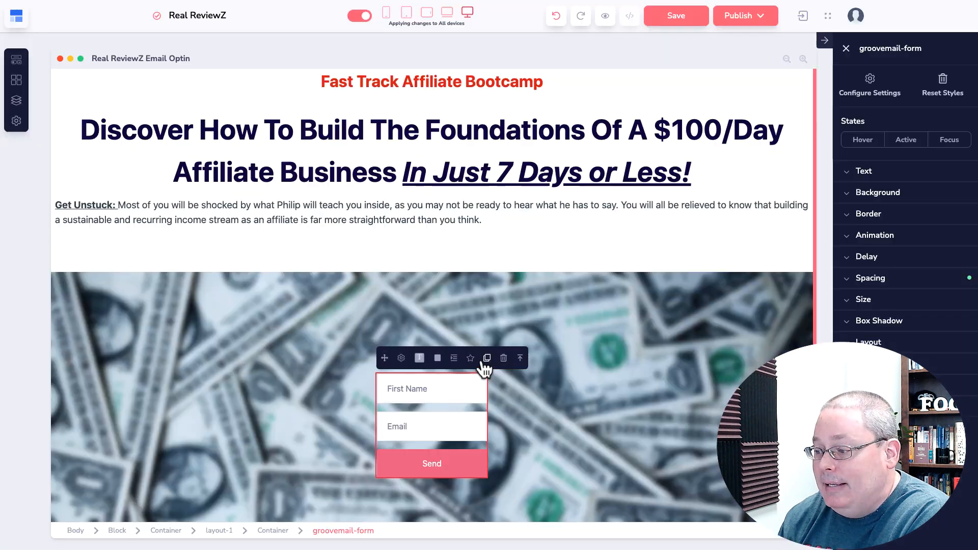
Save the Email Optin page and publish it
left_click(685, 24)
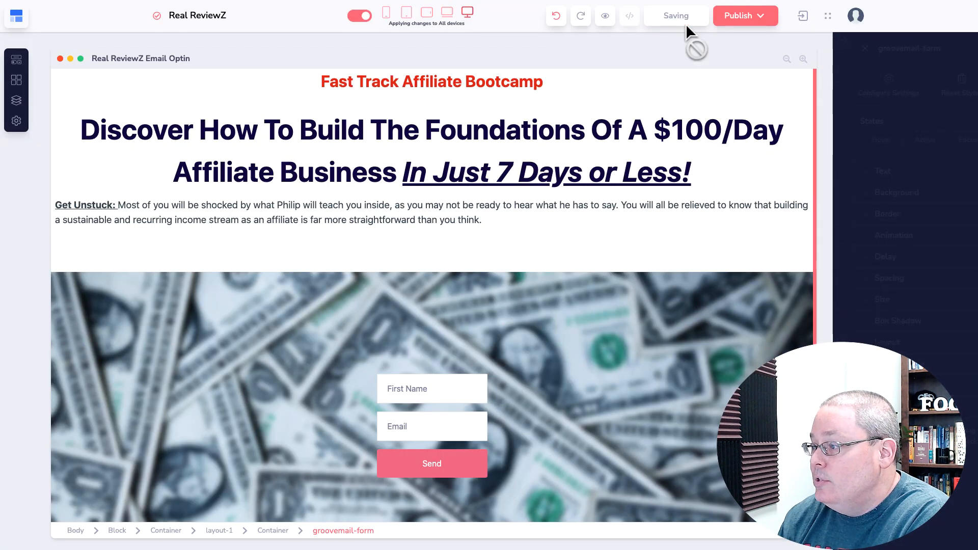
left_click(766, 20)
left_click(927, 162)
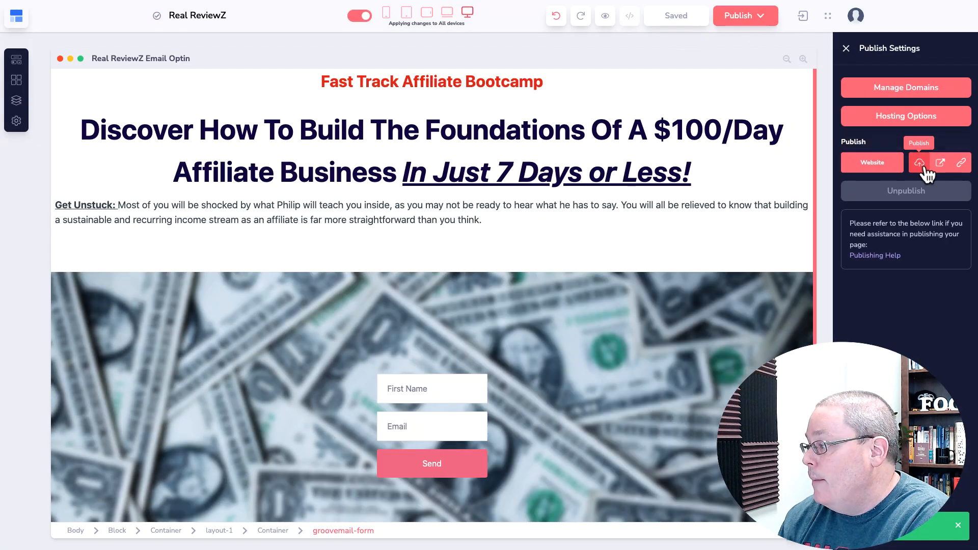
left_click(920, 163)
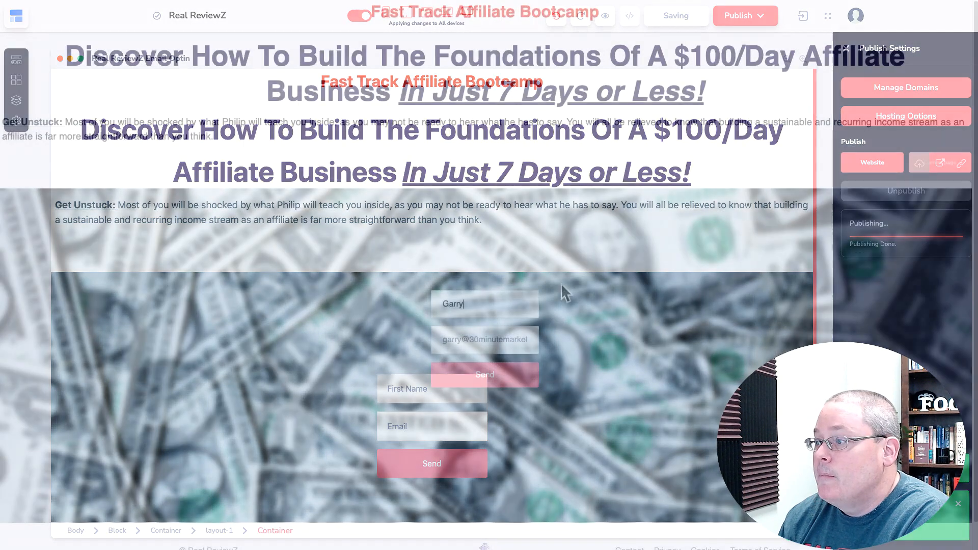